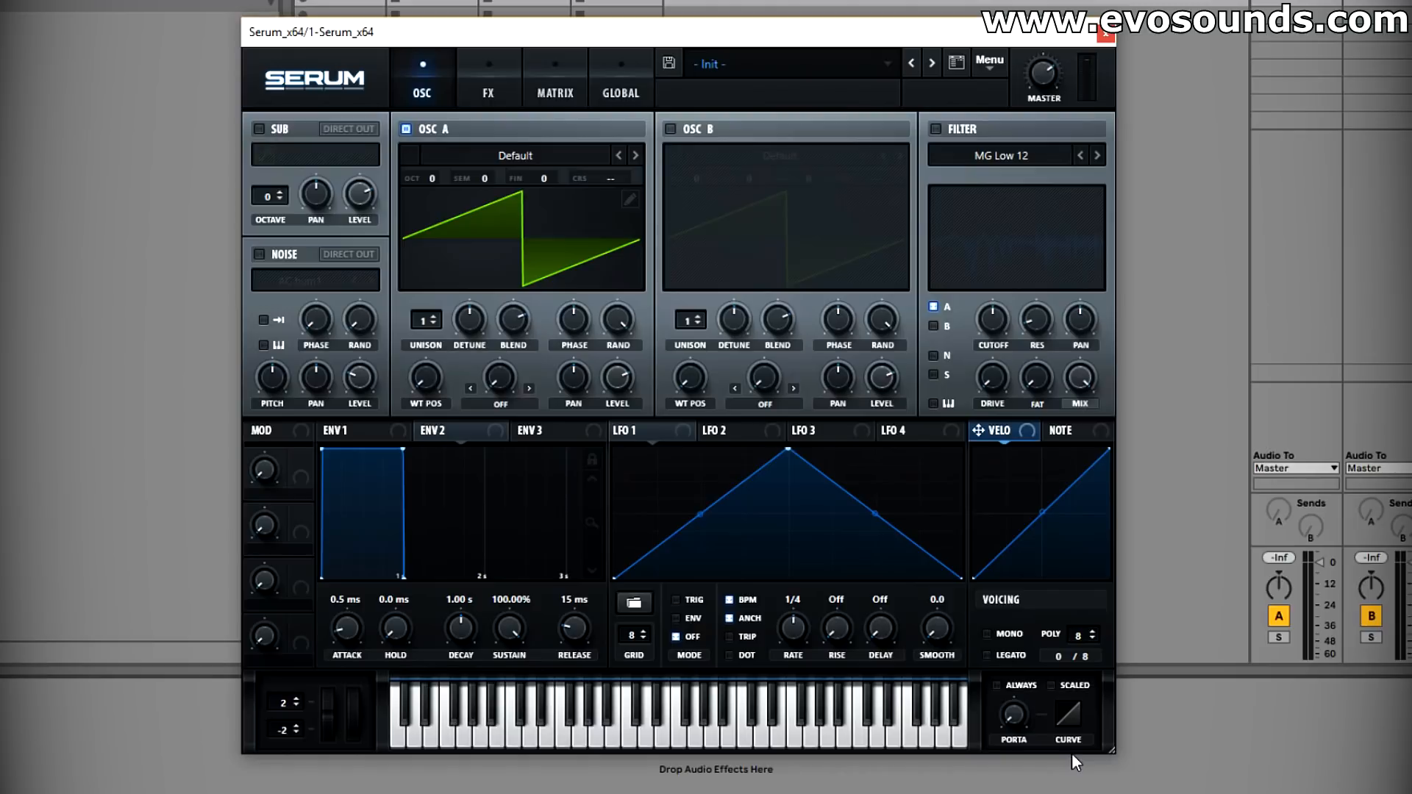
# Step: Load the Monster 1 [SL] wavetable into oscillator A and assign LFO 1 to its wavetable position
pyautogui.click(518, 157)
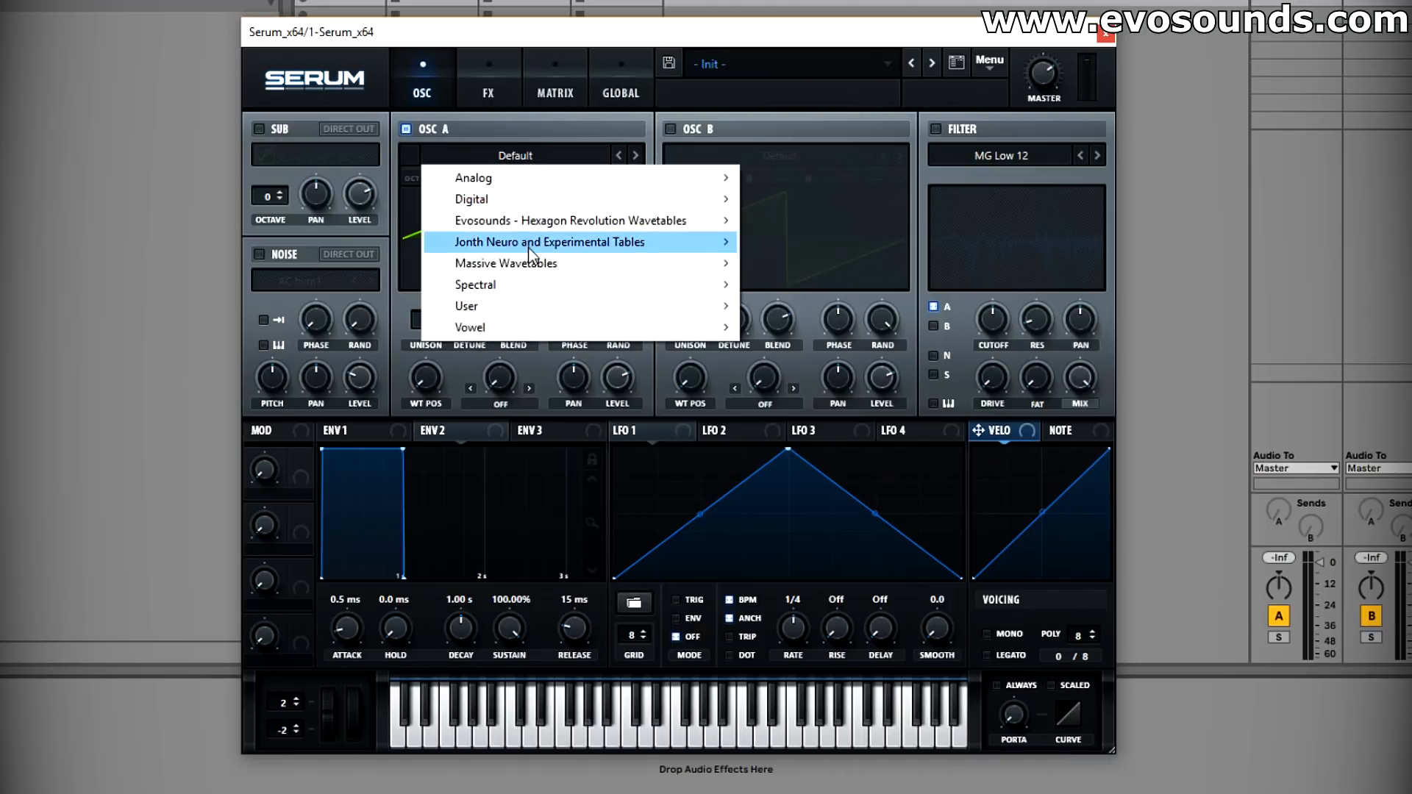
pyautogui.moveTo(533, 293)
pyautogui.click(799, 412)
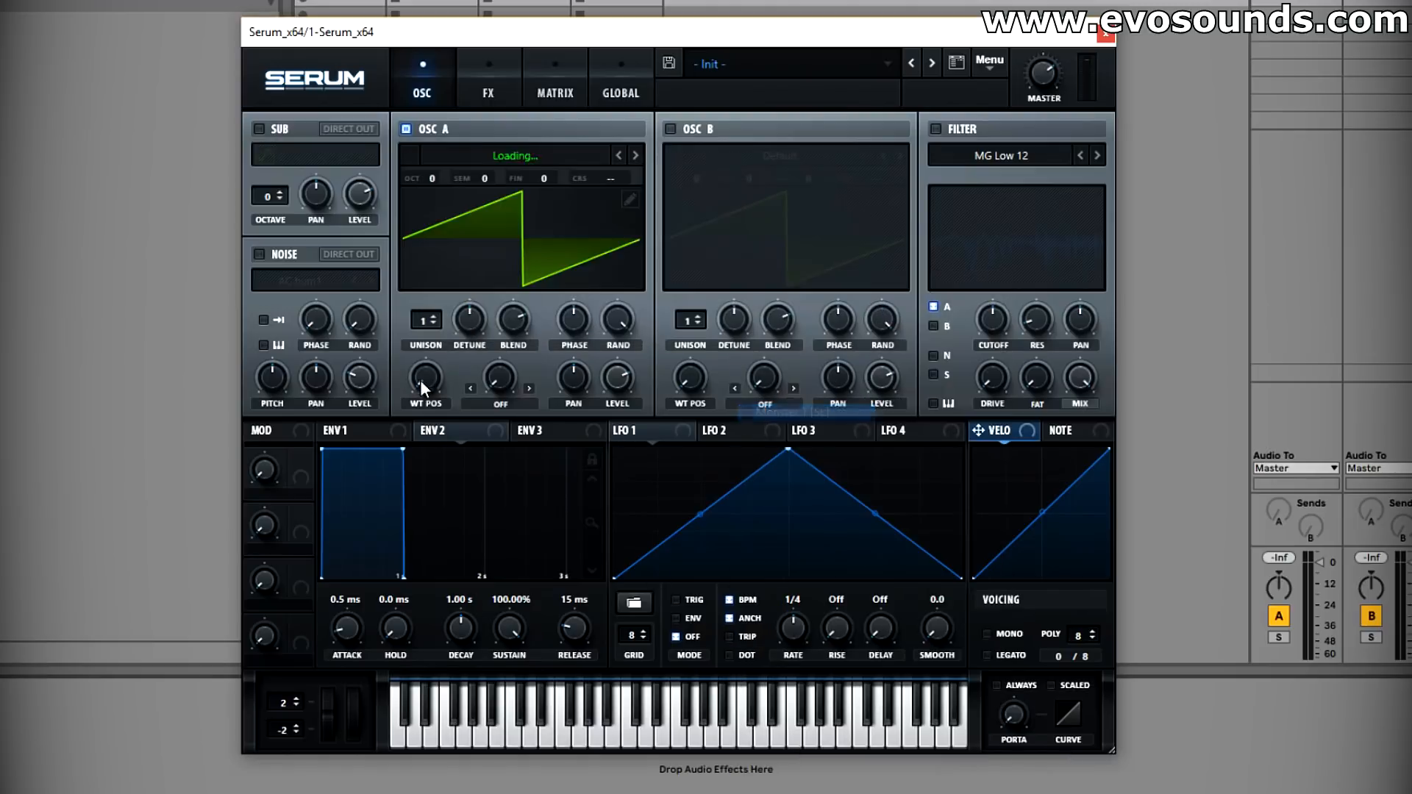
pyautogui.moveTo(425, 387)
pyautogui.mouseDown()
pyautogui.moveTo(501, 228)
pyautogui.moveTo(421, 397)
pyautogui.mouseUp()
pyautogui.moveTo(656, 431); pyautogui.dragTo(416, 369)
# Step: Bend both LFO 1 slopes outward into a rounded hump, adjust its wavetable position depth, and set its mode to Env
pyautogui.moveTo(700, 514); pyautogui.dragTo(699, 463)
pyautogui.moveTo(874, 514); pyautogui.dragTo(889, 489)
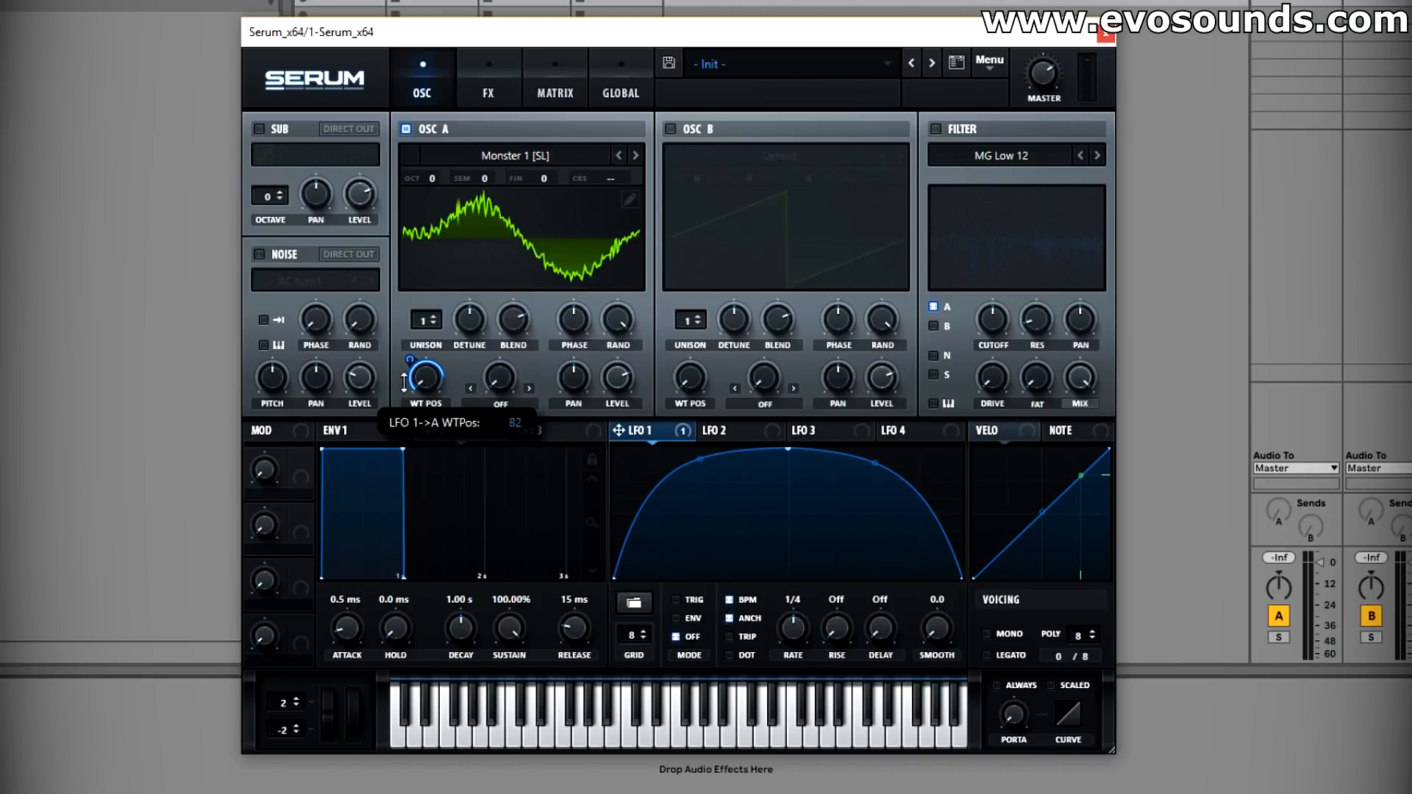
pyautogui.moveTo(417, 375); pyautogui.dragTo(404, 375)
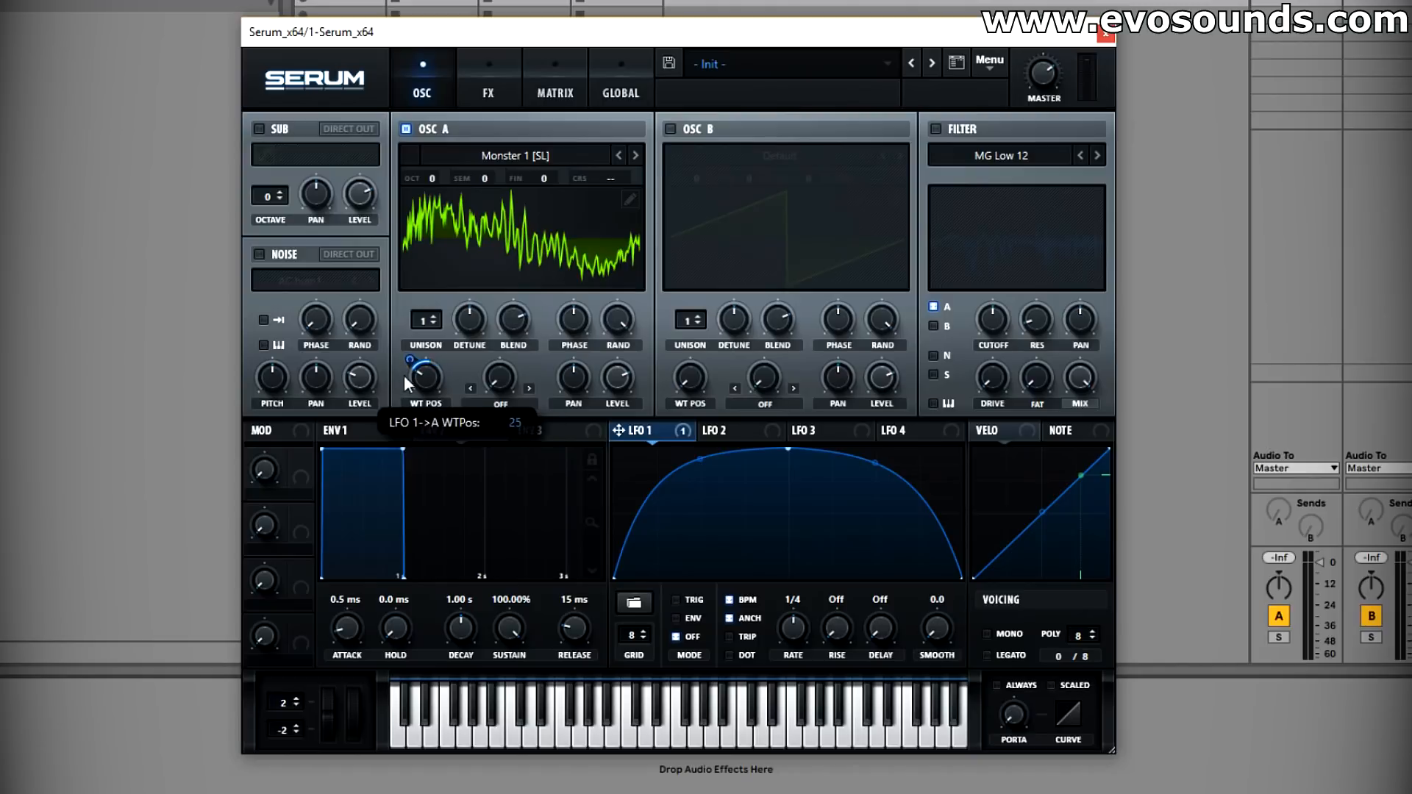
pyautogui.click(675, 618)
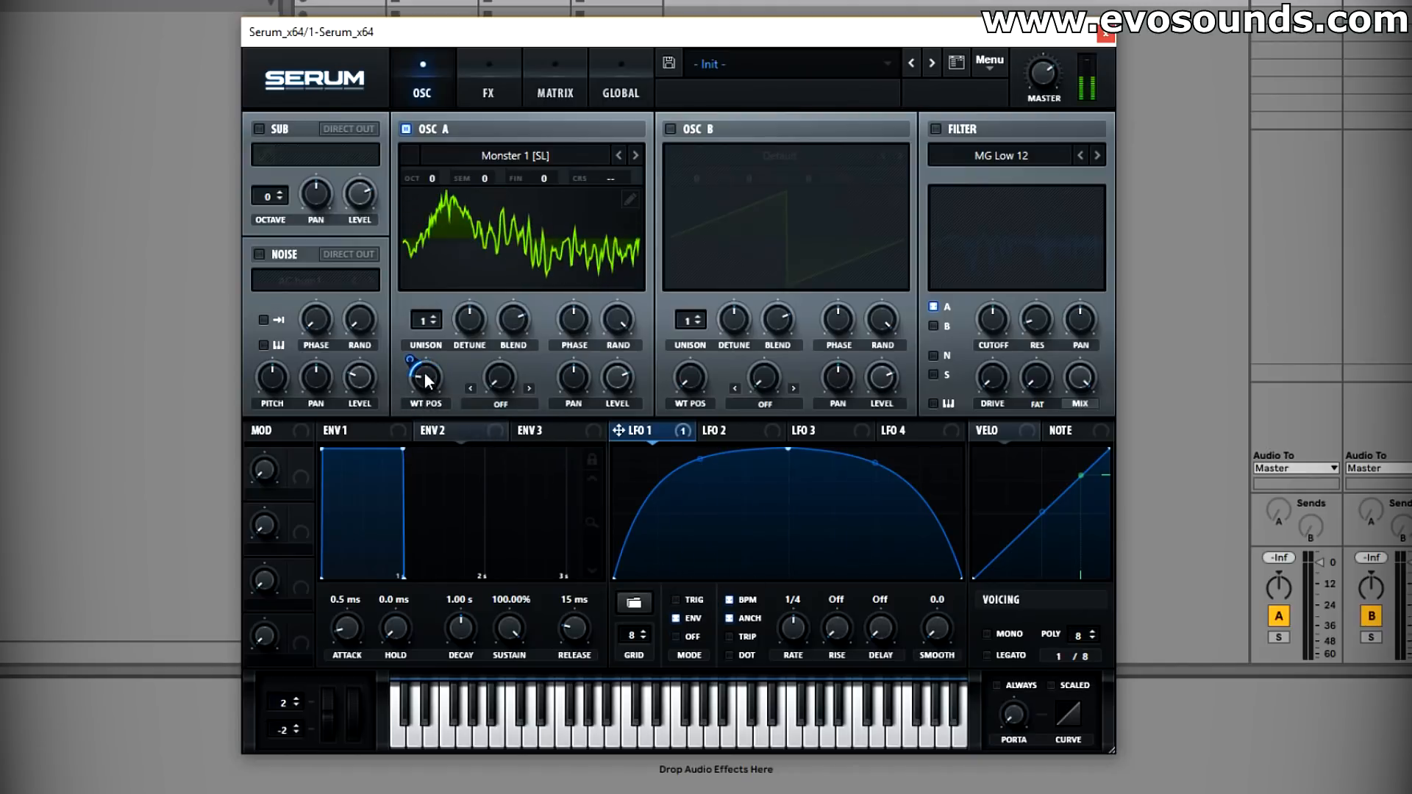
pyautogui.moveTo(425, 353)
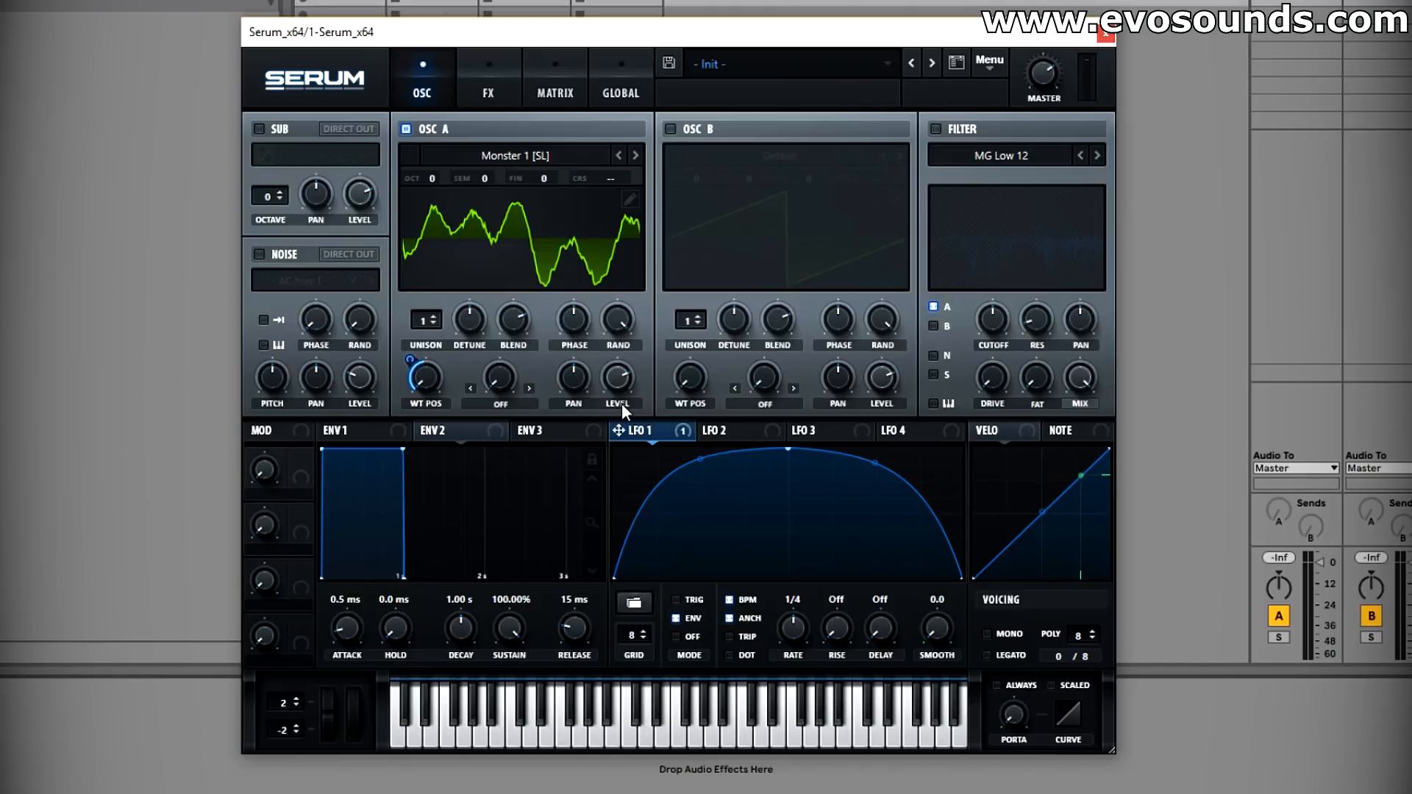
# Step: Add a second, sharp peak with inward-curved slopes to the LFO 1 shape and set its rate to 1/2
pyautogui.moveTo(787, 452); pyautogui.dragTo(865, 448)
pyautogui.moveTo(913, 514); pyautogui.dragTo(914, 544)
pyautogui.moveTo(823, 521); pyautogui.dragTo(825, 528)
pyautogui.moveTo(865, 467); pyautogui.dragTo(877, 432)
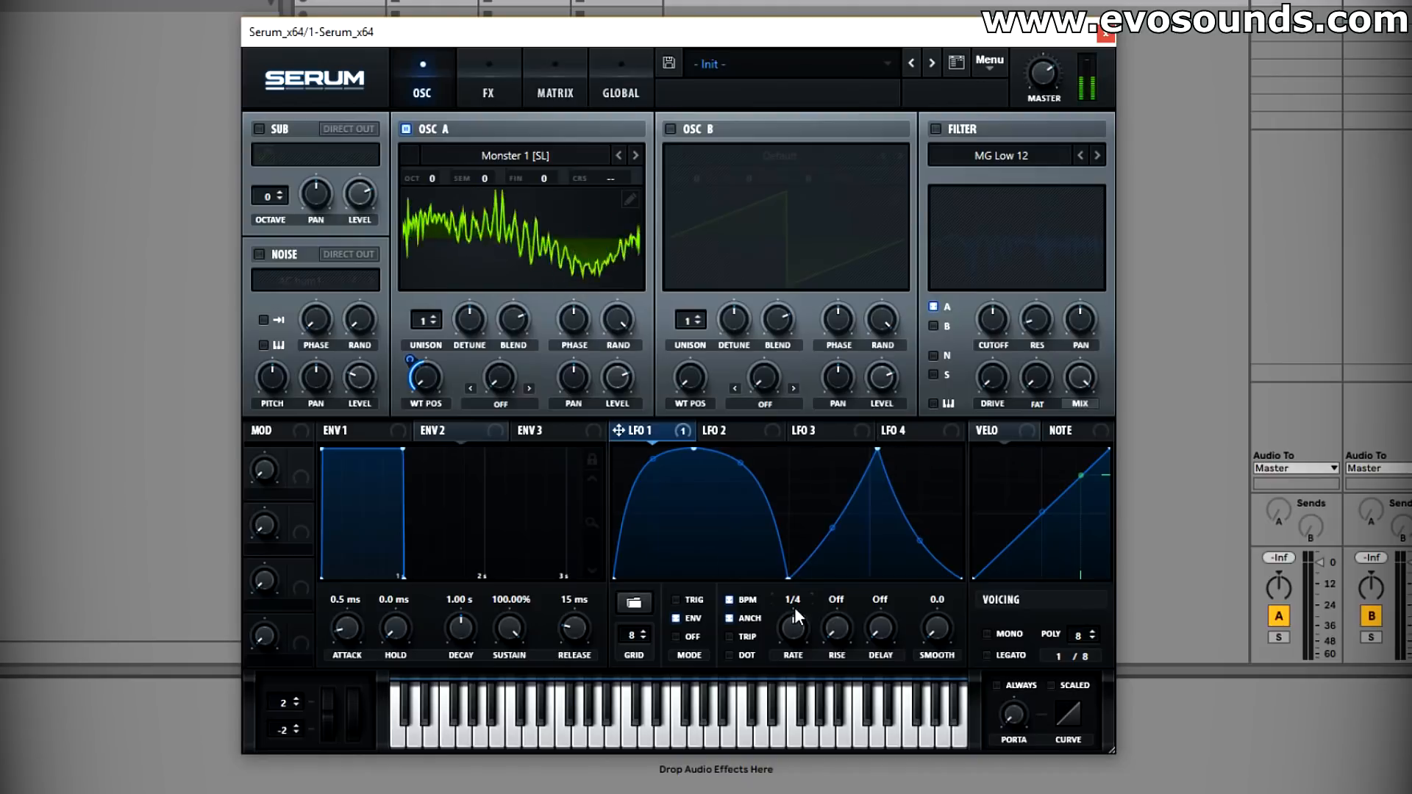
pyautogui.moveTo(793, 631); pyautogui.dragTo(797, 640)
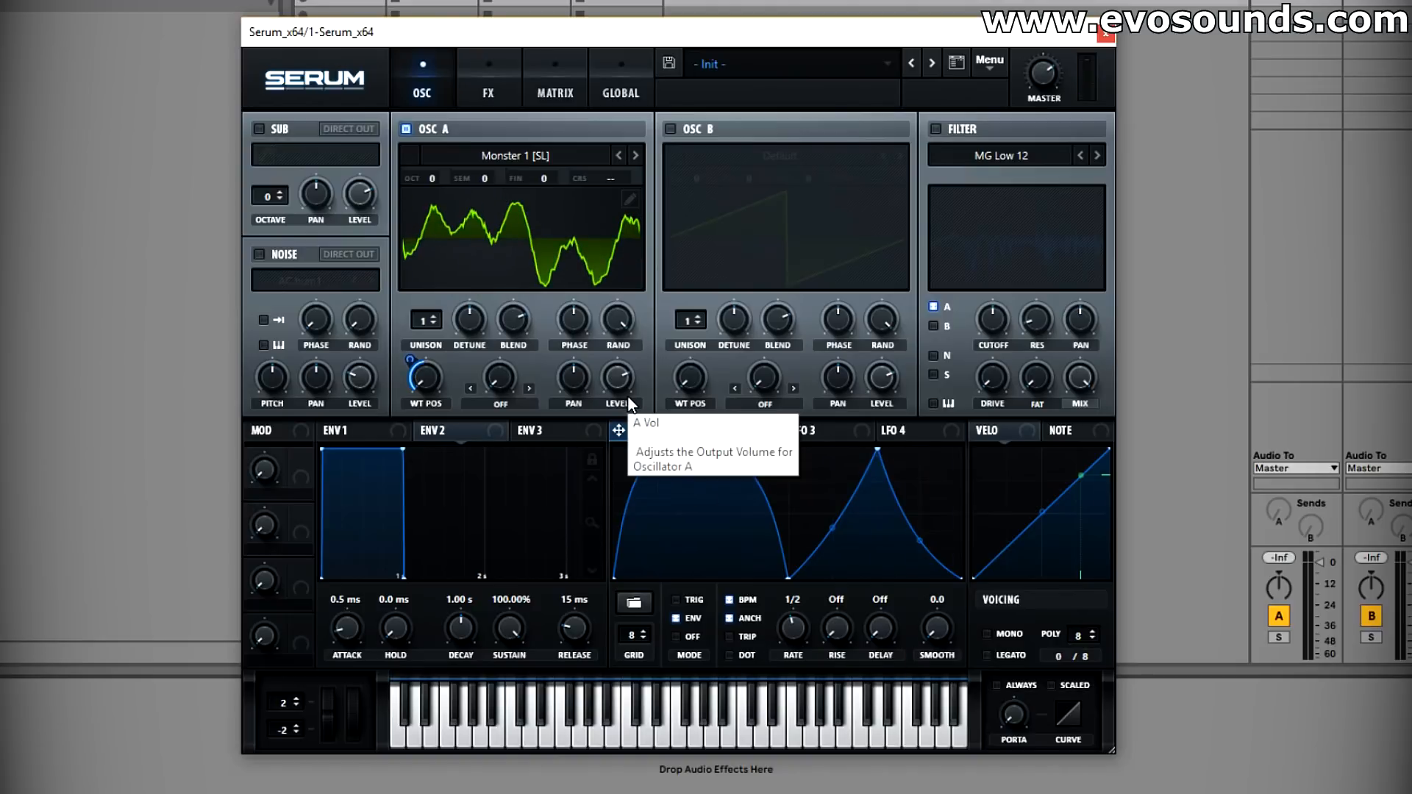
pyautogui.moveTo(619, 386); pyautogui.dragTo(572, 391)
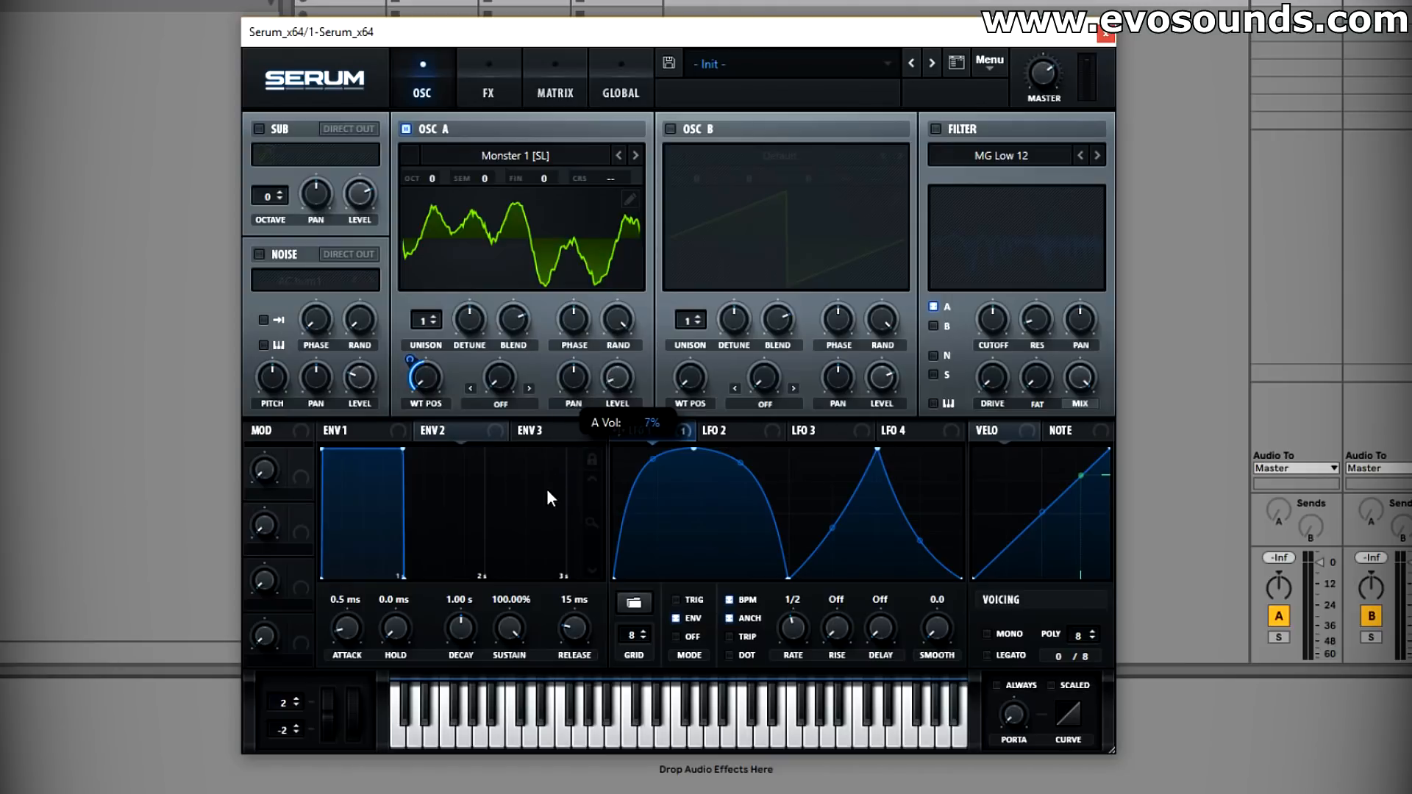
pyautogui.moveTo(652, 442); pyautogui.dragTo(617, 377)
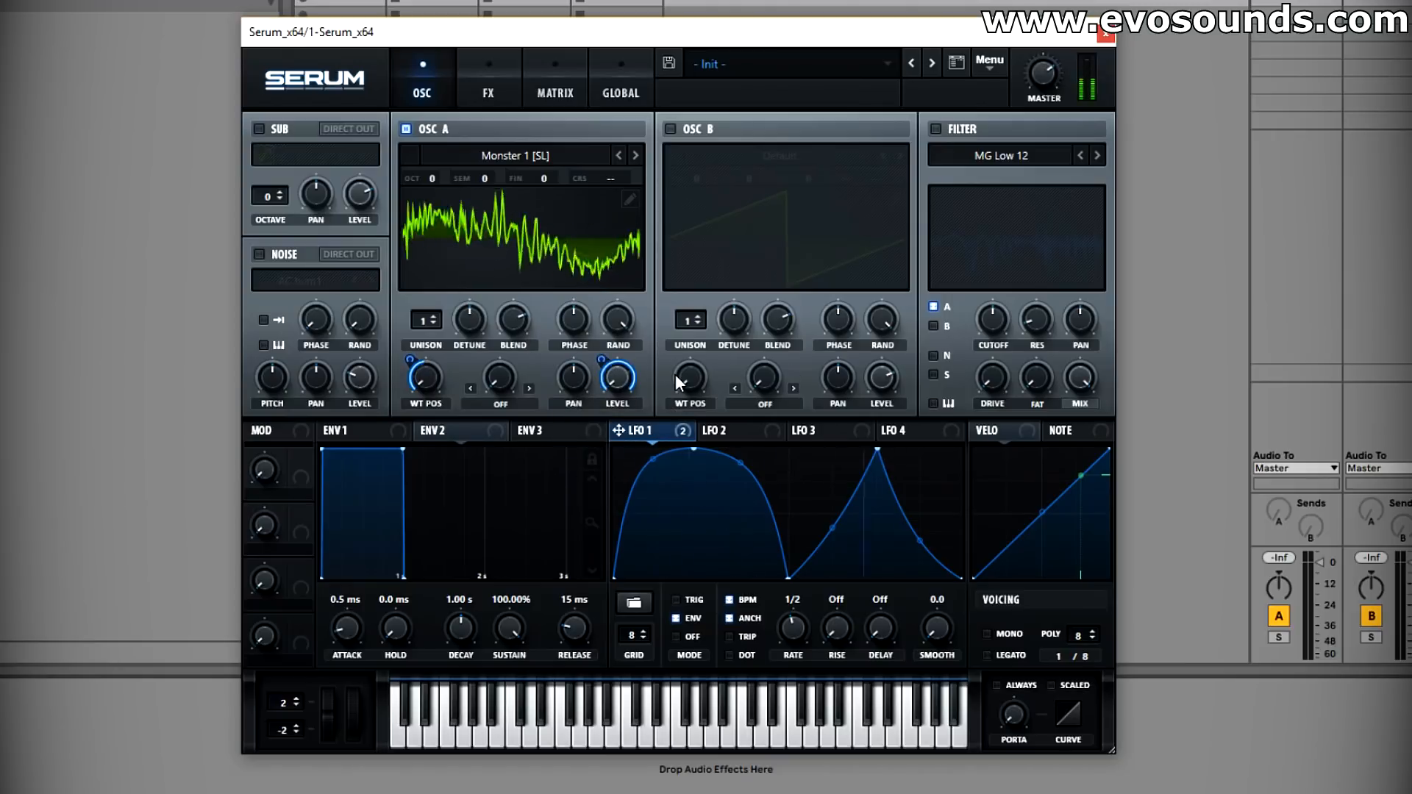
pyautogui.rightClick(619, 379)
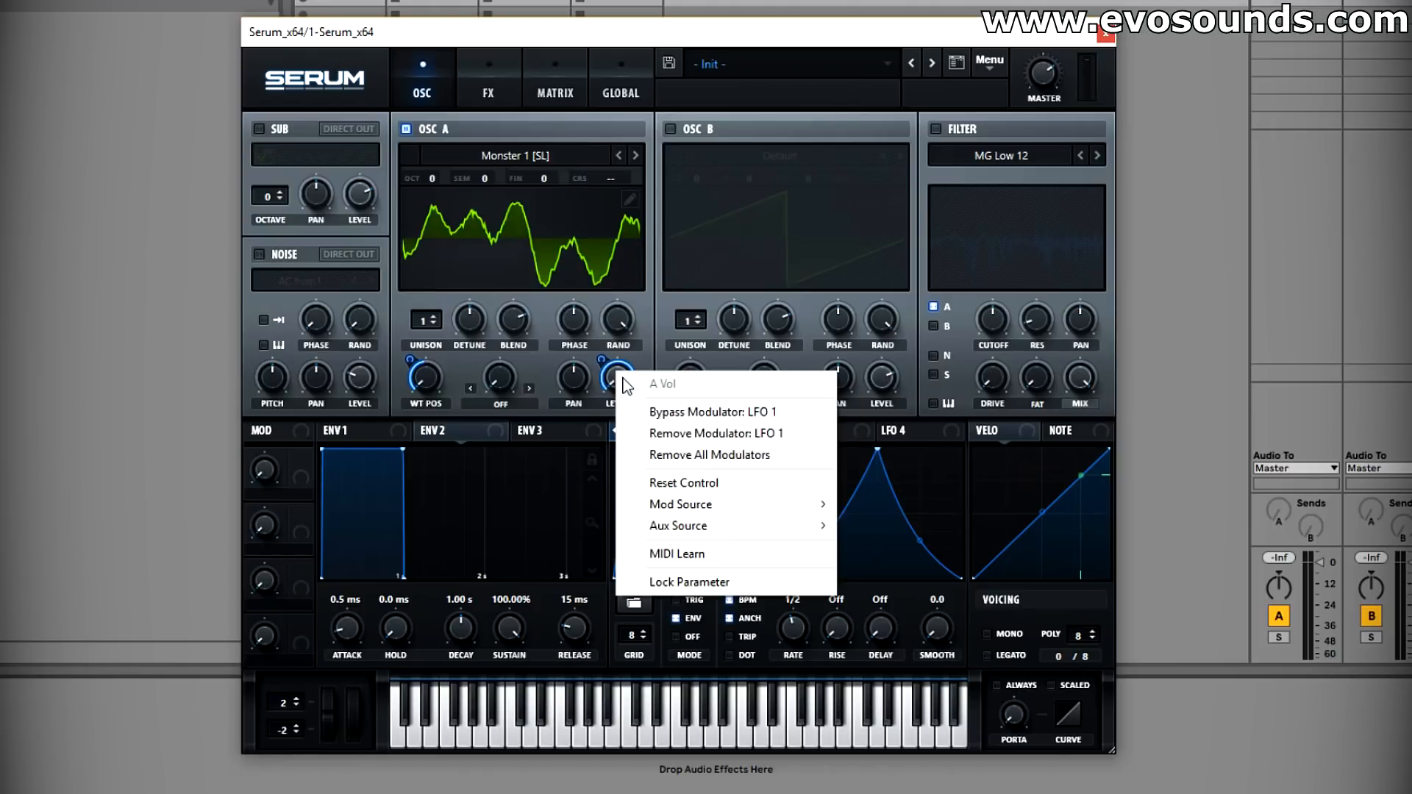
pyautogui.click(681, 453)
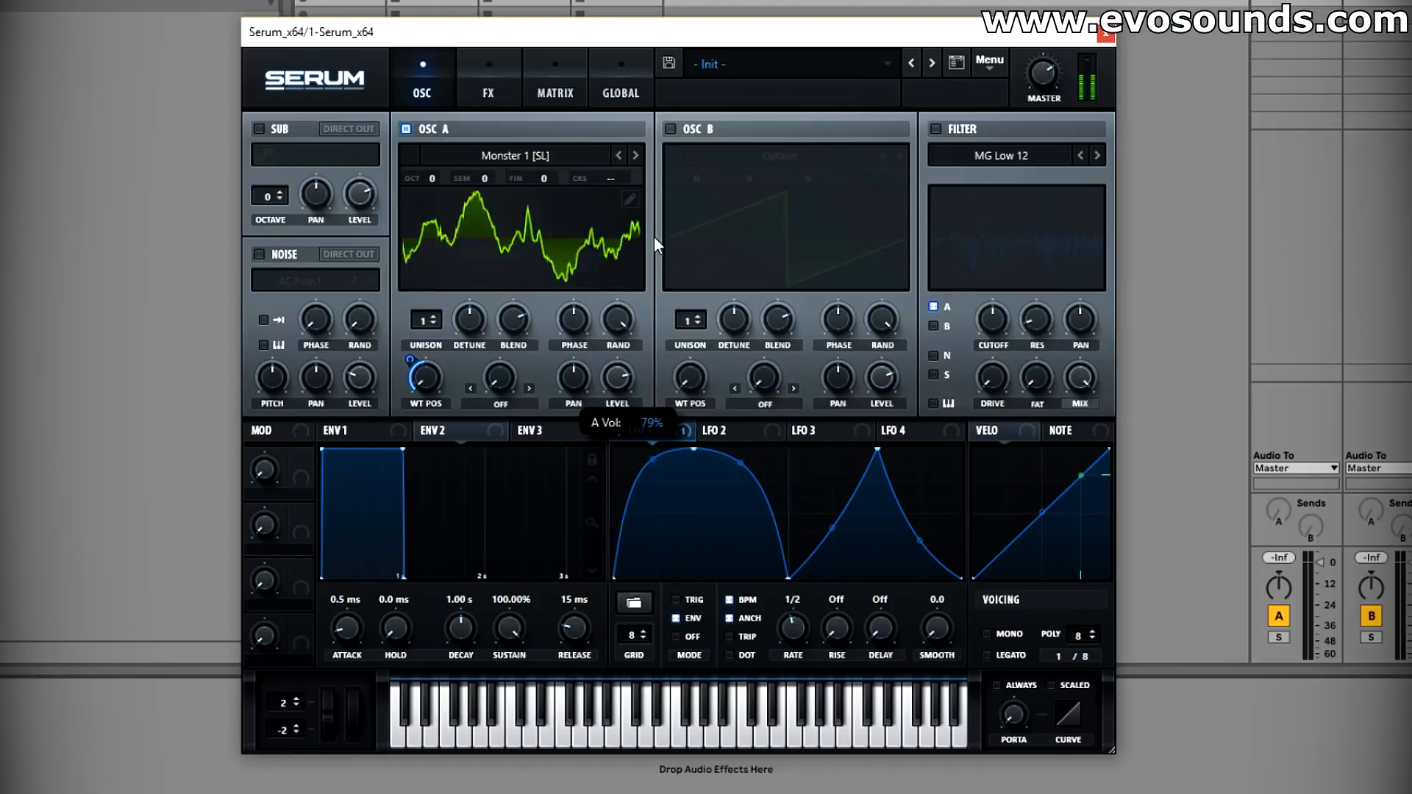
# Step: Modulate the MG Low 12 filter's cutoff with LFO 1 and switch the filter back off
pyautogui.click(936, 129)
pyautogui.moveTo(991, 323); pyautogui.dragTo(950, 358)
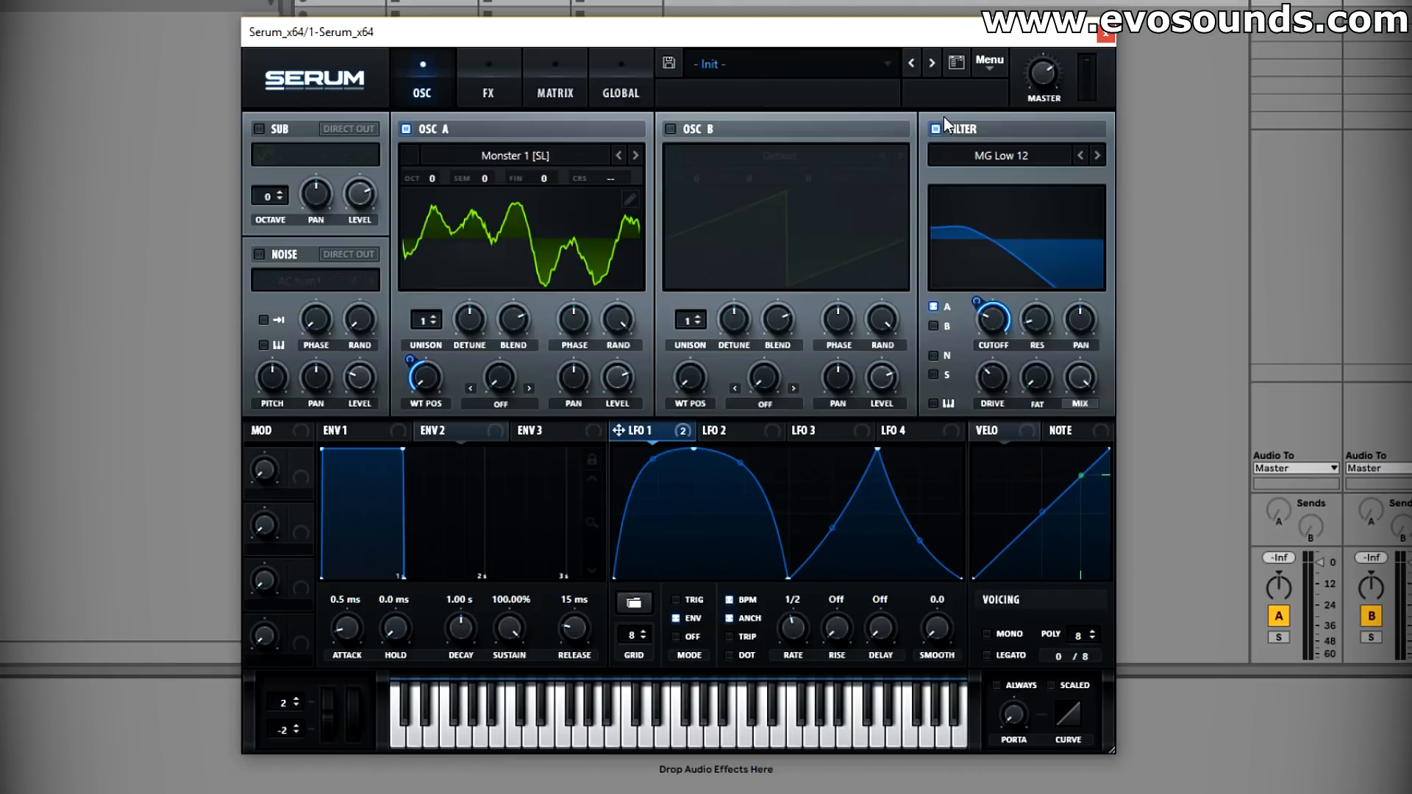
pyautogui.click(963, 131)
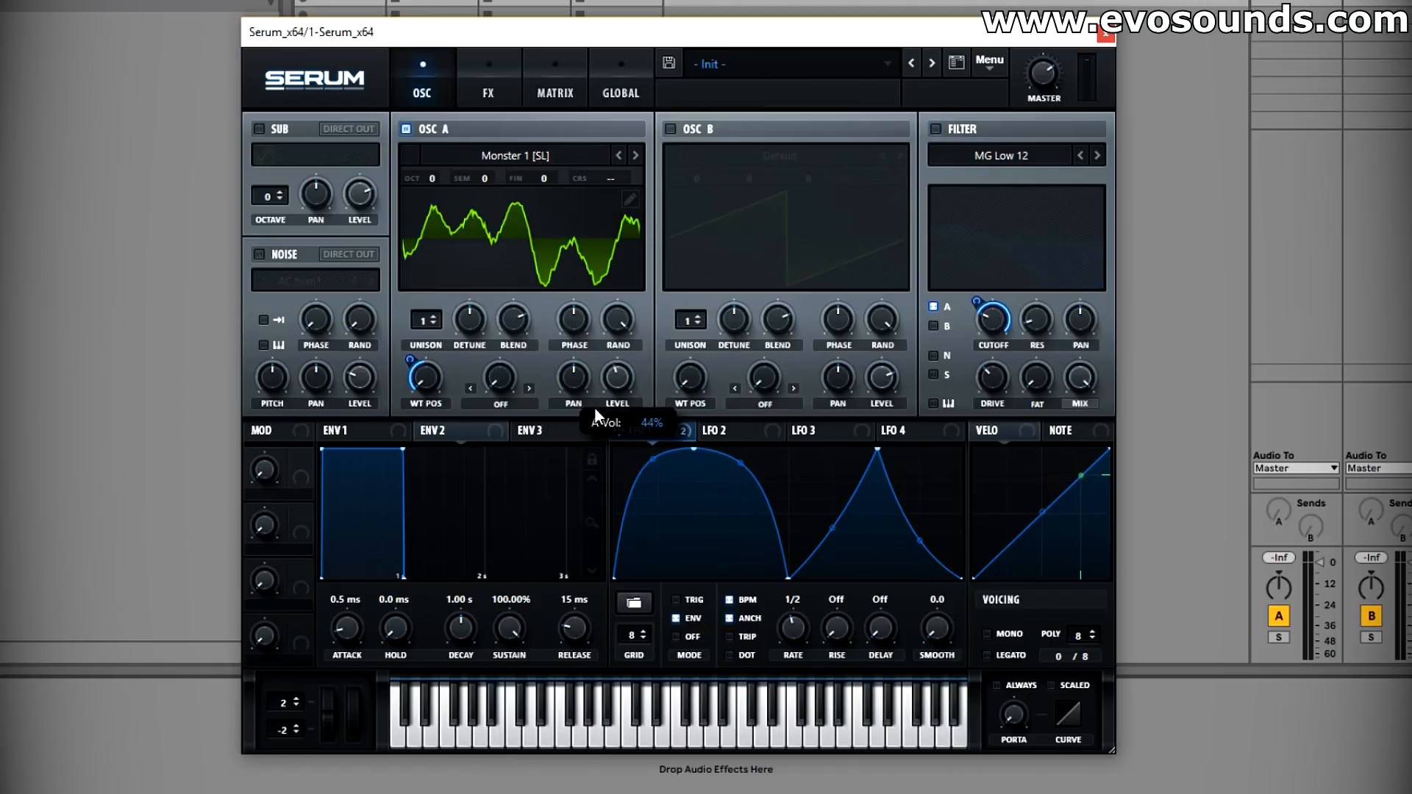
# Step: Lower oscillator A's level with LFO 1 modulating it, and return its unison to 1 voice after trying 4
pyautogui.moveTo(619, 378); pyautogui.dragTo(617, 379)
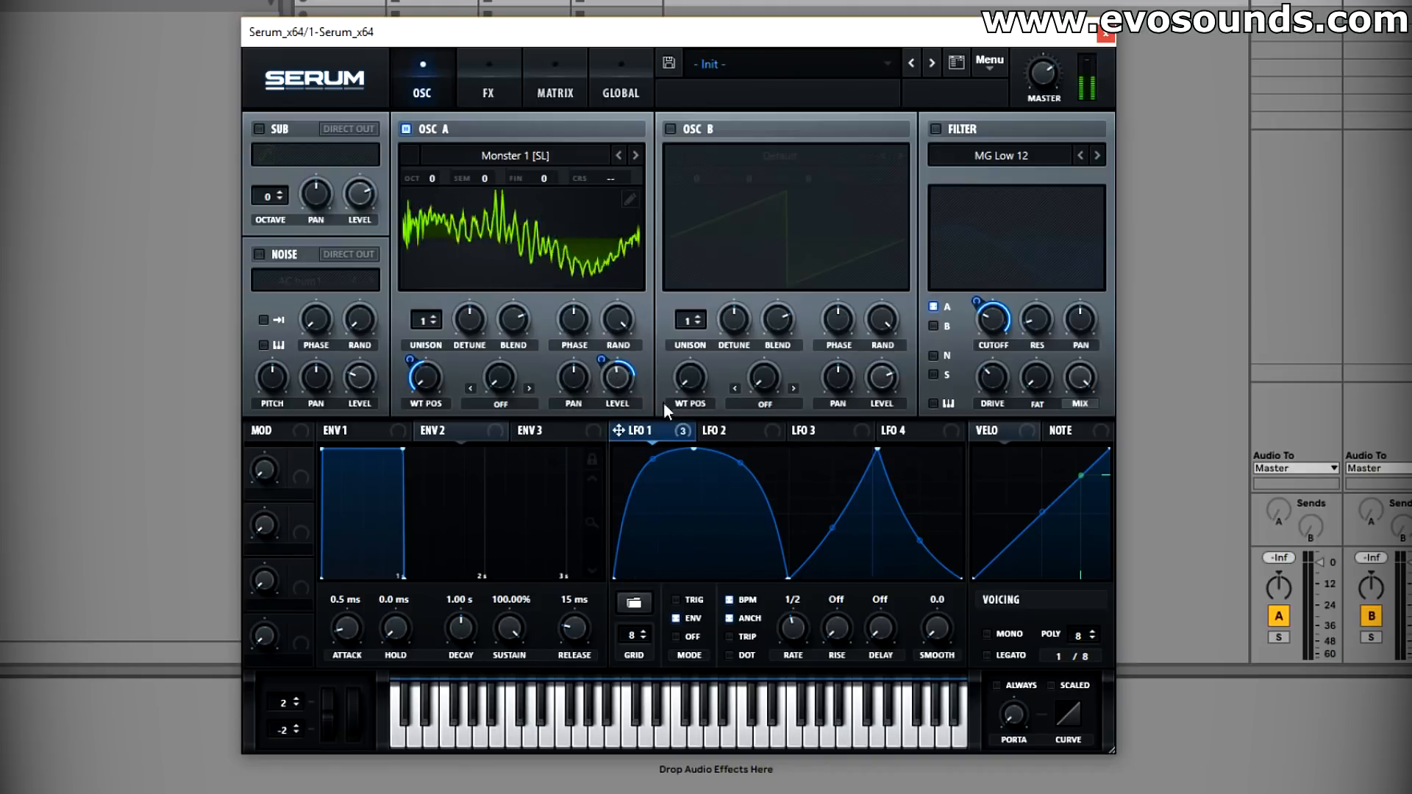
pyautogui.moveTo(616, 377)
pyautogui.mouseDown()
pyautogui.moveTo(629, 340)
pyautogui.moveTo(615, 382)
pyautogui.mouseUp()
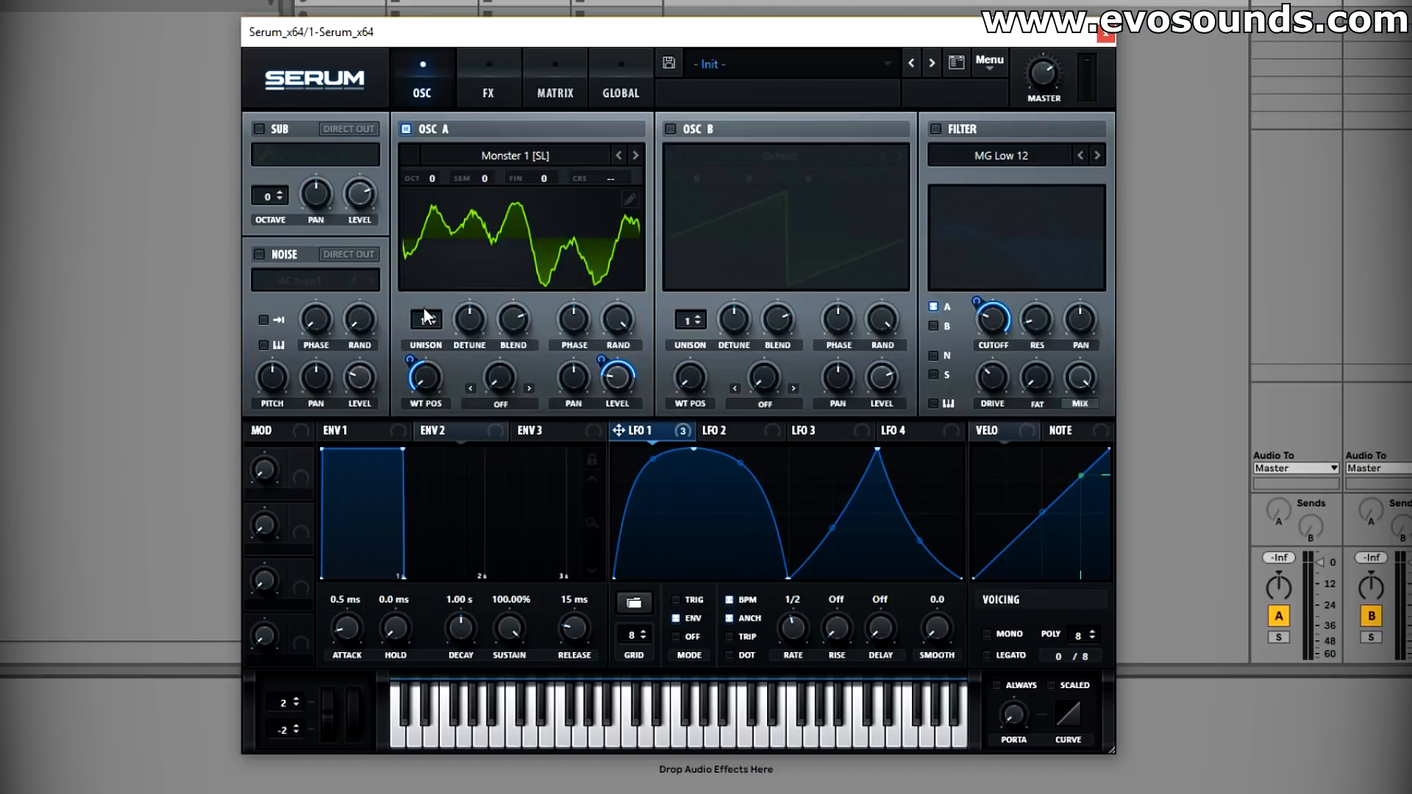
pyautogui.moveTo(425, 325); pyautogui.dragTo(453, 303)
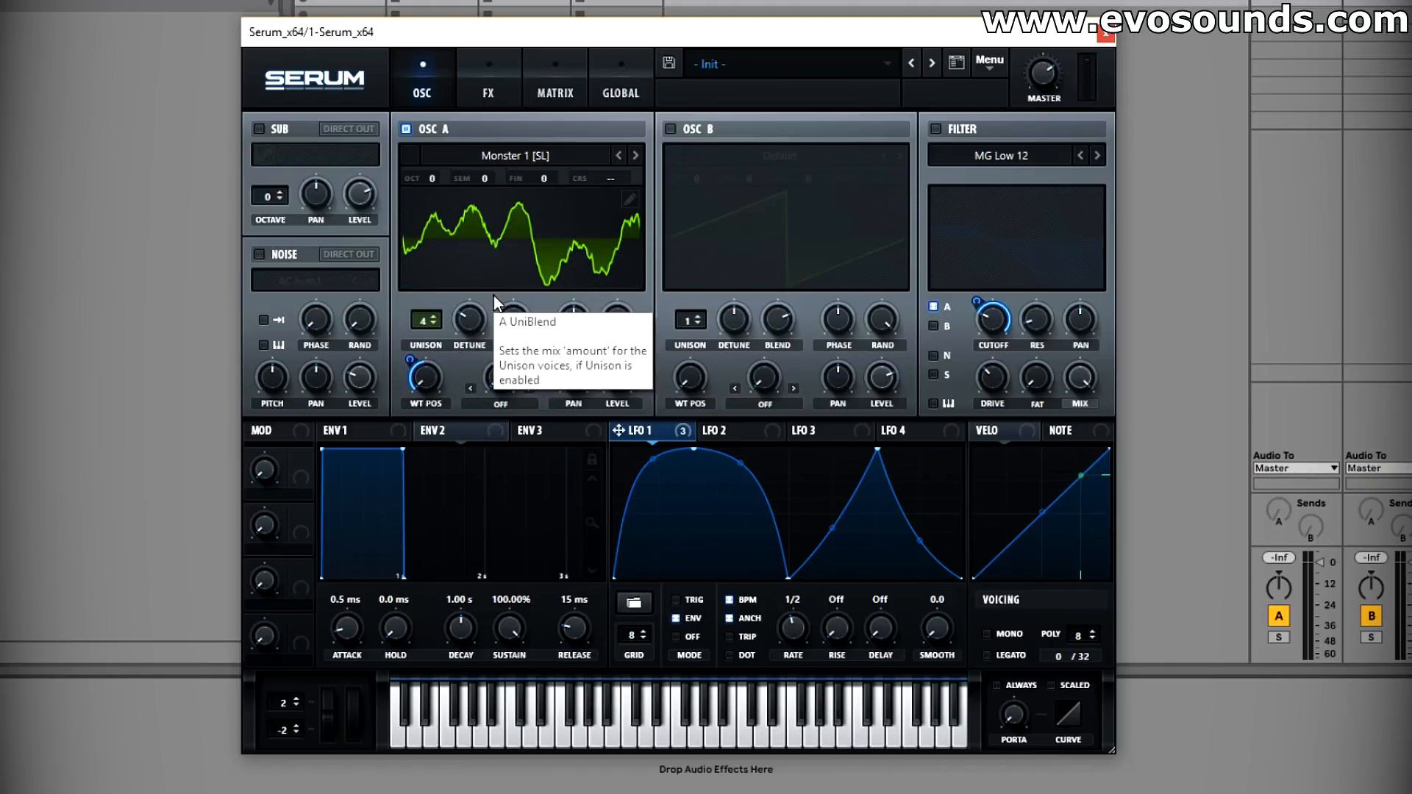
pyautogui.doubleClick(429, 321)
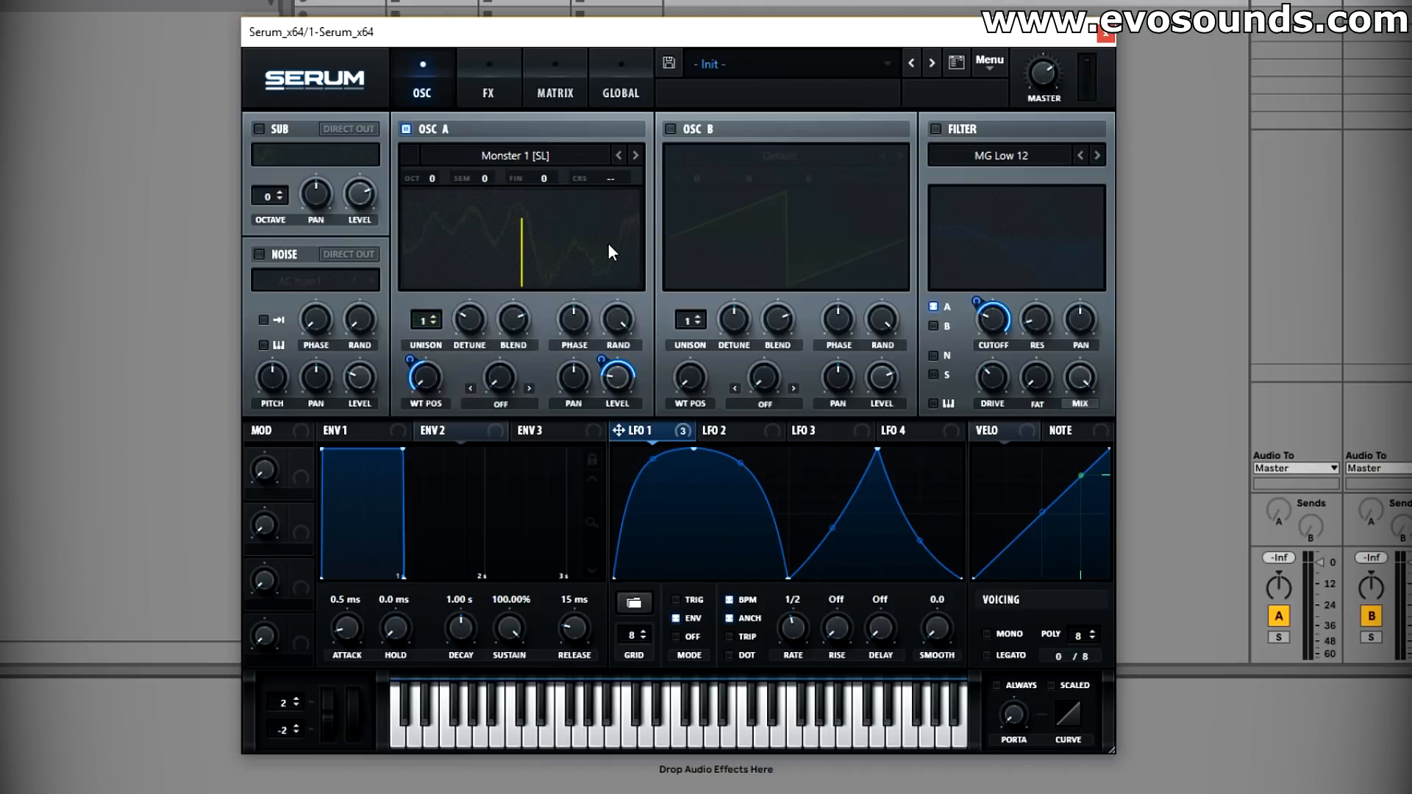
# Step: Enable oscillator B with 2 unison voices and the Monster 5 [SL] wavetable, and modulate its wavetable position with LFO 1
pyautogui.click(670, 129)
pyautogui.click(698, 317)
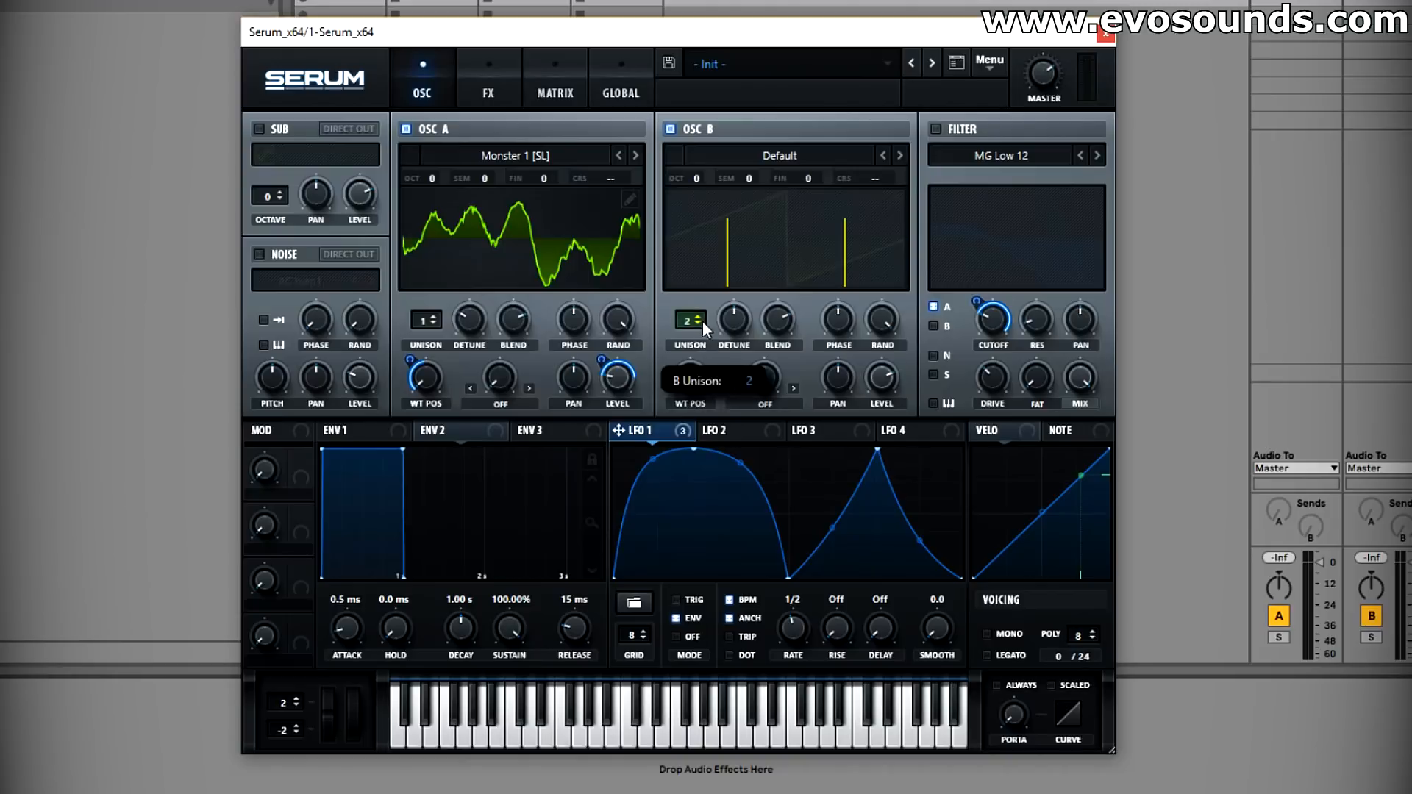
pyautogui.click(780, 170)
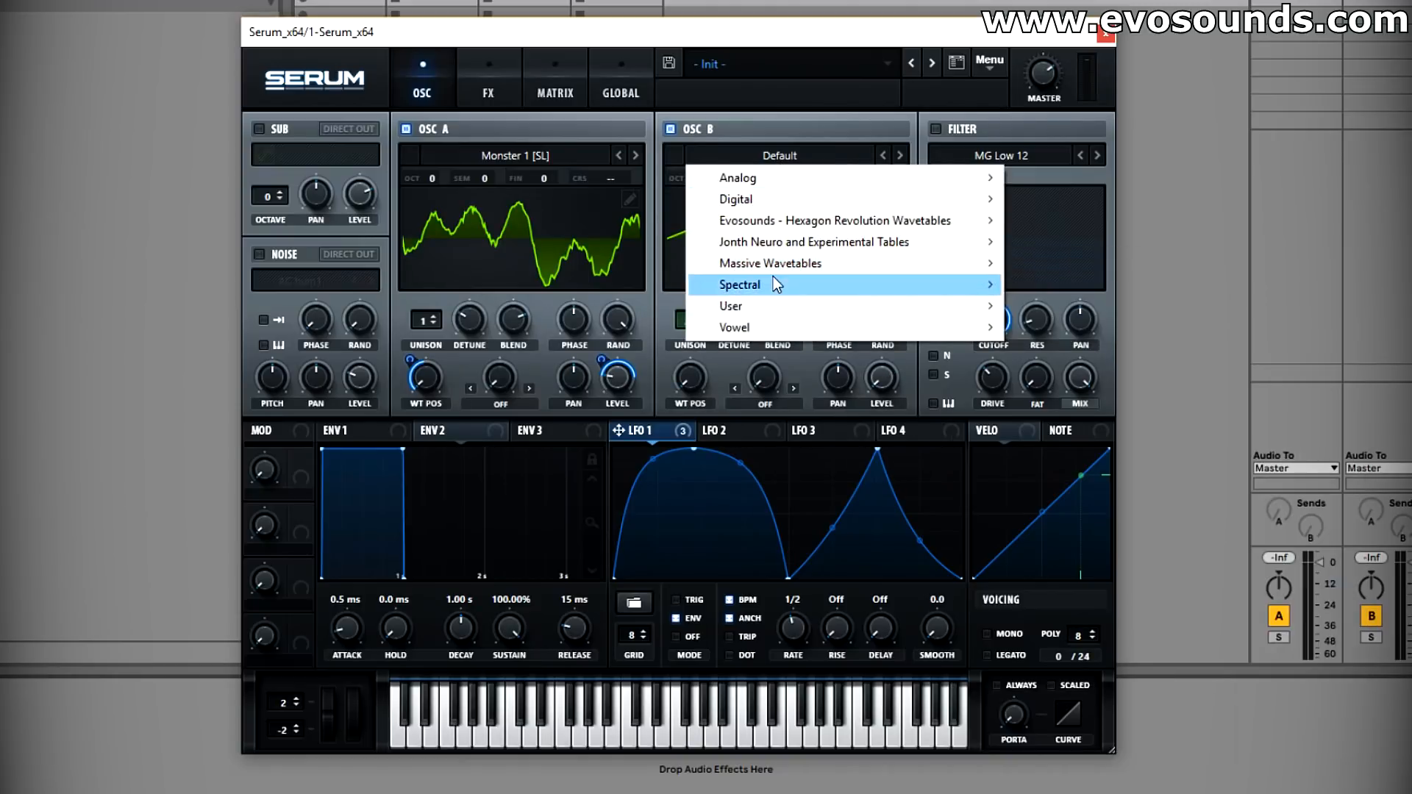
pyautogui.moveTo(774, 284)
pyautogui.click(1070, 486)
pyautogui.moveTo(618, 430); pyautogui.dragTo(691, 375)
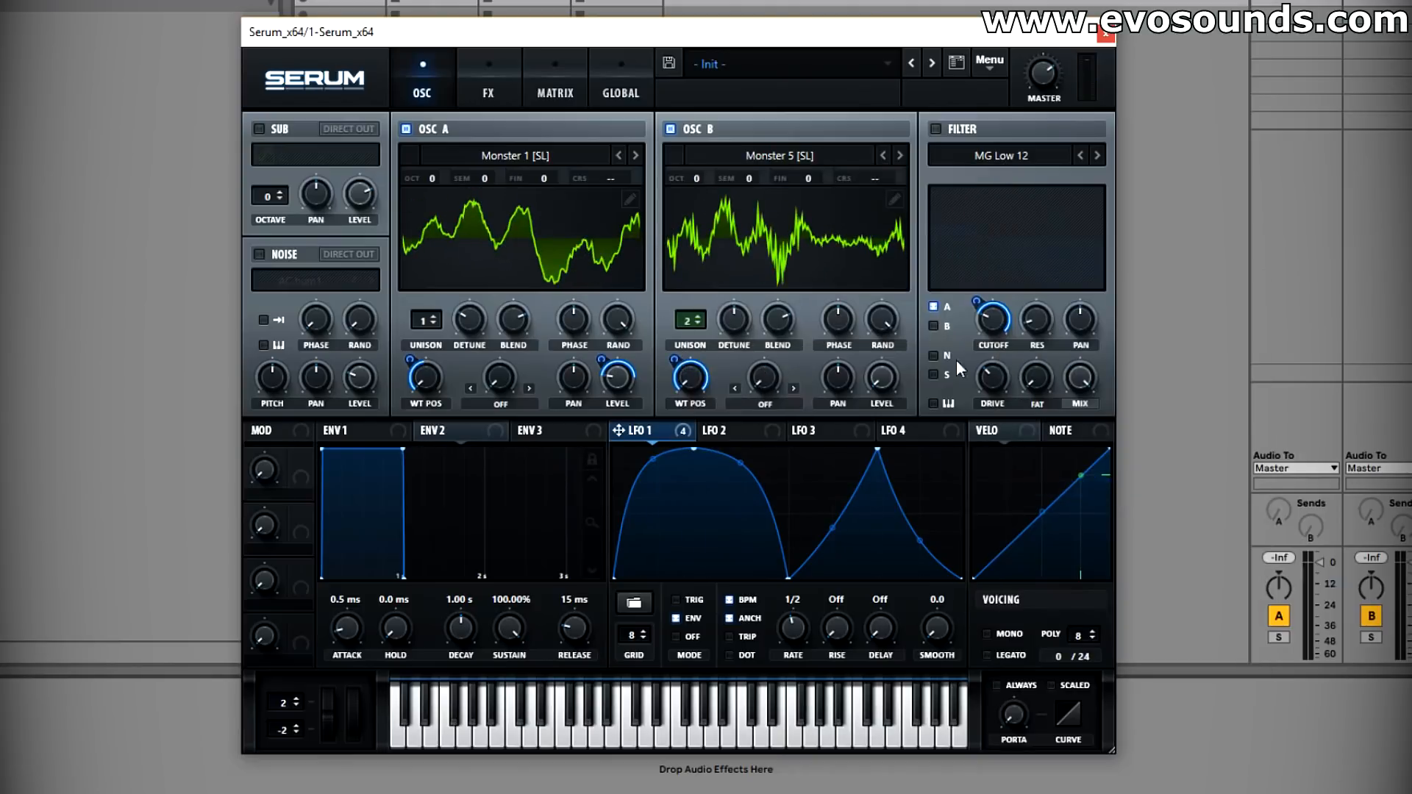
# Step: Lower oscillator B's level and remove all modulators from it
pyautogui.moveTo(844, 385); pyautogui.dragTo(864, 364)
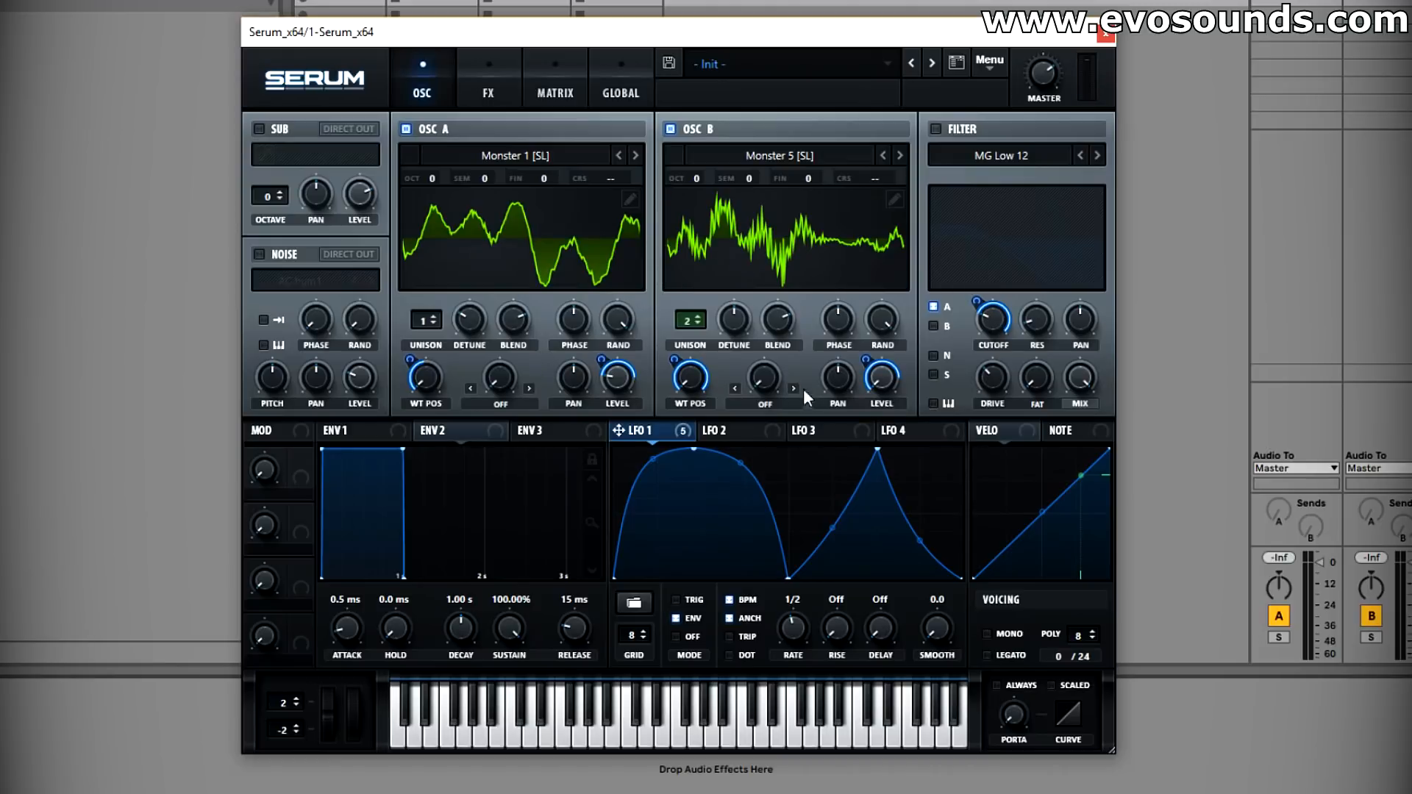
pyautogui.rightClick(880, 373)
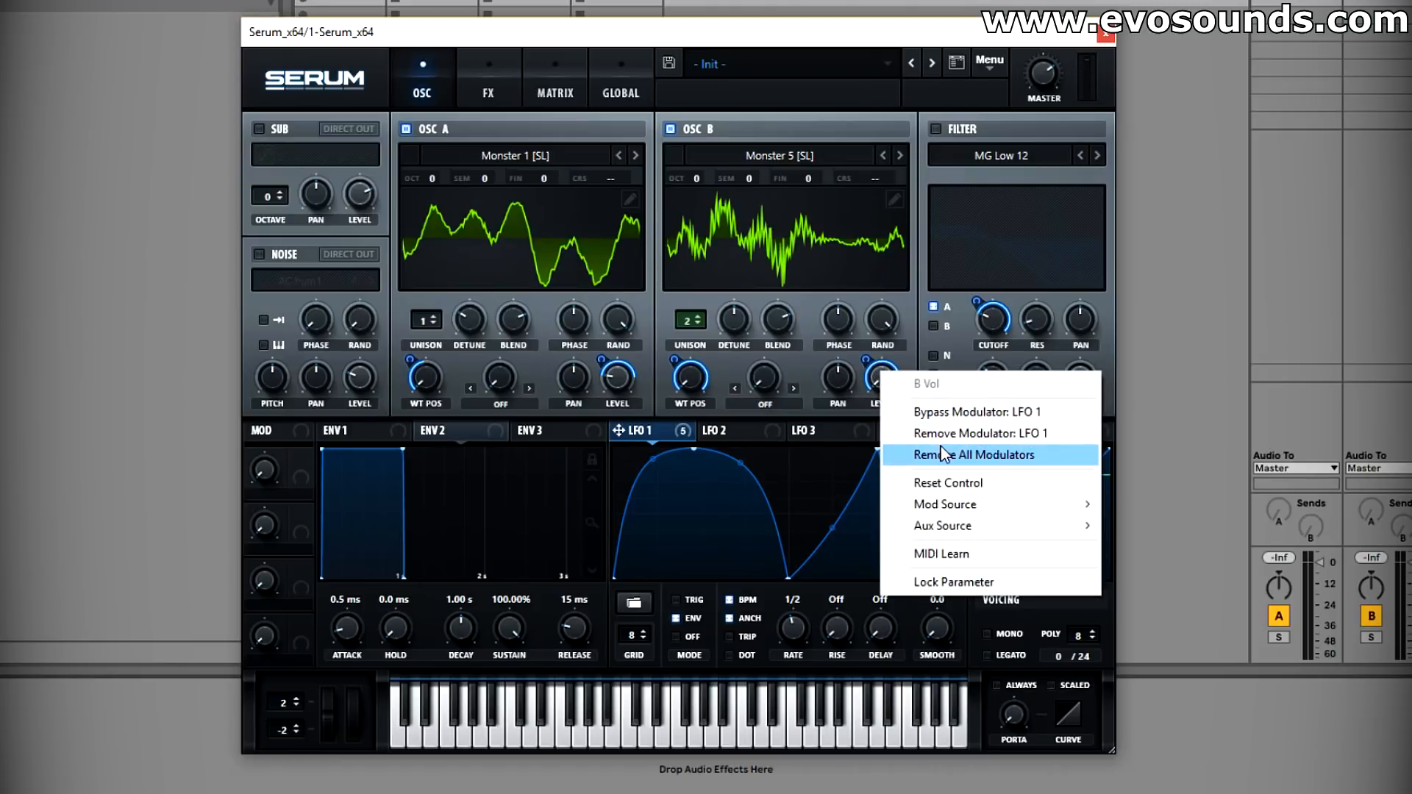
pyautogui.click(941, 452)
# Step: Set oscillator A's warp mode to FM (From B) and raise its warp amount
pyautogui.click(509, 403)
pyautogui.click(521, 353)
pyautogui.moveTo(516, 297); pyautogui.dragTo(497, 334)
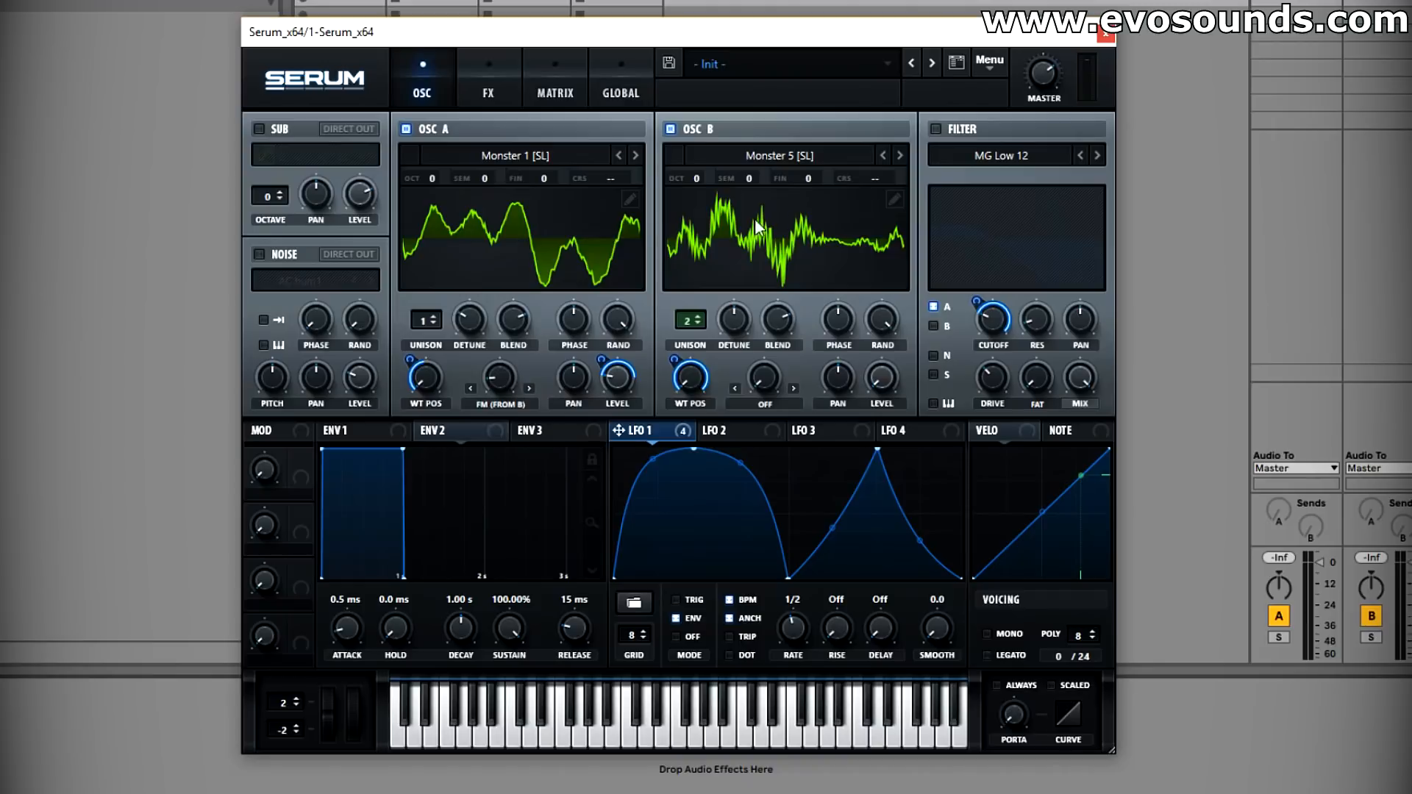
# Step: Load the Analog_BD_Sin wavetable into oscillator B and modulate oscillator A's FM warp amount with LFO 1
pyautogui.click(779, 158)
pyautogui.moveTo(787, 178)
pyautogui.click(1059, 212)
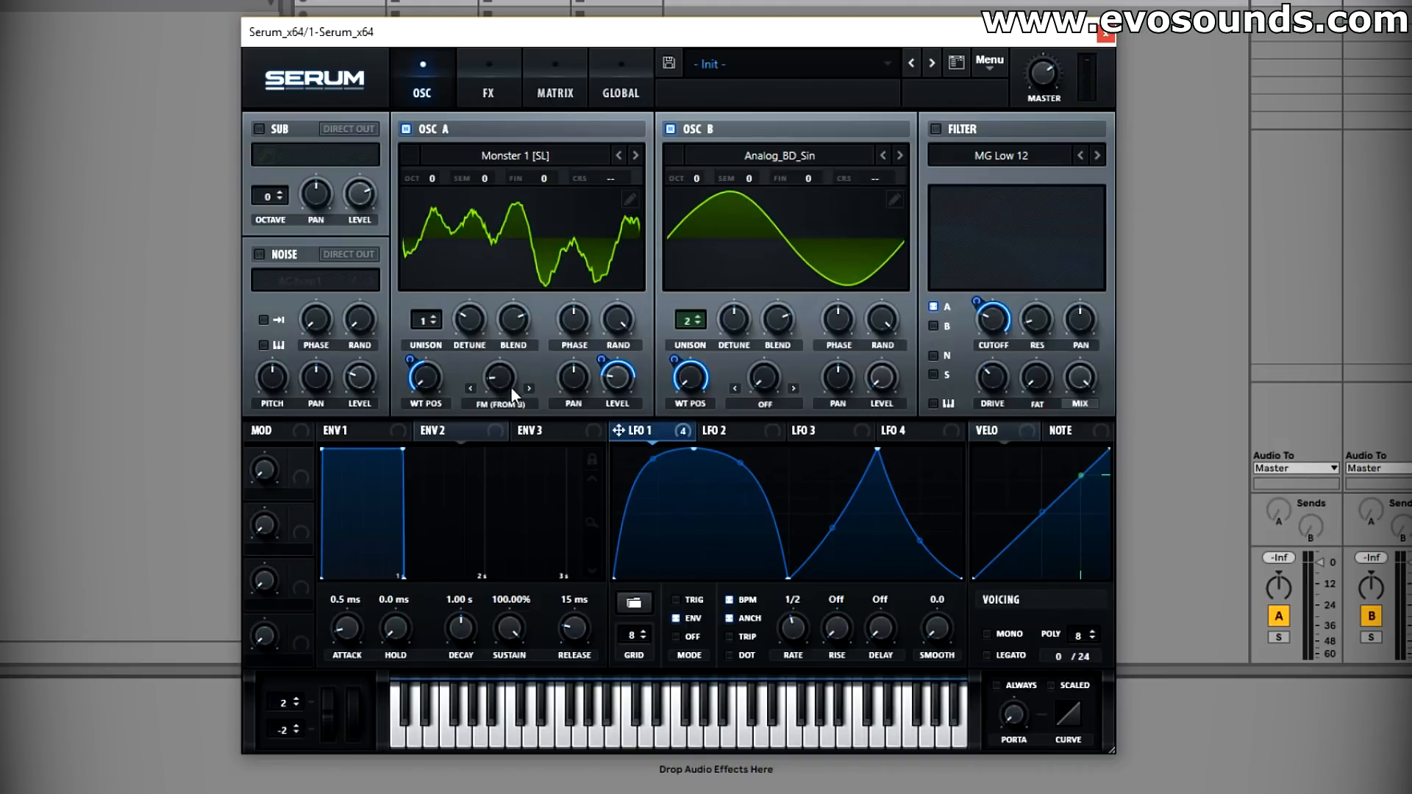
pyautogui.moveTo(519, 350)
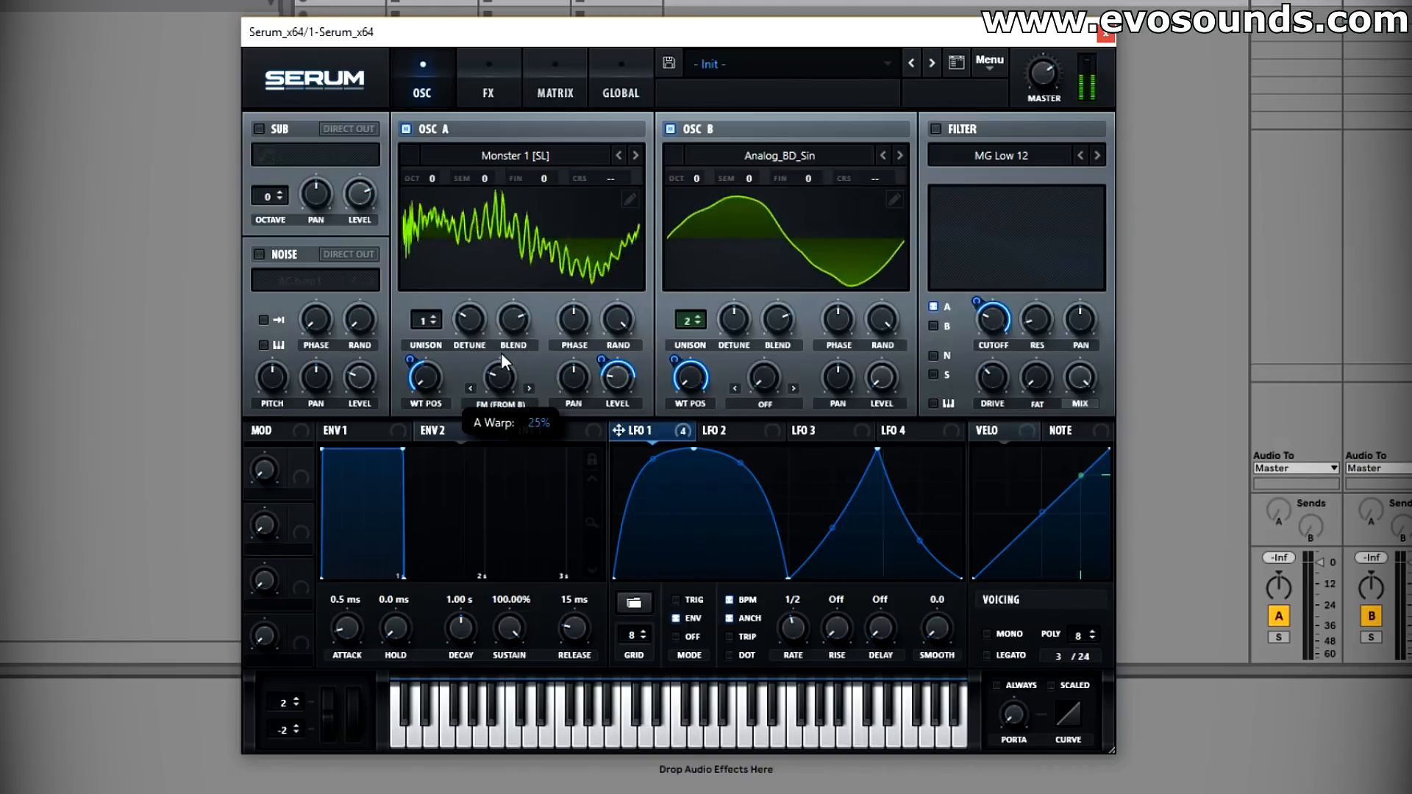
pyautogui.moveTo(486, 360); pyautogui.dragTo(506, 387)
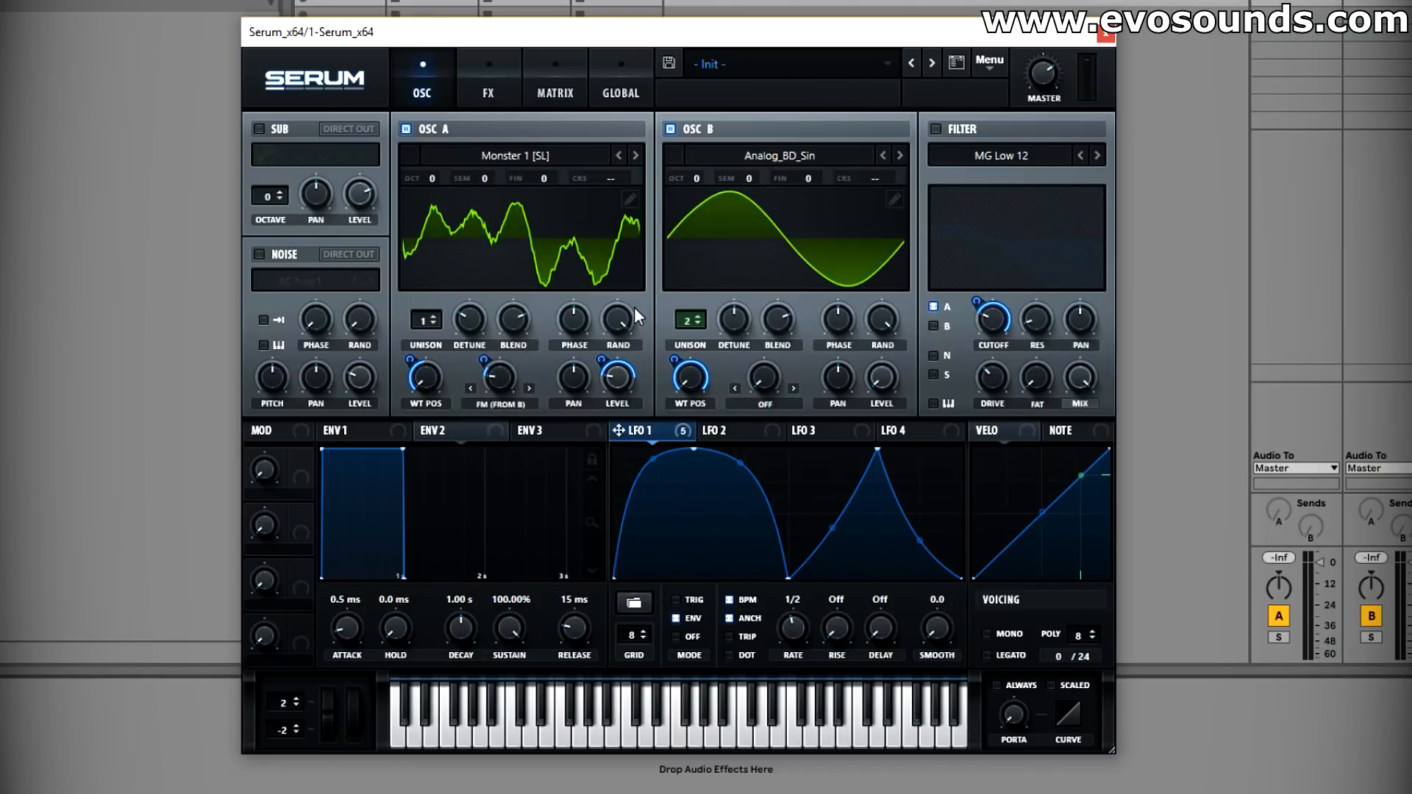
# Step: Try octave shifts on oscillator B, return its octave to 0, and set its unison to 1 voice
pyautogui.moveTo(696, 179)
pyautogui.mouseDown()
pyautogui.moveTo(712, 136)
pyautogui.moveTo(705, 172)
pyautogui.mouseUp()
pyautogui.moveTo(690, 175)
pyautogui.mouseDown()
pyautogui.moveTo(730, 115)
pyautogui.moveTo(699, 180)
pyautogui.moveTo(711, 168)
pyautogui.mouseUp()
pyautogui.moveTo(687, 321); pyautogui.dragTo(705, 328)
pyautogui.moveTo(514, 364)
pyautogui.mouseDown()
pyautogui.moveTo(513, 345)
pyautogui.moveTo(497, 378)
pyautogui.mouseUp()
pyautogui.moveTo(698, 181)
pyautogui.mouseDown()
pyautogui.moveTo(703, 194)
pyautogui.moveTo(701, 182)
pyautogui.mouseUp()
# Step: Fine-tune oscillator A's FM warp amount and set its unison to 2 voices with a lower detune
pyautogui.moveTo(515, 349); pyautogui.dragTo(496, 362)
pyautogui.moveTo(439, 316); pyautogui.dragTo(448, 318)
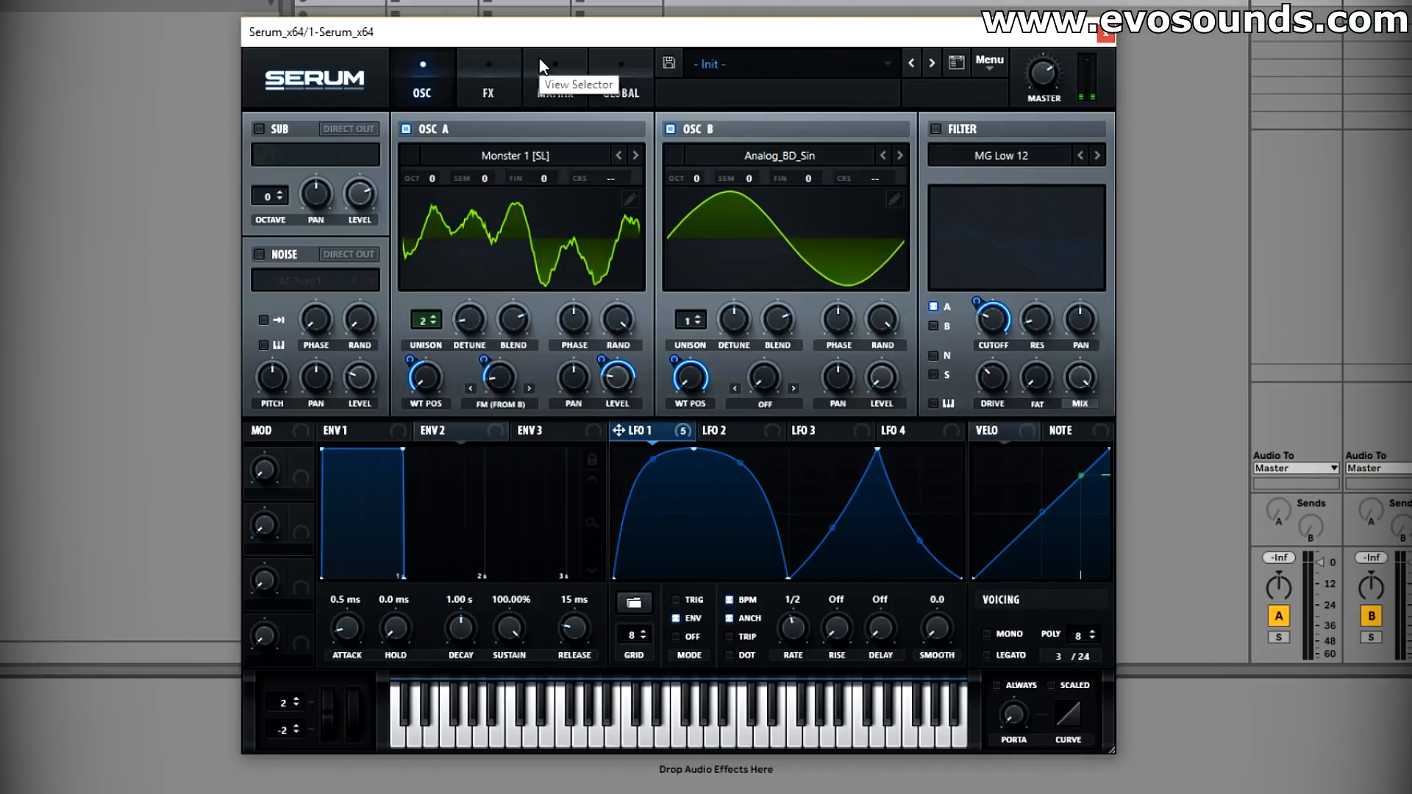
# Step: Enable the Tube distortion and the compressor in the effects rack
pyautogui.click(503, 88)
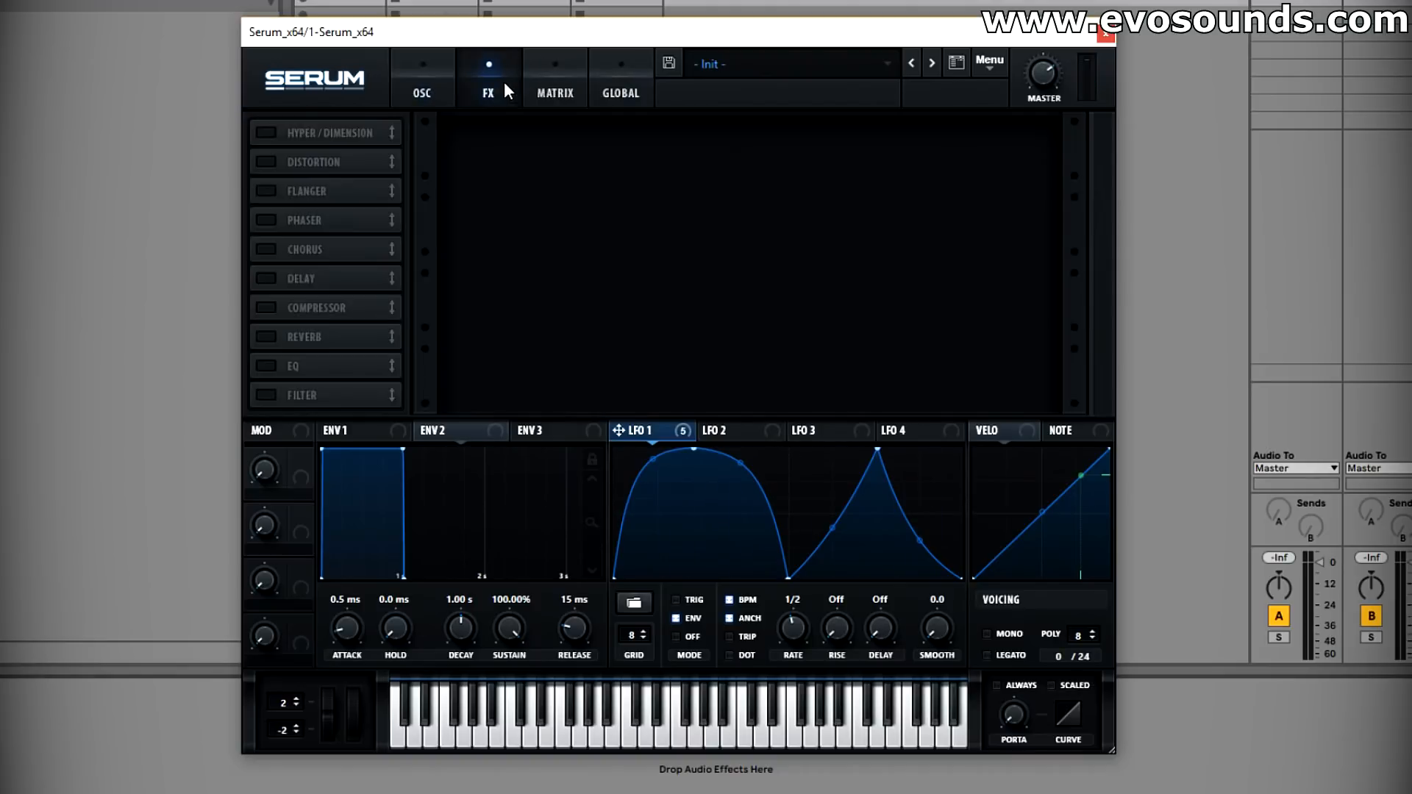
pyautogui.click(284, 155)
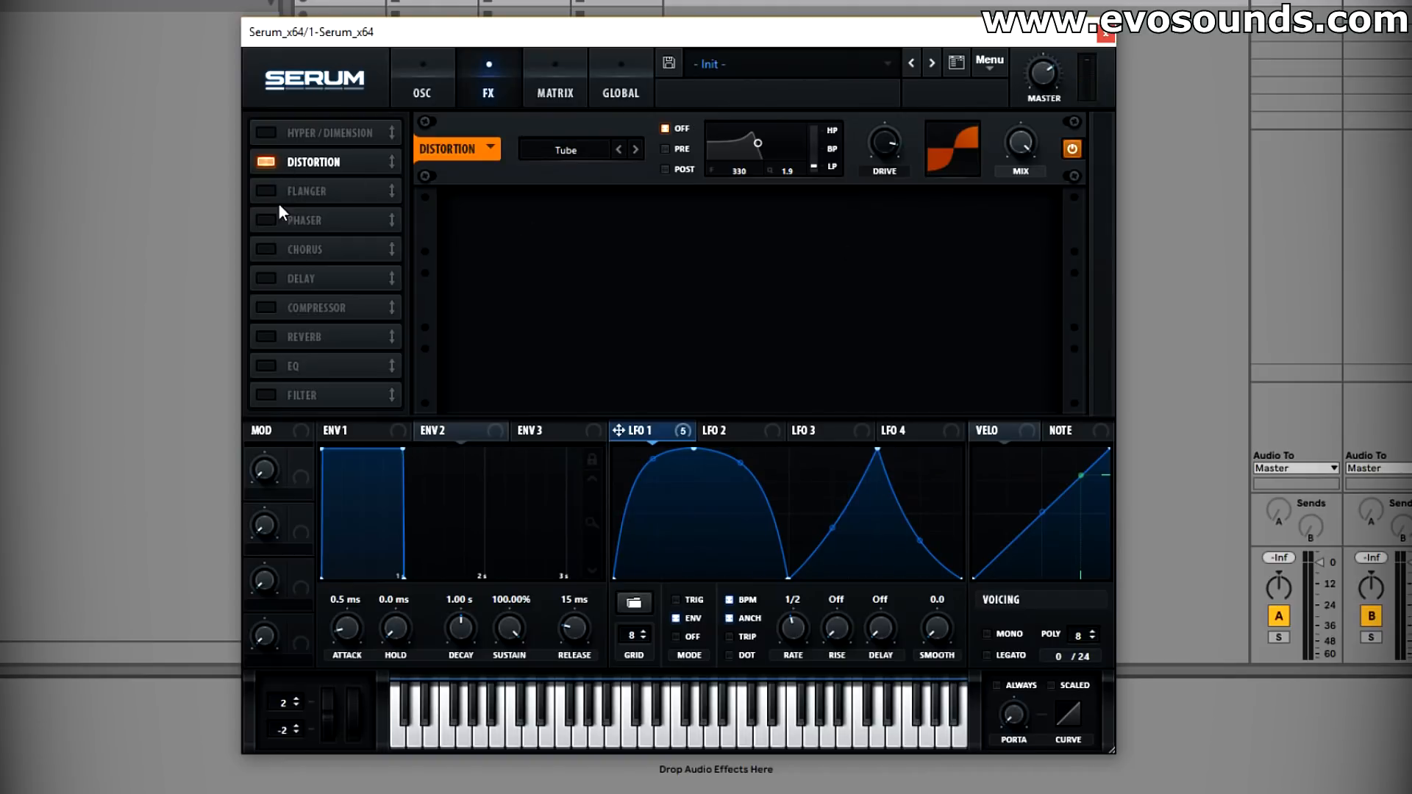
pyautogui.click(270, 309)
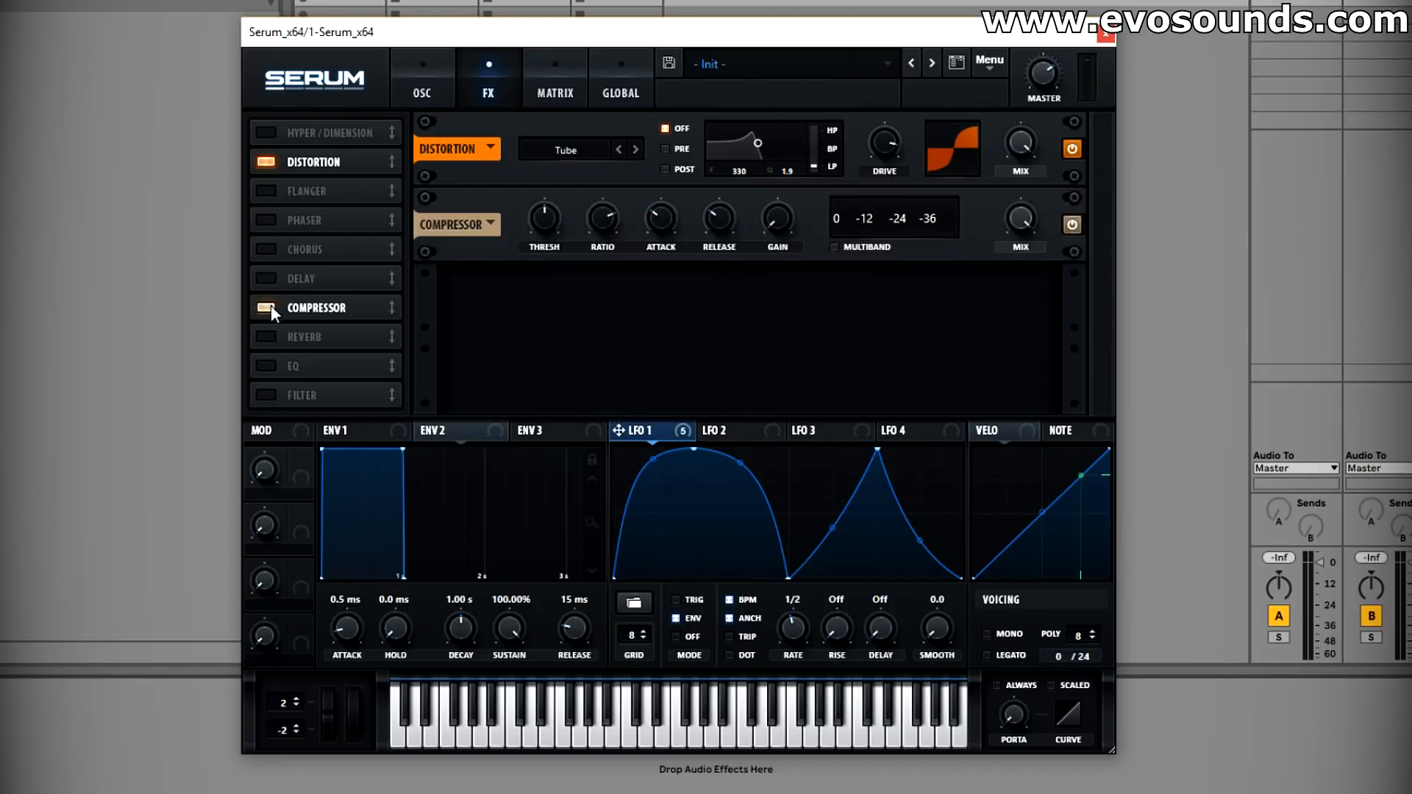
# Step: Switch the compressor to multiband with a threshold of -9.7 dB and a mix of 20, then return to the oscillators
pyautogui.click(870, 252)
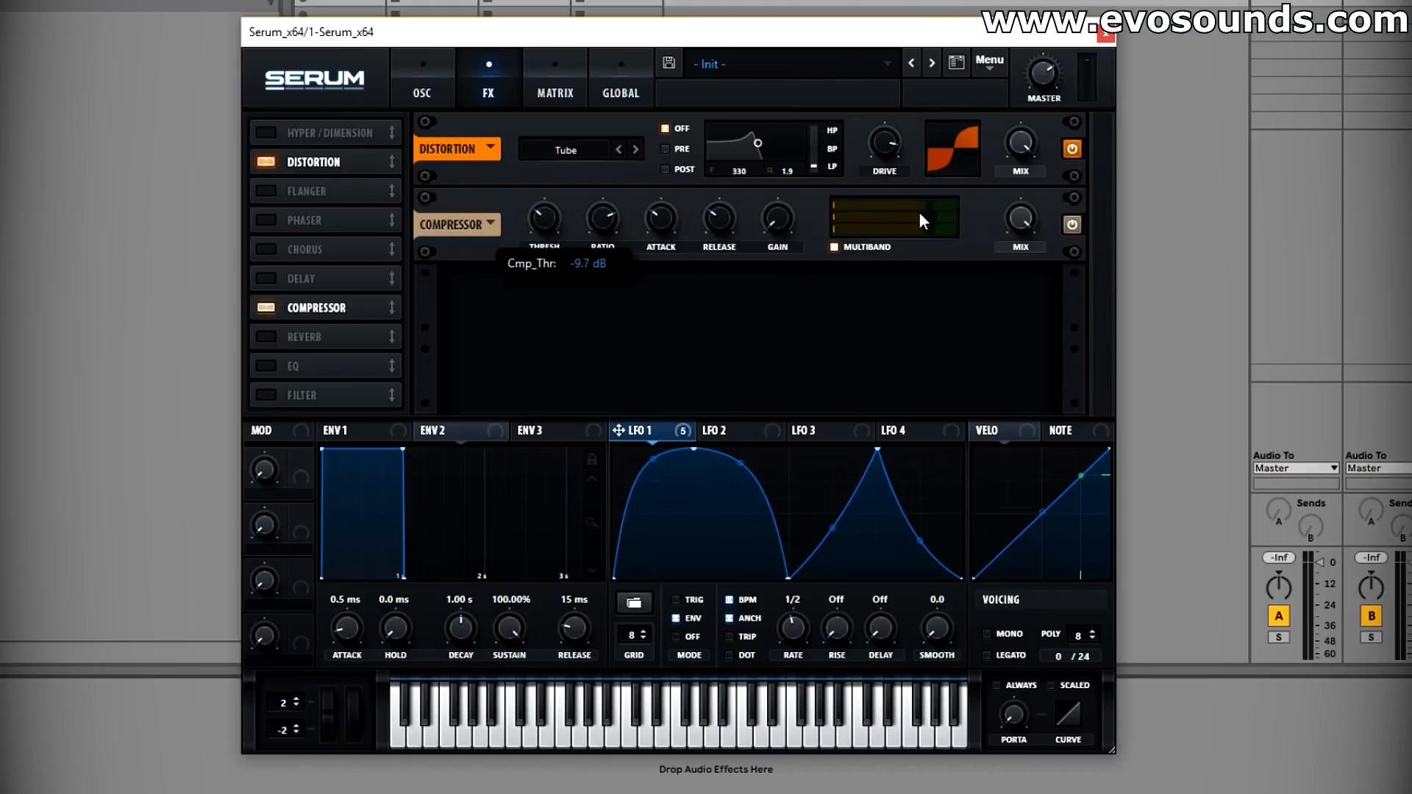
pyautogui.moveTo(999, 245); pyautogui.dragTo(956, 288)
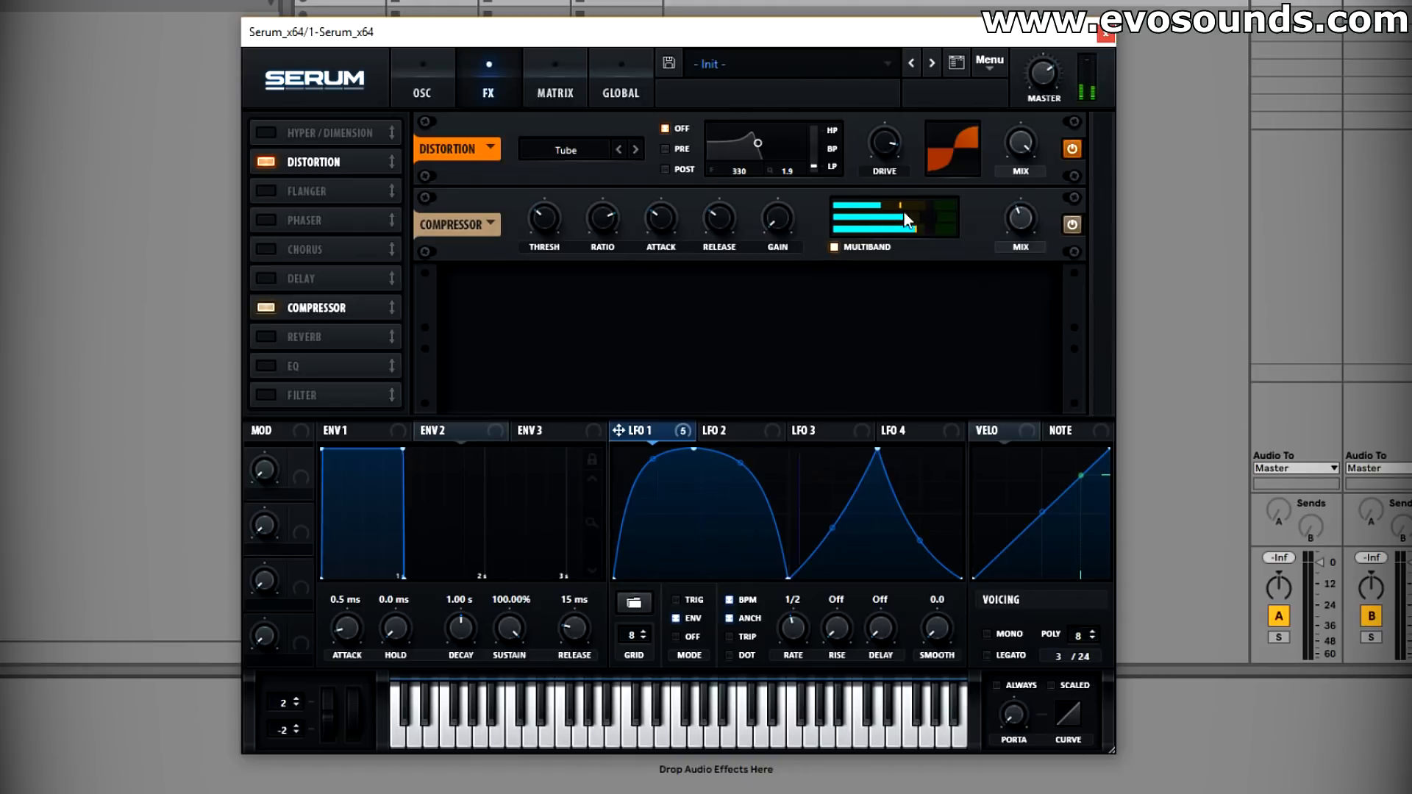
pyautogui.moveTo(1002, 221); pyautogui.dragTo(981, 239)
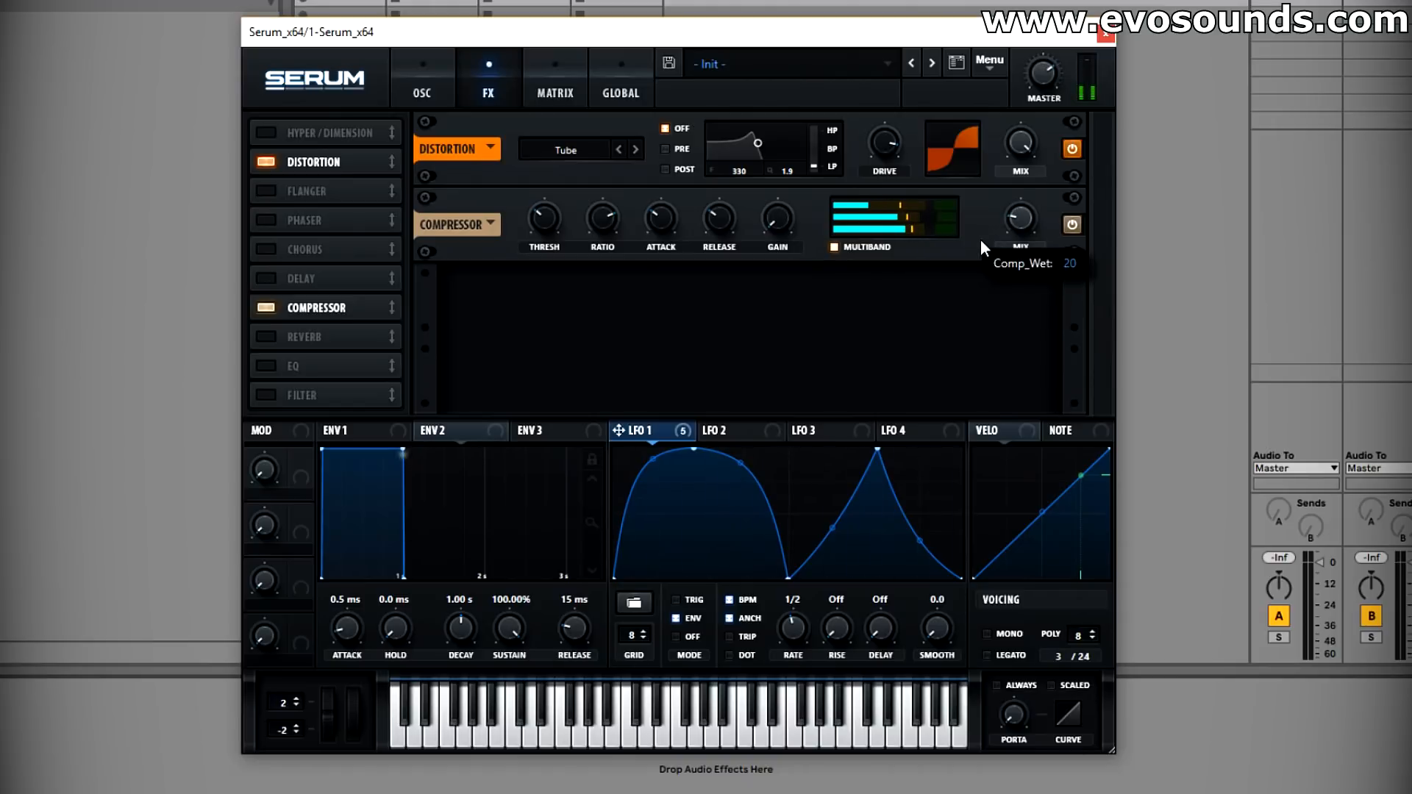
pyautogui.click(421, 85)
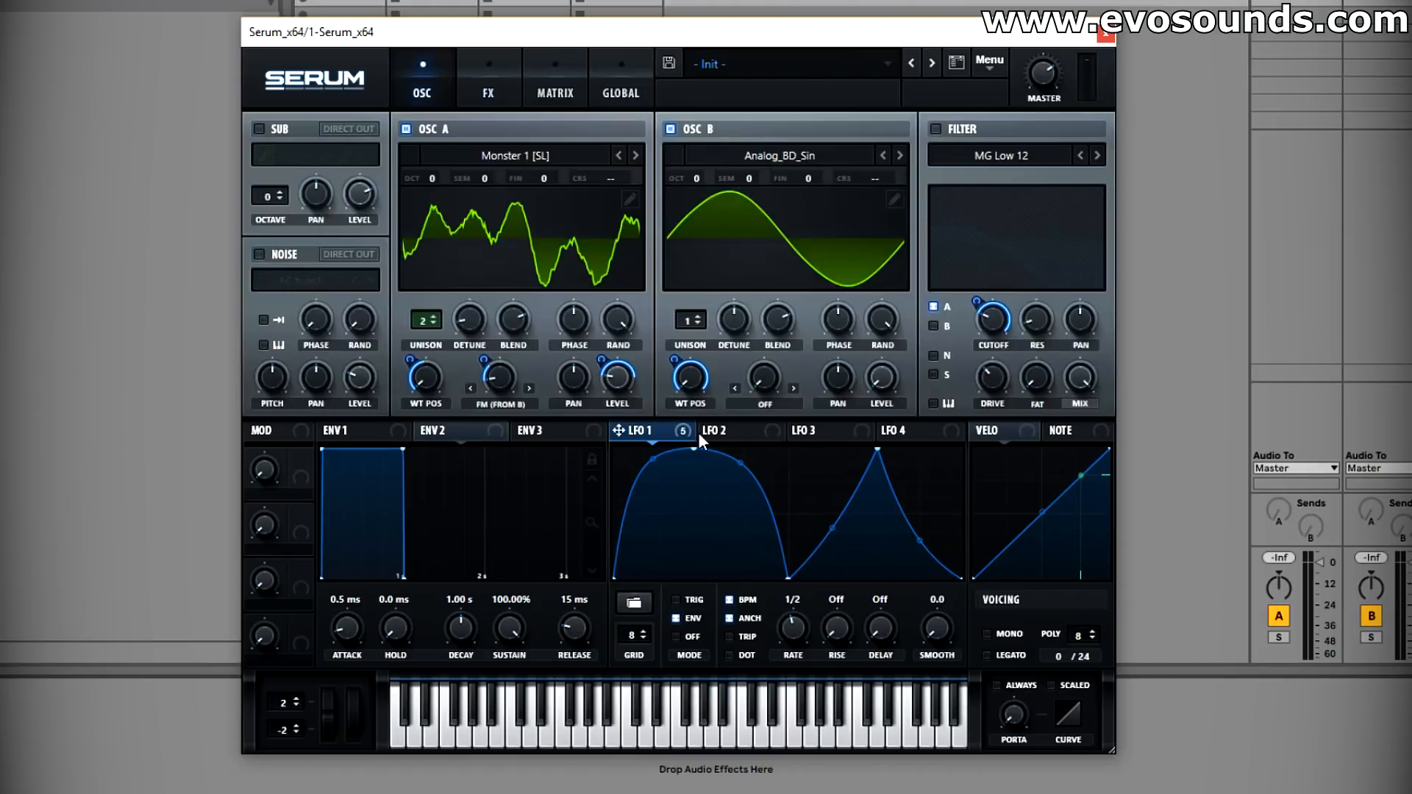
# Step: Raise LFO 1's middle valley point slightly above zero so the two peaks no longer dip all the way down
pyautogui.moveTo(788, 577); pyautogui.dragTo(787, 513)
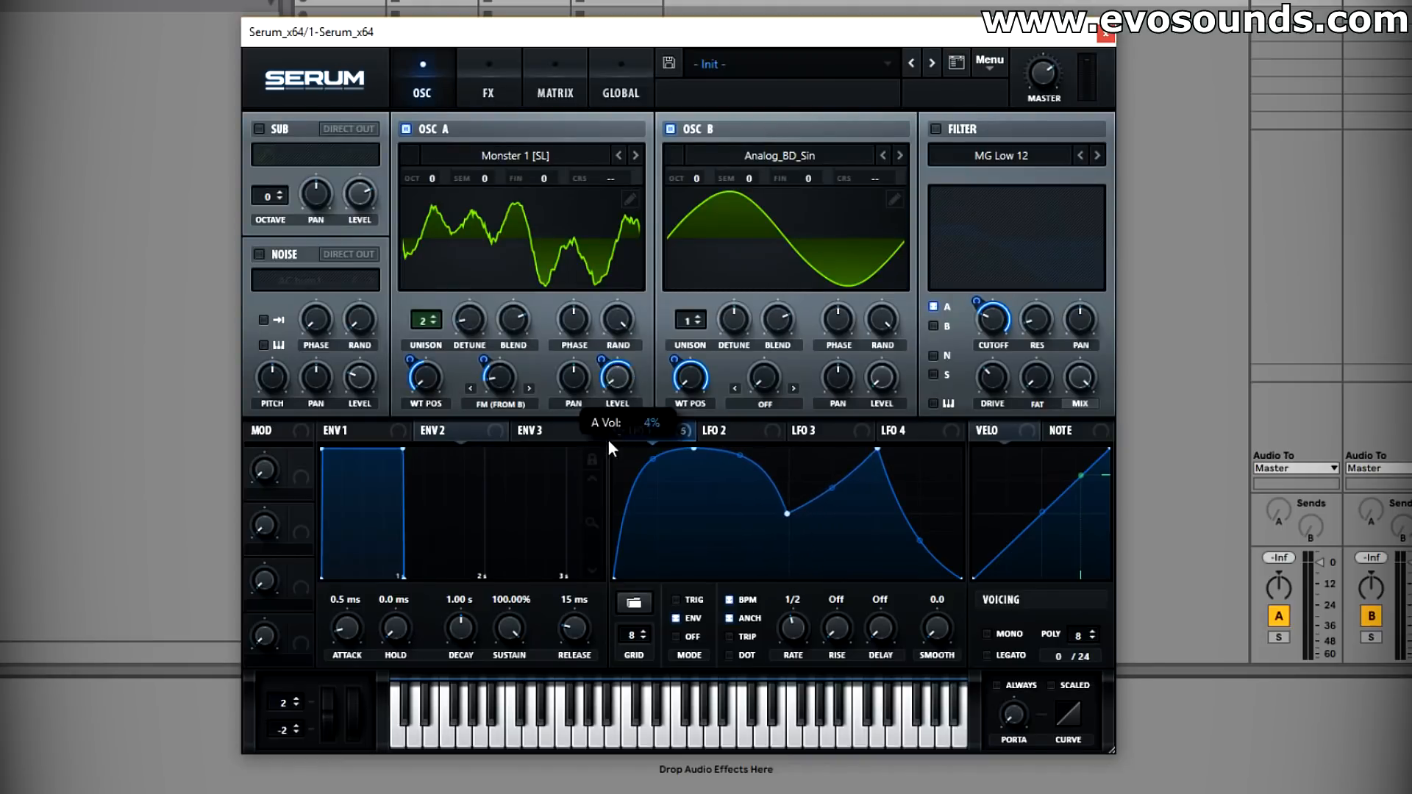
pyautogui.moveTo(621, 359)
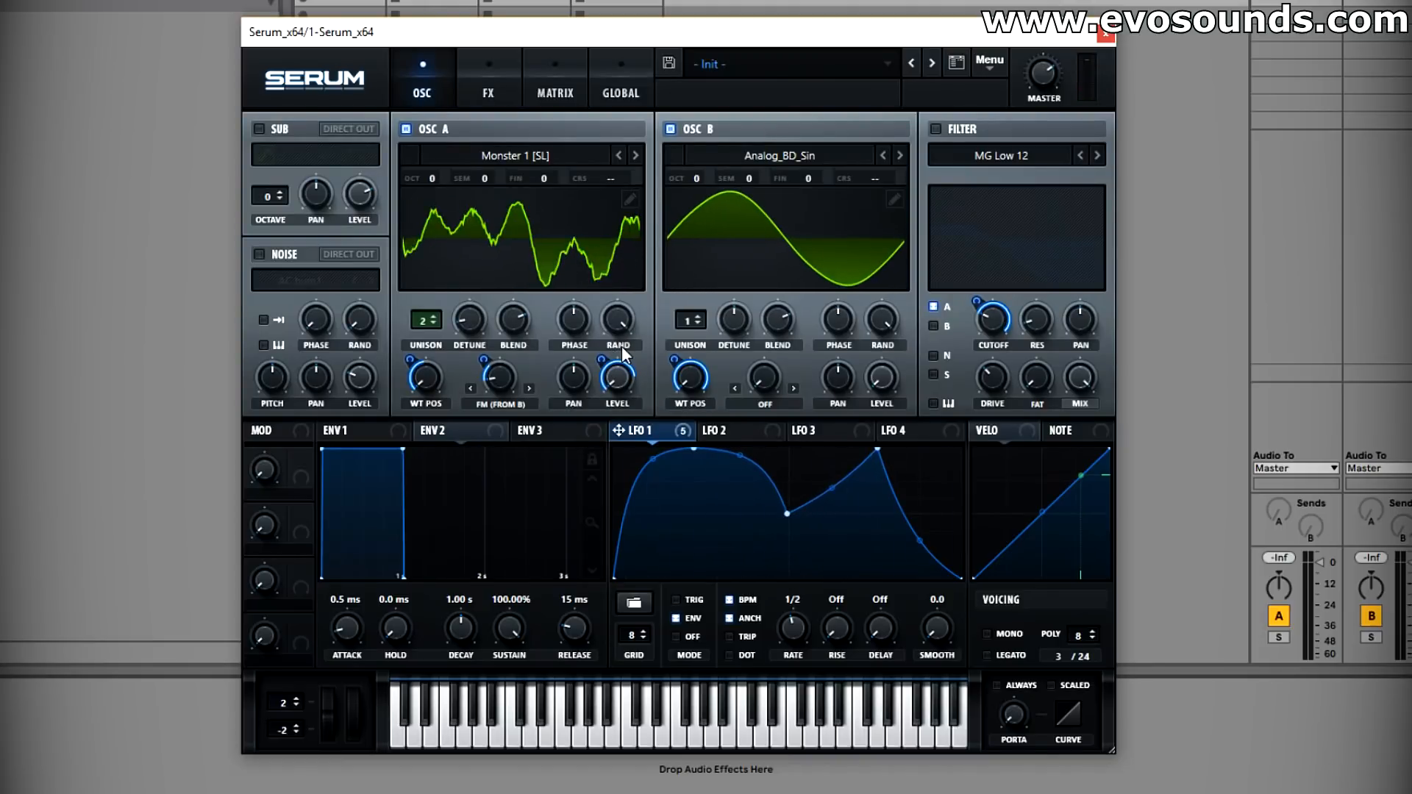
pyautogui.moveTo(784, 518); pyautogui.dragTo(787, 551)
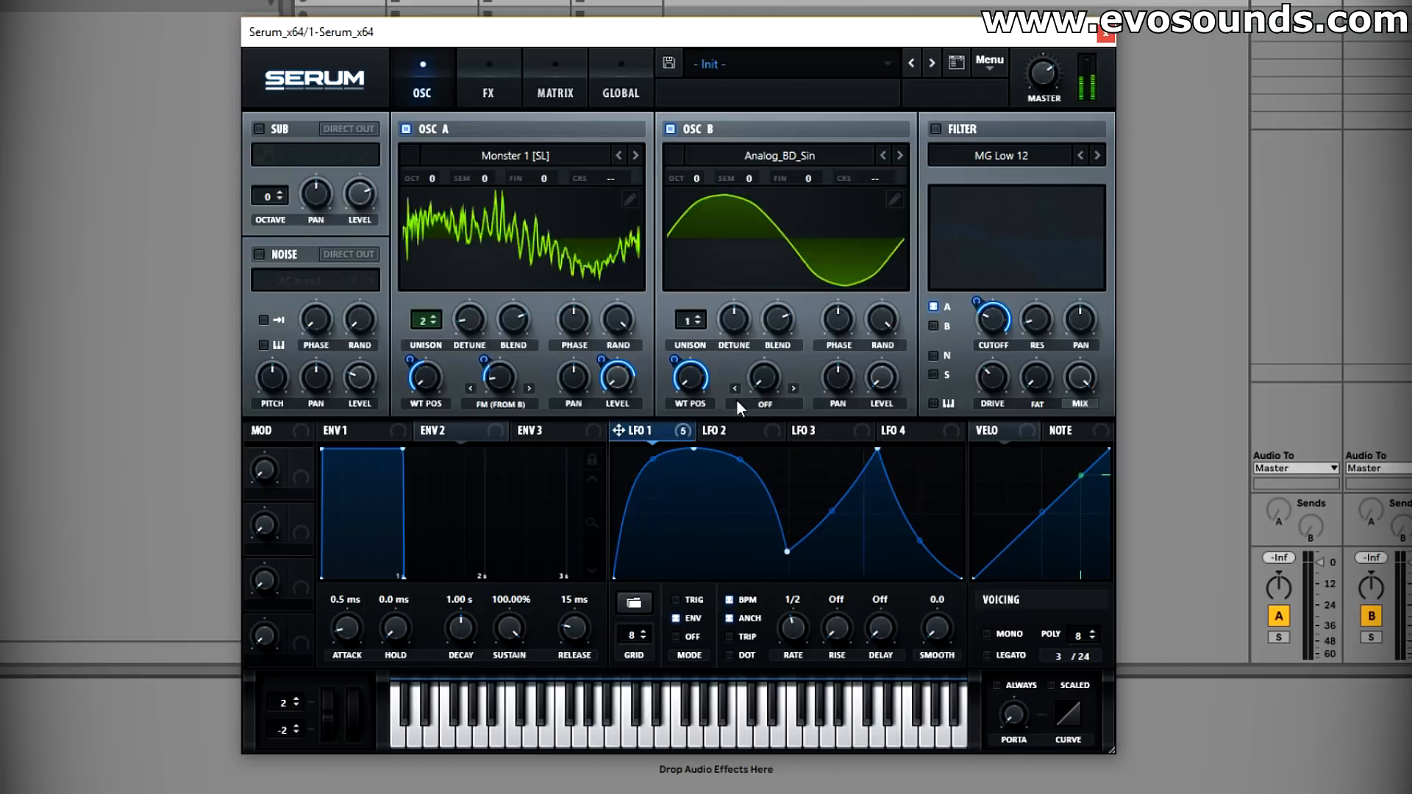
# Step: Raise the compressor's mix, readjust its threshold, set its gain to 2.4 dB, and enable the Hall reverb at a low mix
pyautogui.click(478, 88)
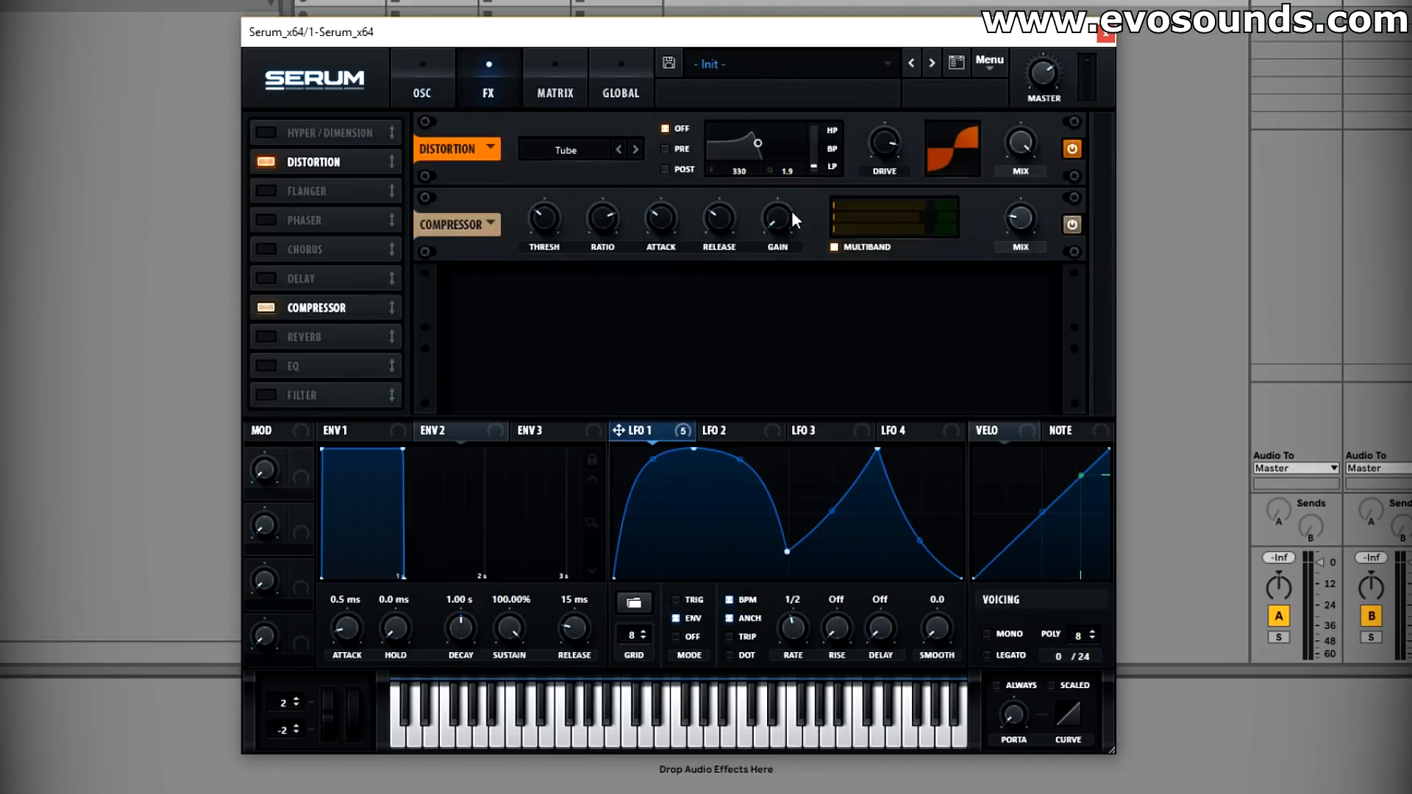
pyautogui.scroll(-5, 529, 223)
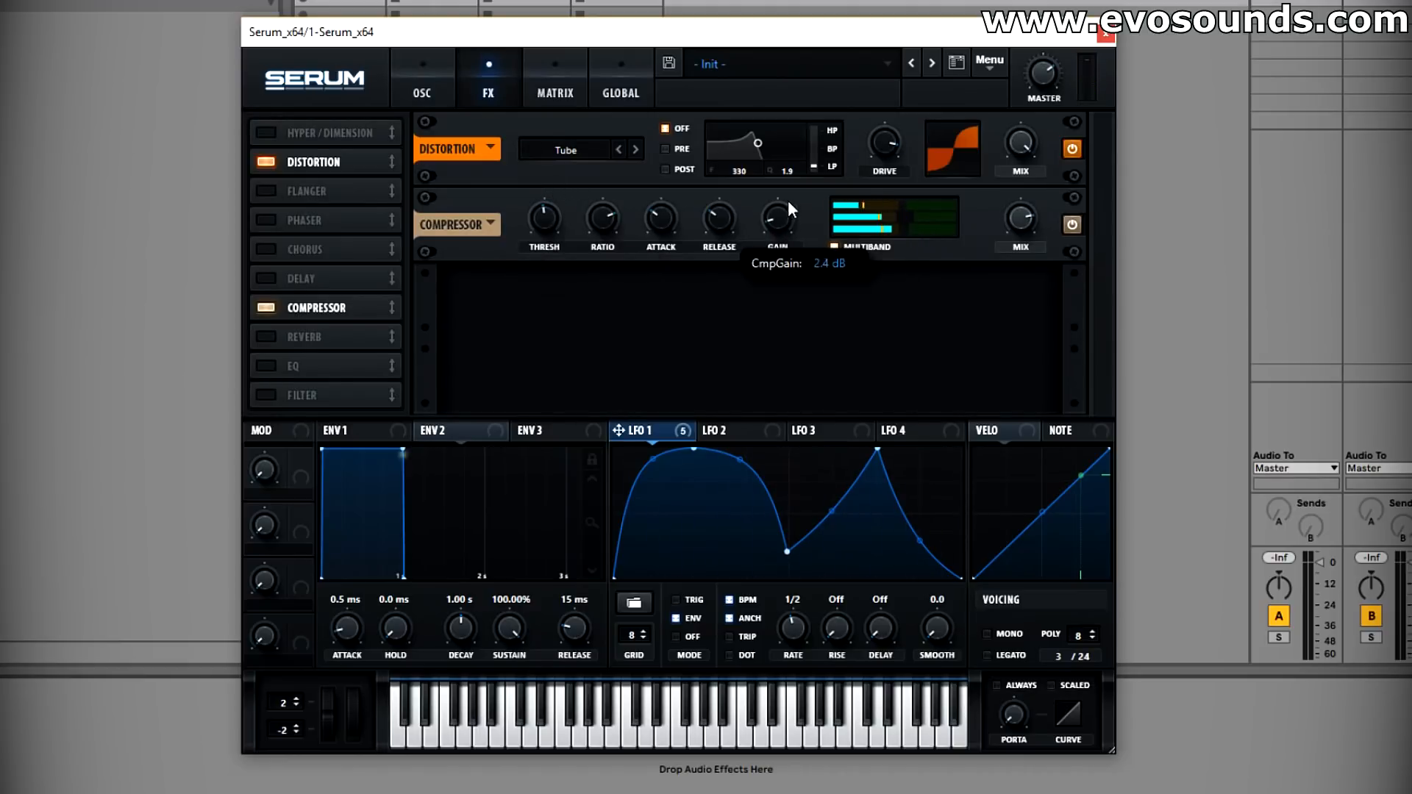
pyautogui.click(269, 335)
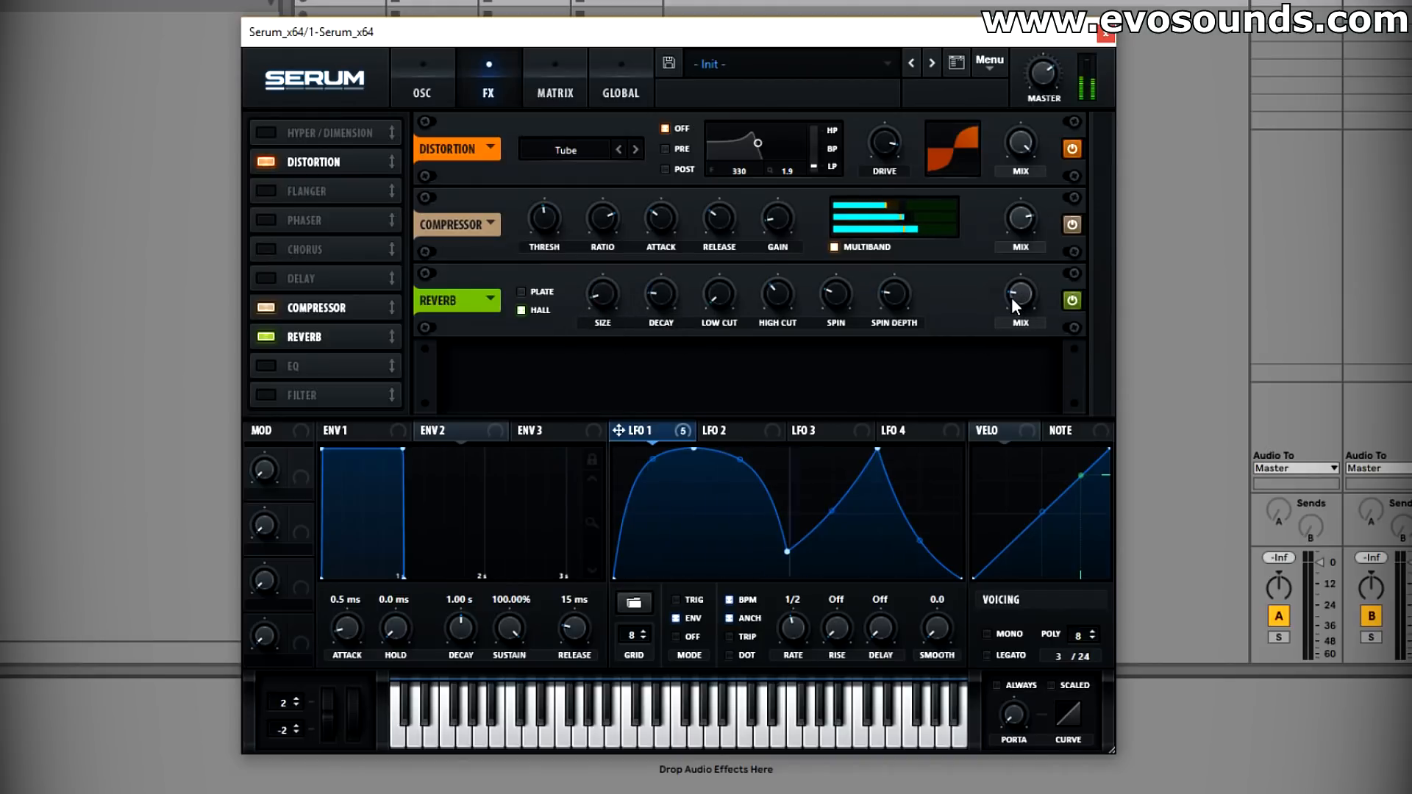
# Step: Set oscillator A's unison to 1 voice
pyautogui.click(409, 83)
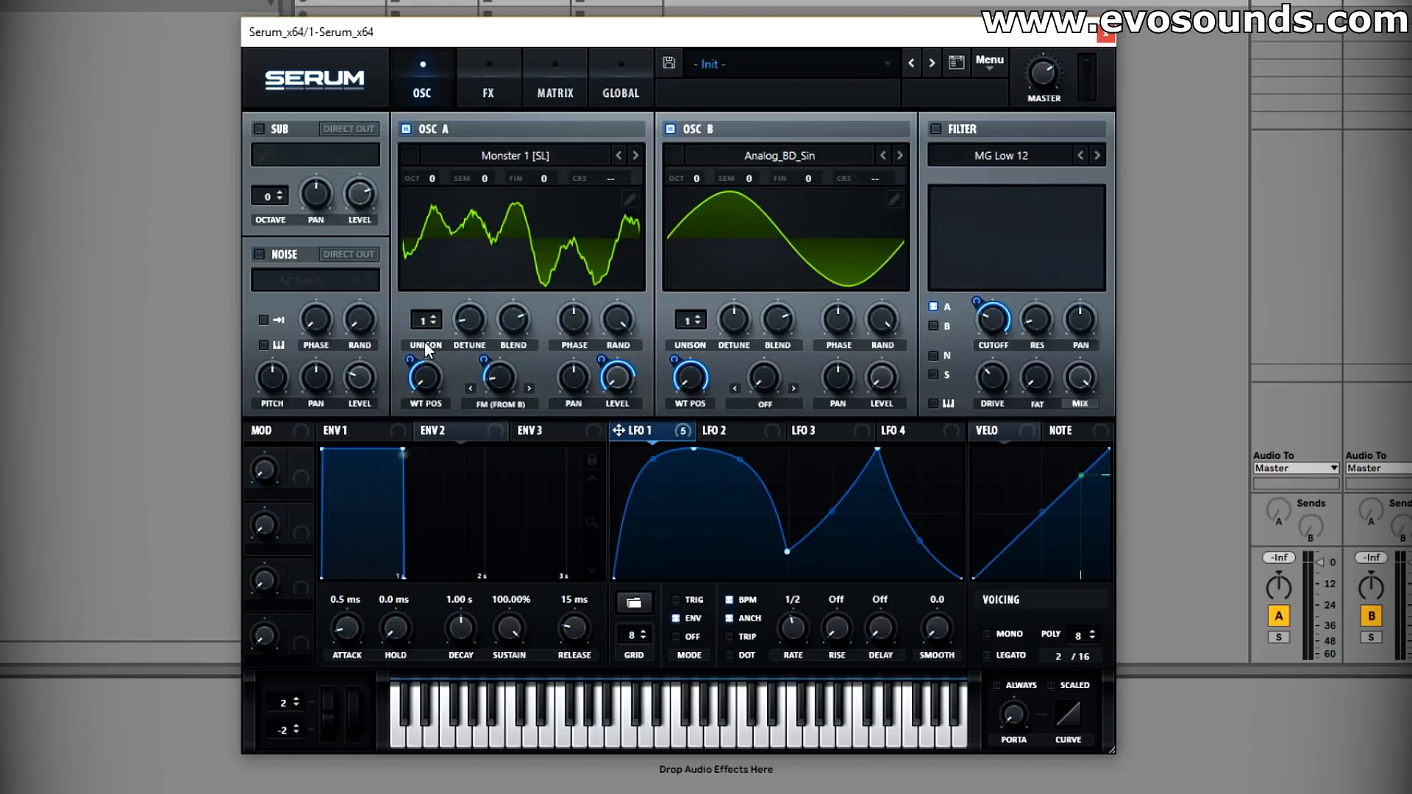
pyautogui.scroll(7, 440, 315)
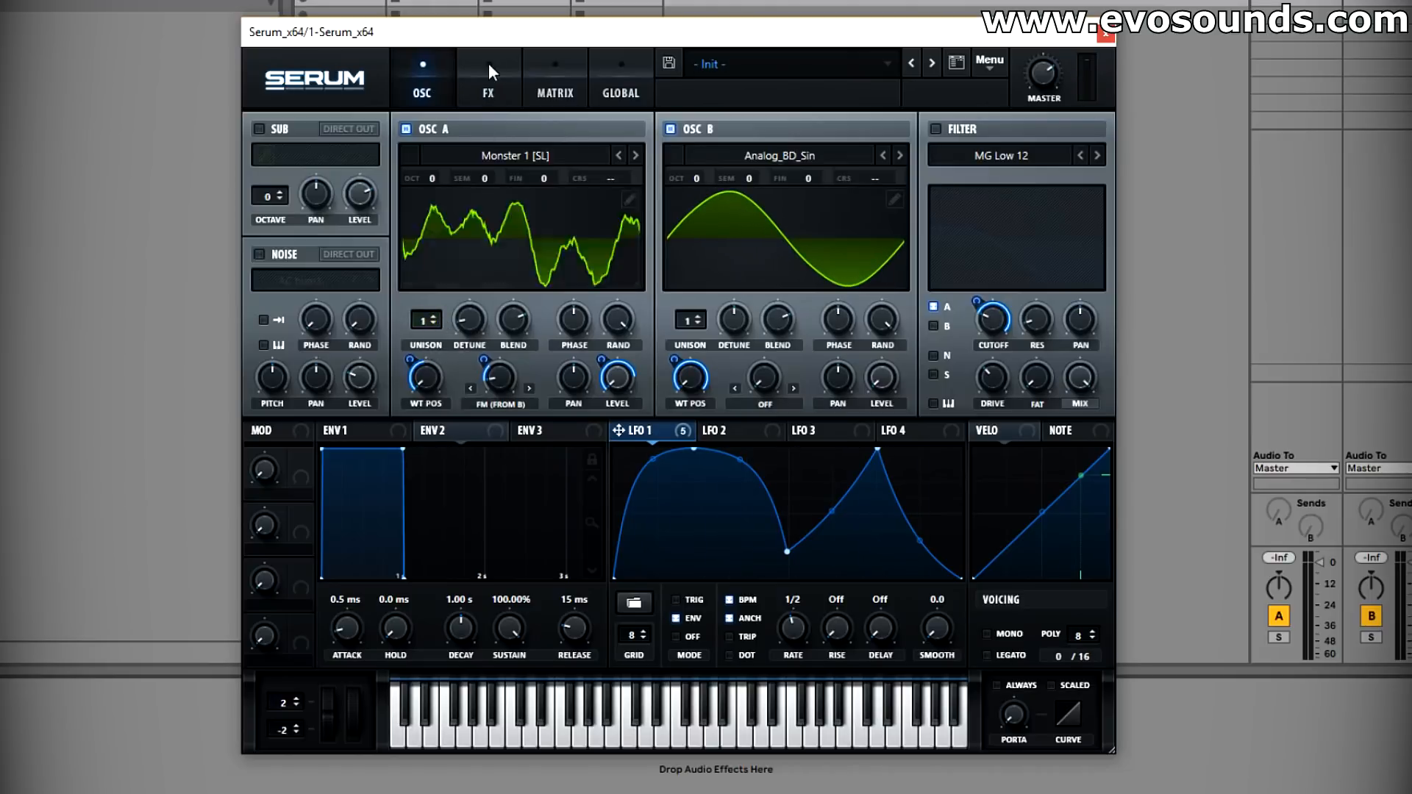
# Step: Enable Hyper/Dimension, lower the Hyper detune and mix, and modulate both with LFO 1
pyautogui.click(488, 68)
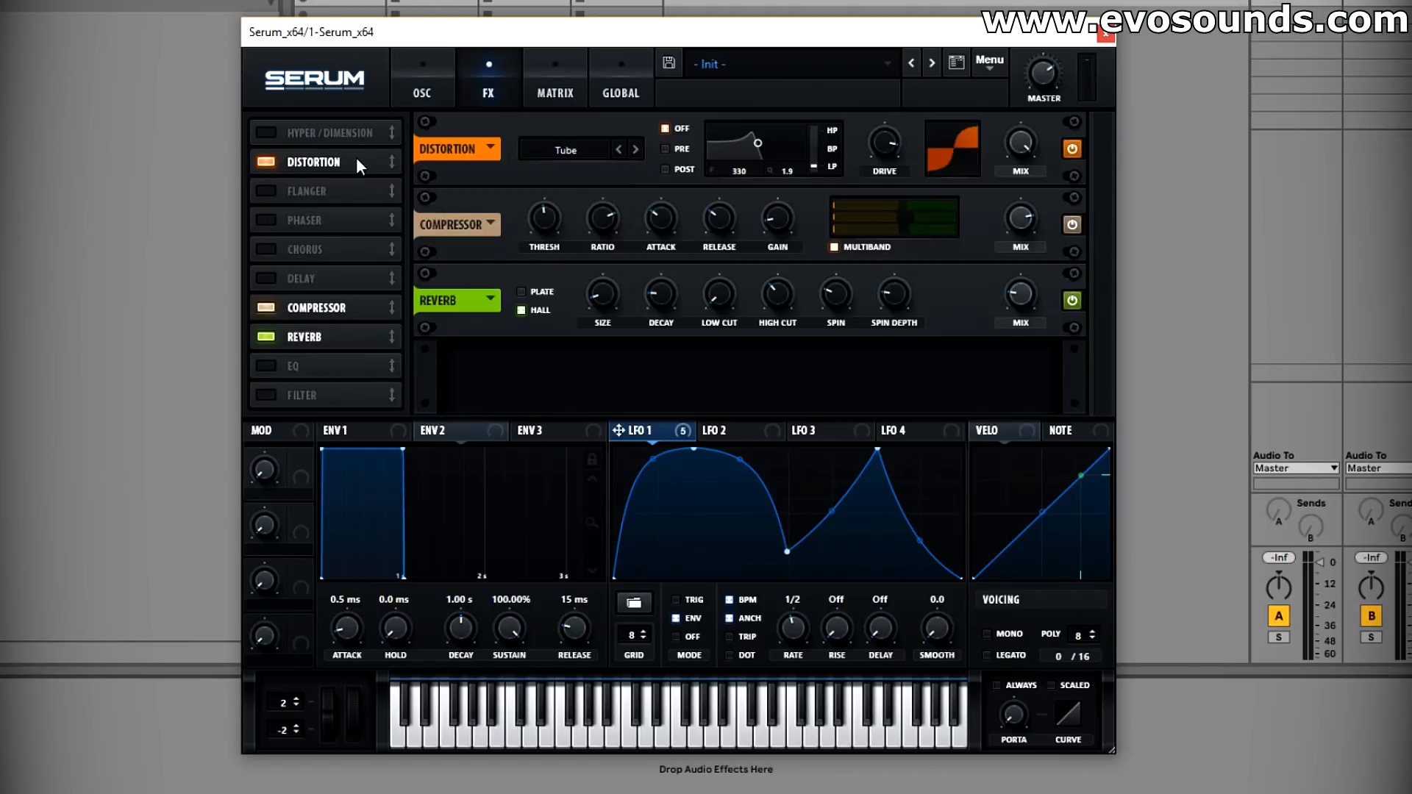
pyautogui.click(266, 132)
pyautogui.scroll(4, 778, 144)
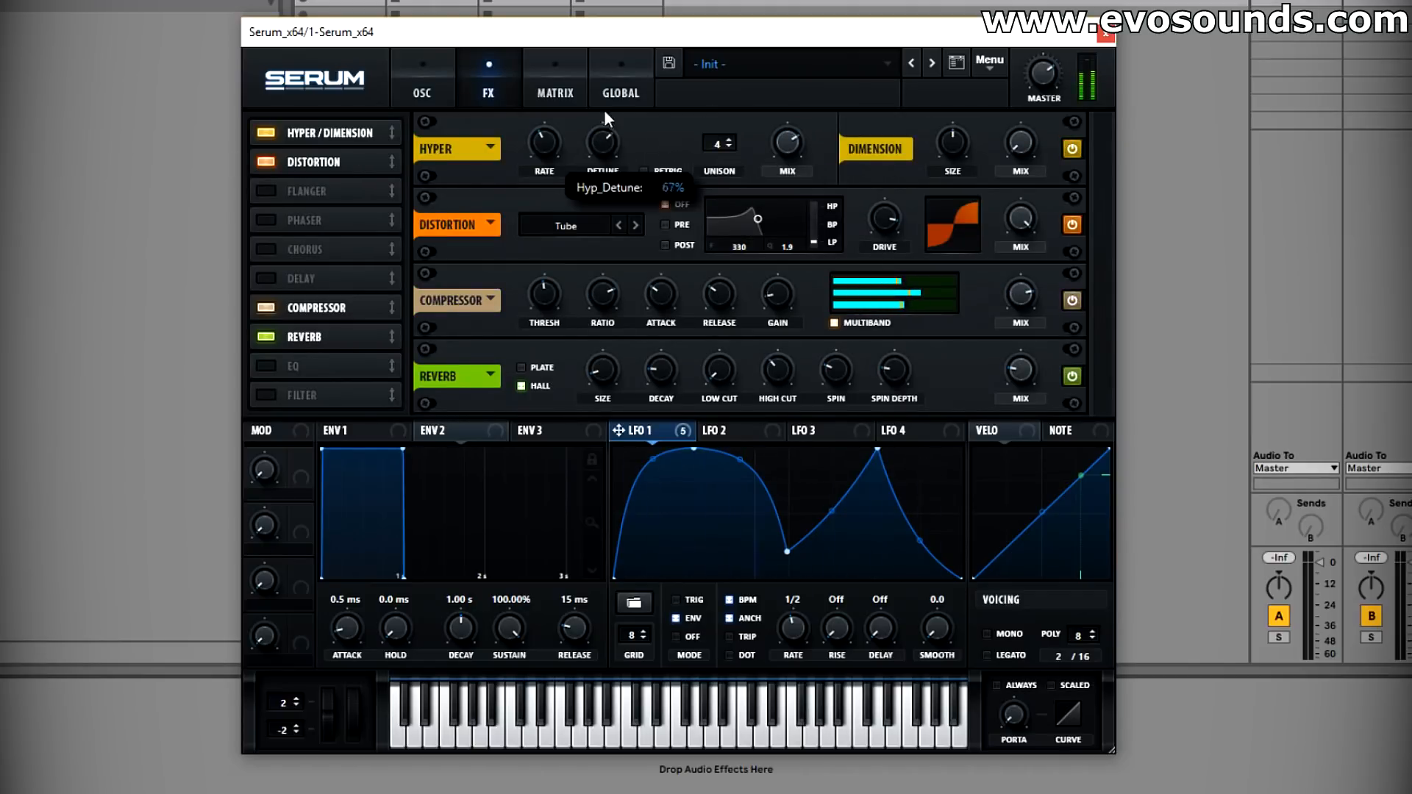
pyautogui.scroll(-2, 602, 143)
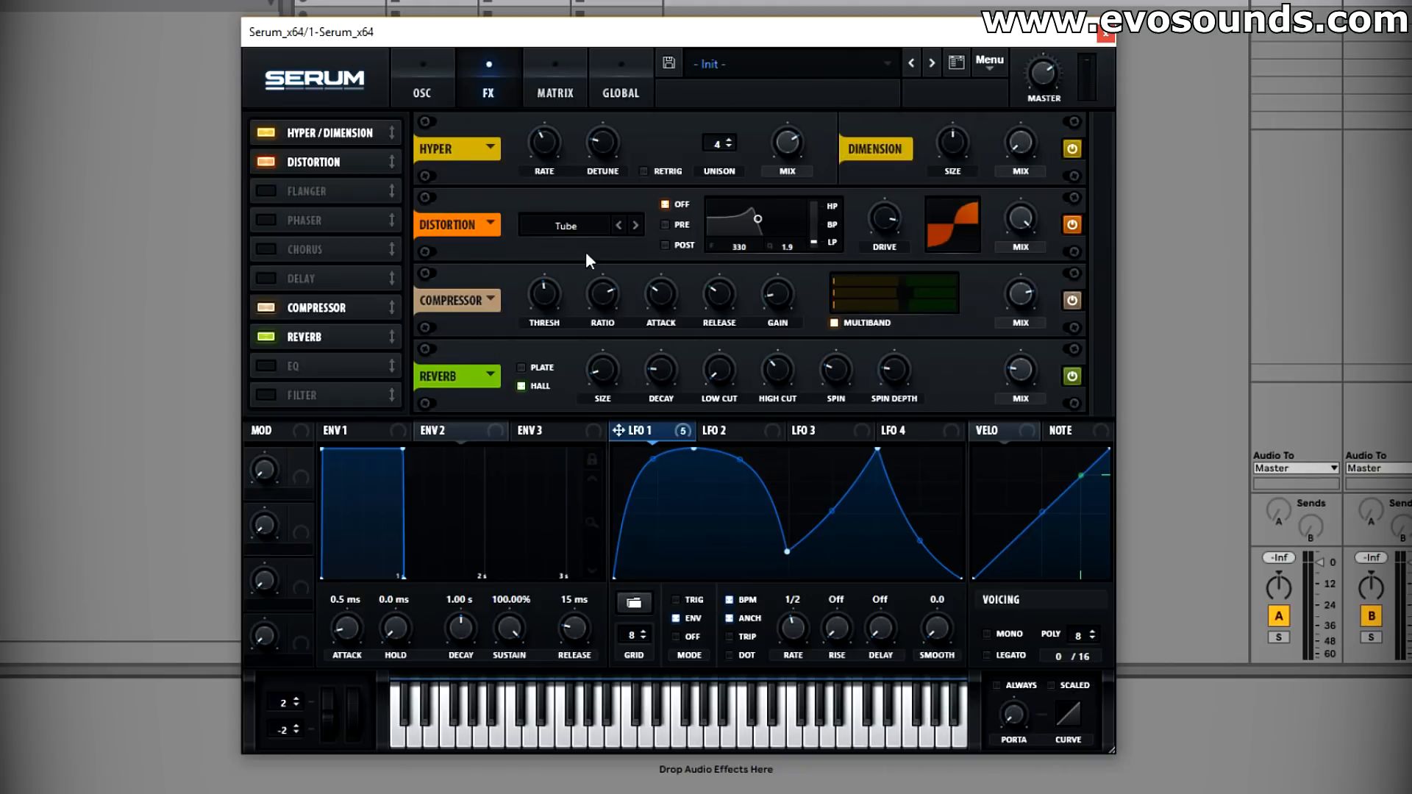
pyautogui.moveTo(787, 143); pyautogui.dragTo(722, 244)
pyautogui.moveTo(619, 431); pyautogui.dragTo(799, 147)
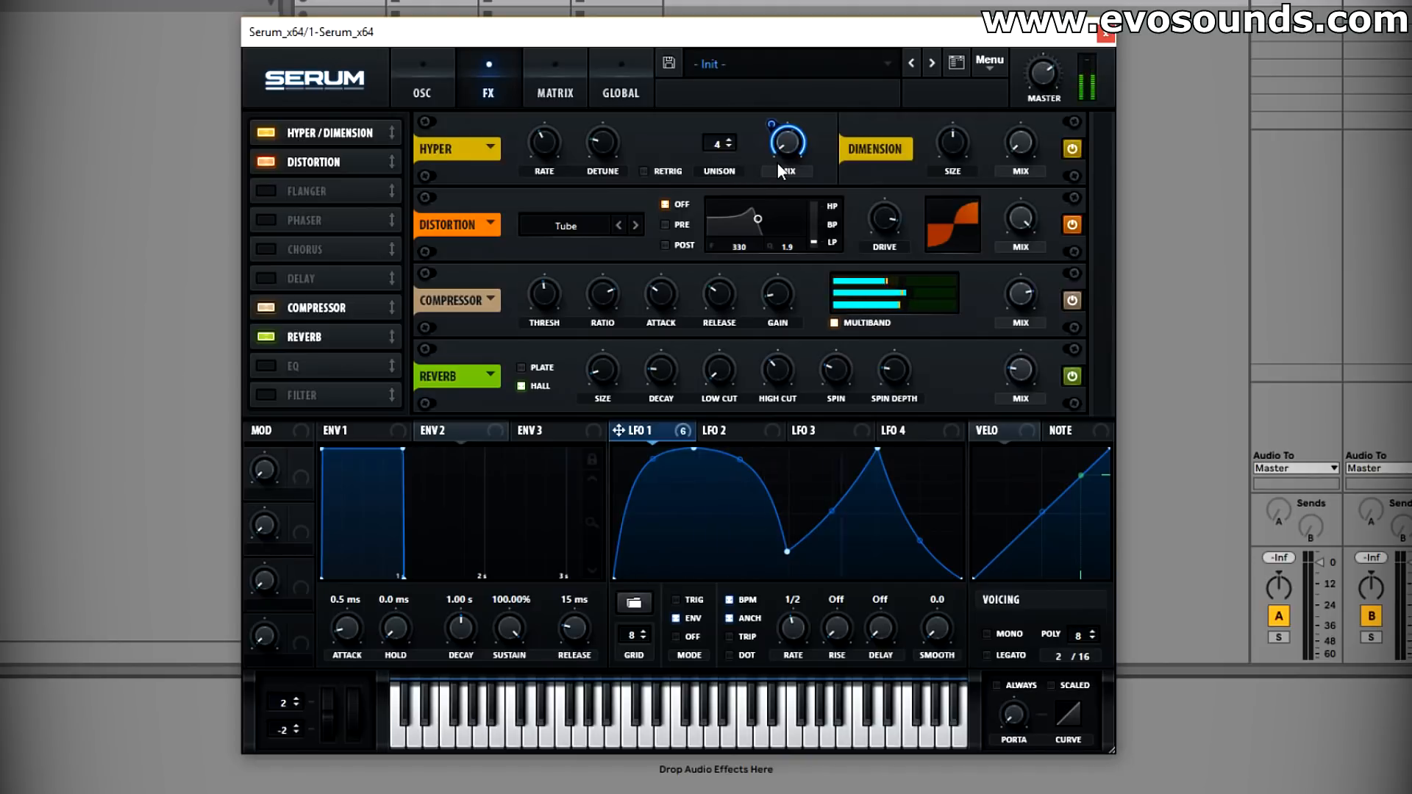
pyautogui.moveTo(591, 144); pyautogui.dragTo(592, 147)
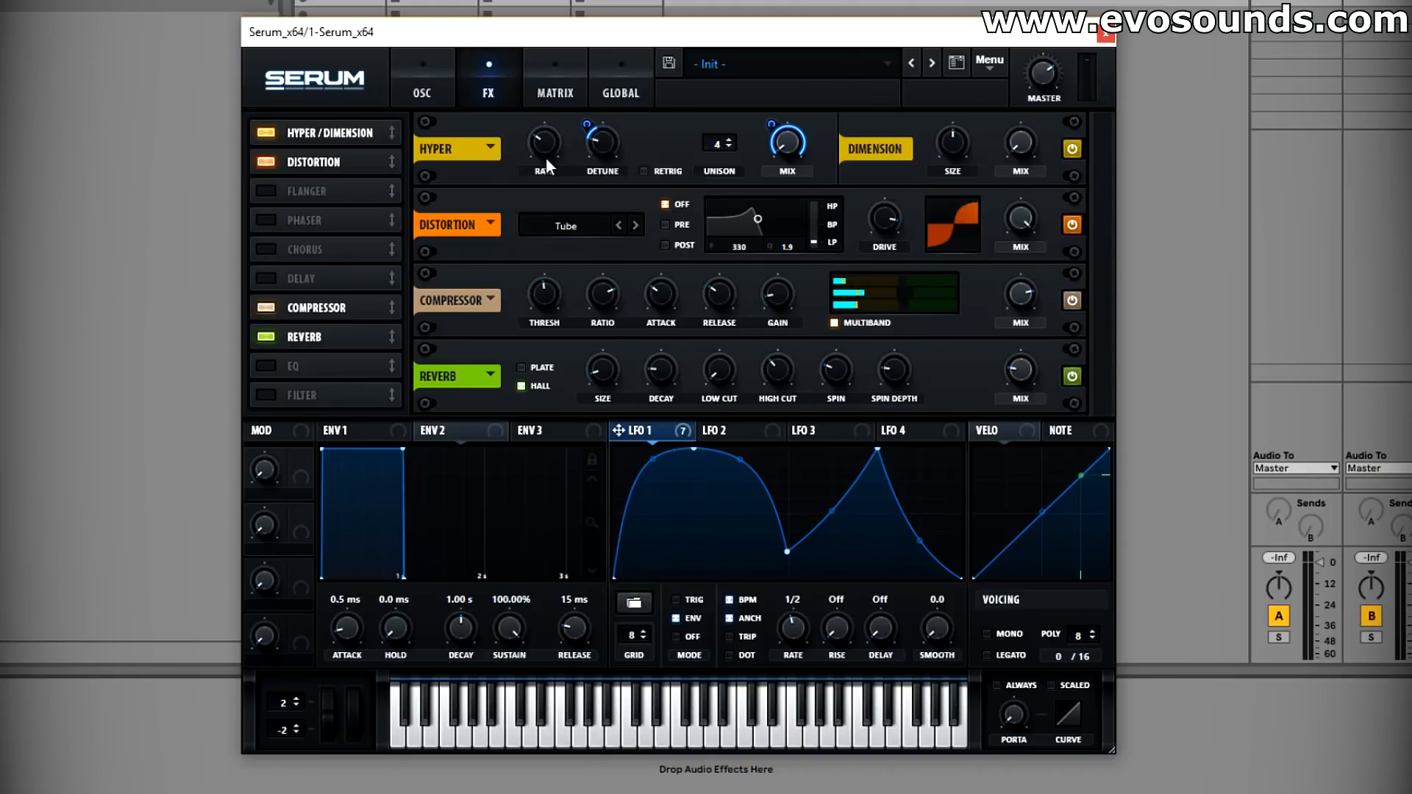
# Step: Enable the EQ, make the low band a boosted peak, adjust its Q, and modulate its frequency with LFO 1
pyautogui.click(269, 366)
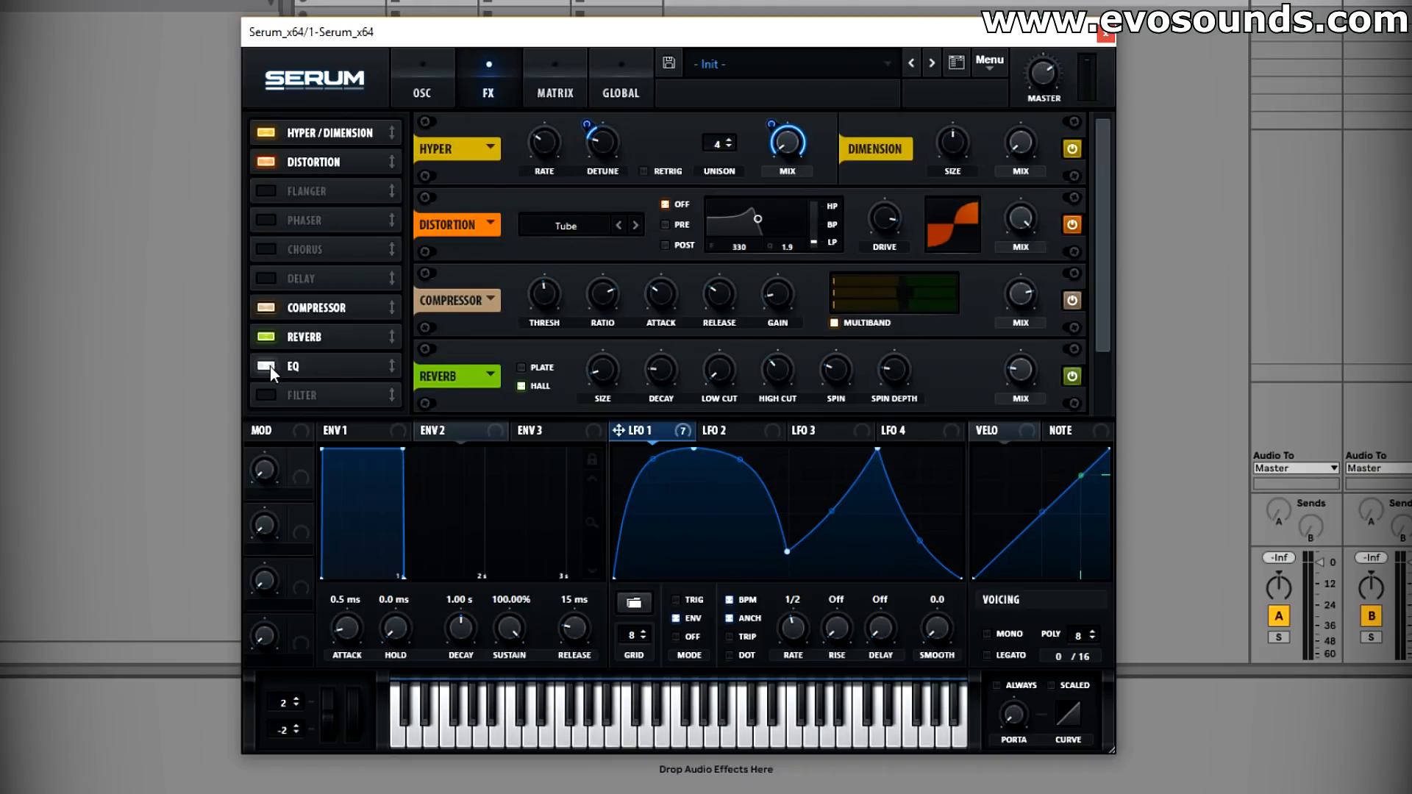
pyautogui.click(693, 376)
pyautogui.moveTo(543, 383)
pyautogui.mouseDown()
pyautogui.moveTo(568, 341)
pyautogui.moveTo(554, 364)
pyautogui.moveTo(566, 393)
pyautogui.moveTo(544, 364)
pyautogui.mouseUp()
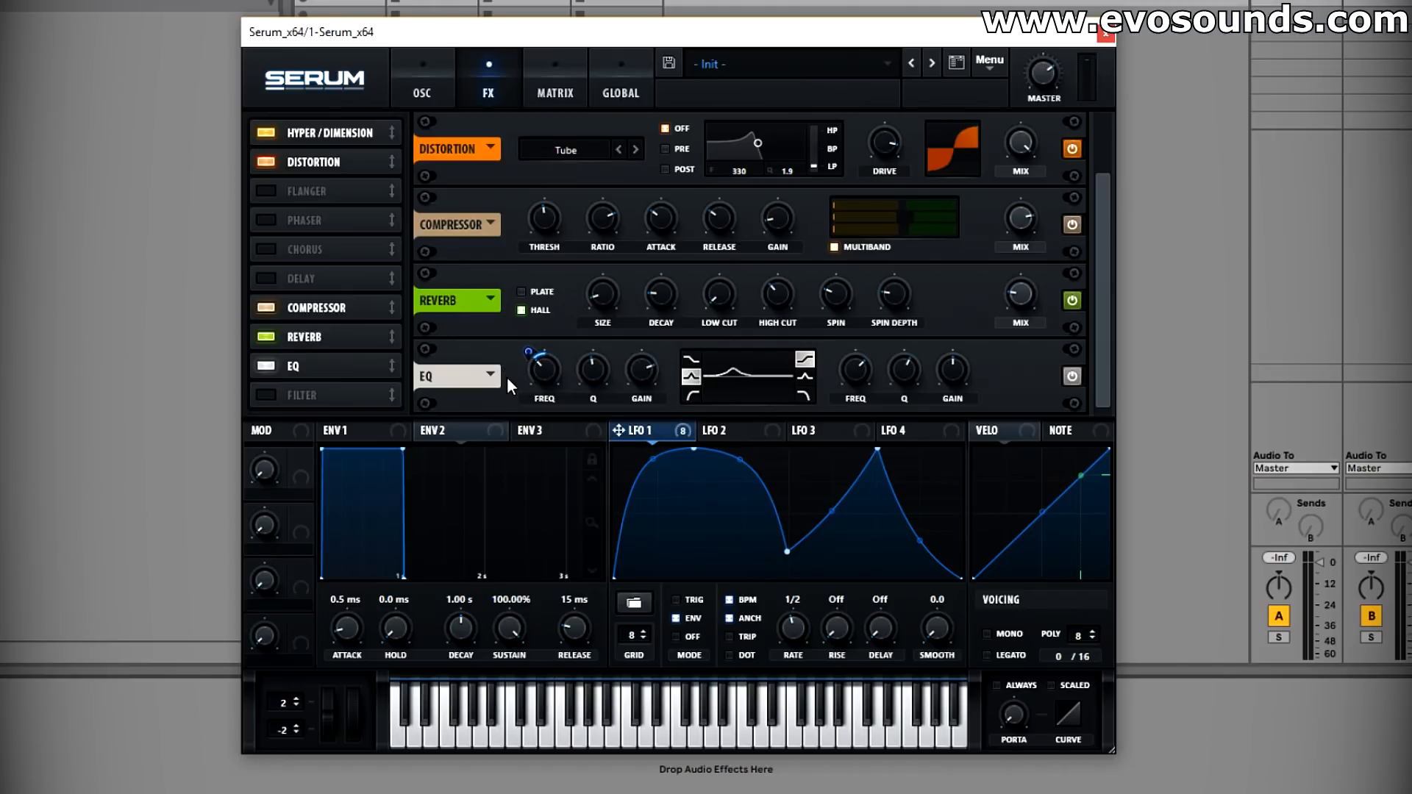
pyautogui.moveTo(539, 367); pyautogui.dragTo(589, 370)
pyautogui.rightClick(589, 373)
# Step: Boost the EQ's high band, set its type to Peak, and modulate its frequency with LFO 1
pyautogui.moveTo(938, 386); pyautogui.dragTo(946, 374)
pyautogui.click(805, 376)
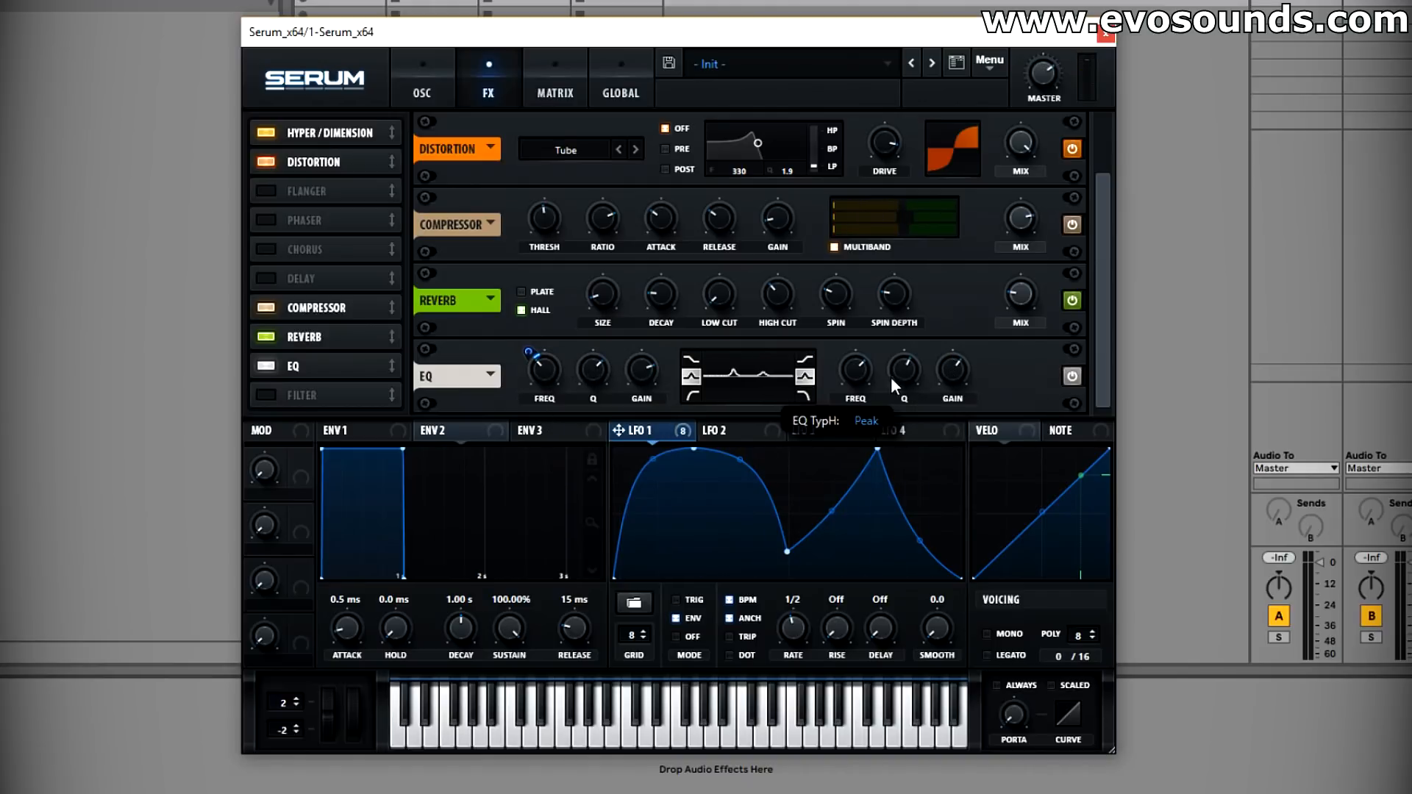
pyautogui.moveTo(872, 376); pyautogui.dragTo(691, 454)
pyautogui.moveTo(876, 376); pyautogui.dragTo(859, 369)
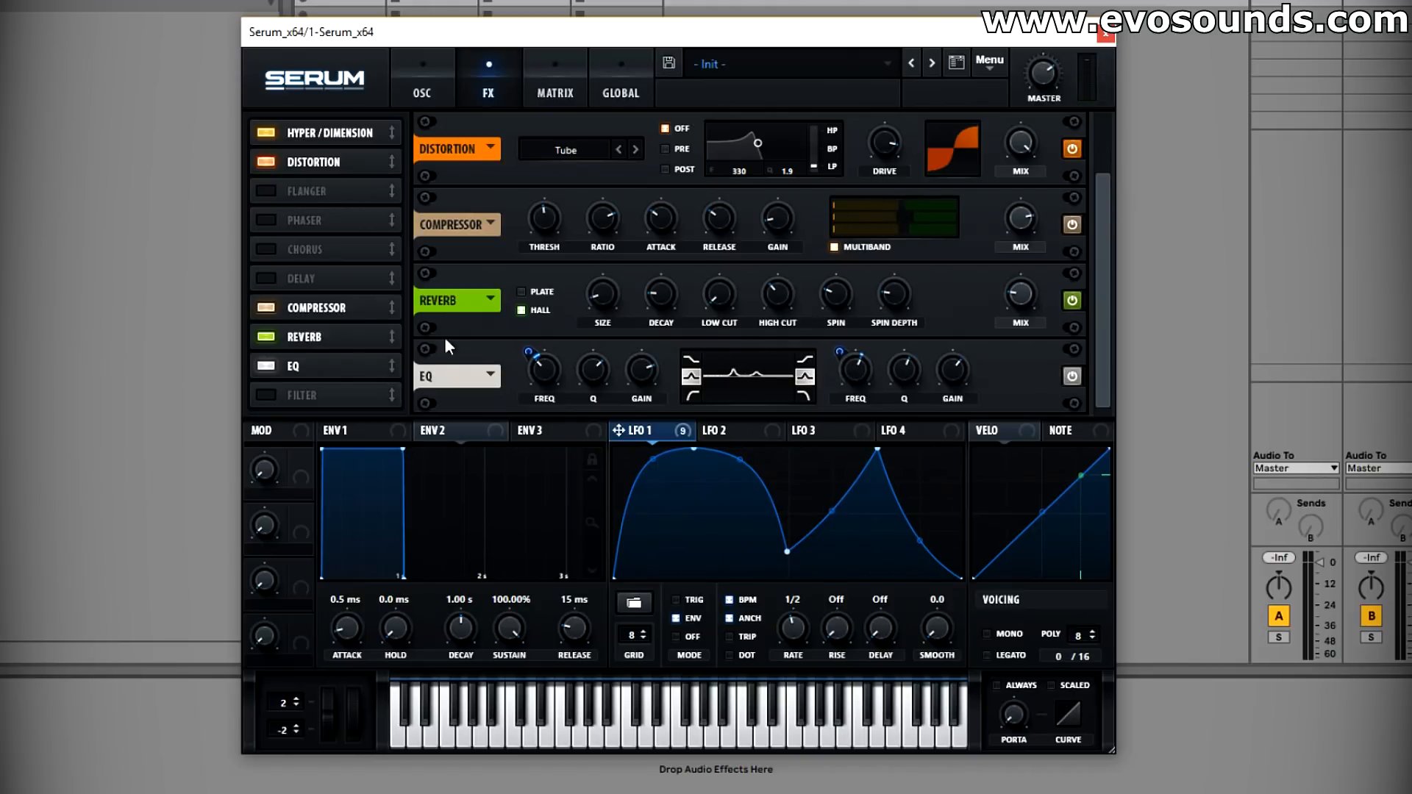
# Step: Enable the delay, move it after the EQ, and set unsynced times of 1.11 ms left and 7.98 ms right
pyautogui.click(283, 277)
pyautogui.moveTo(303, 277); pyautogui.dragTo(324, 373)
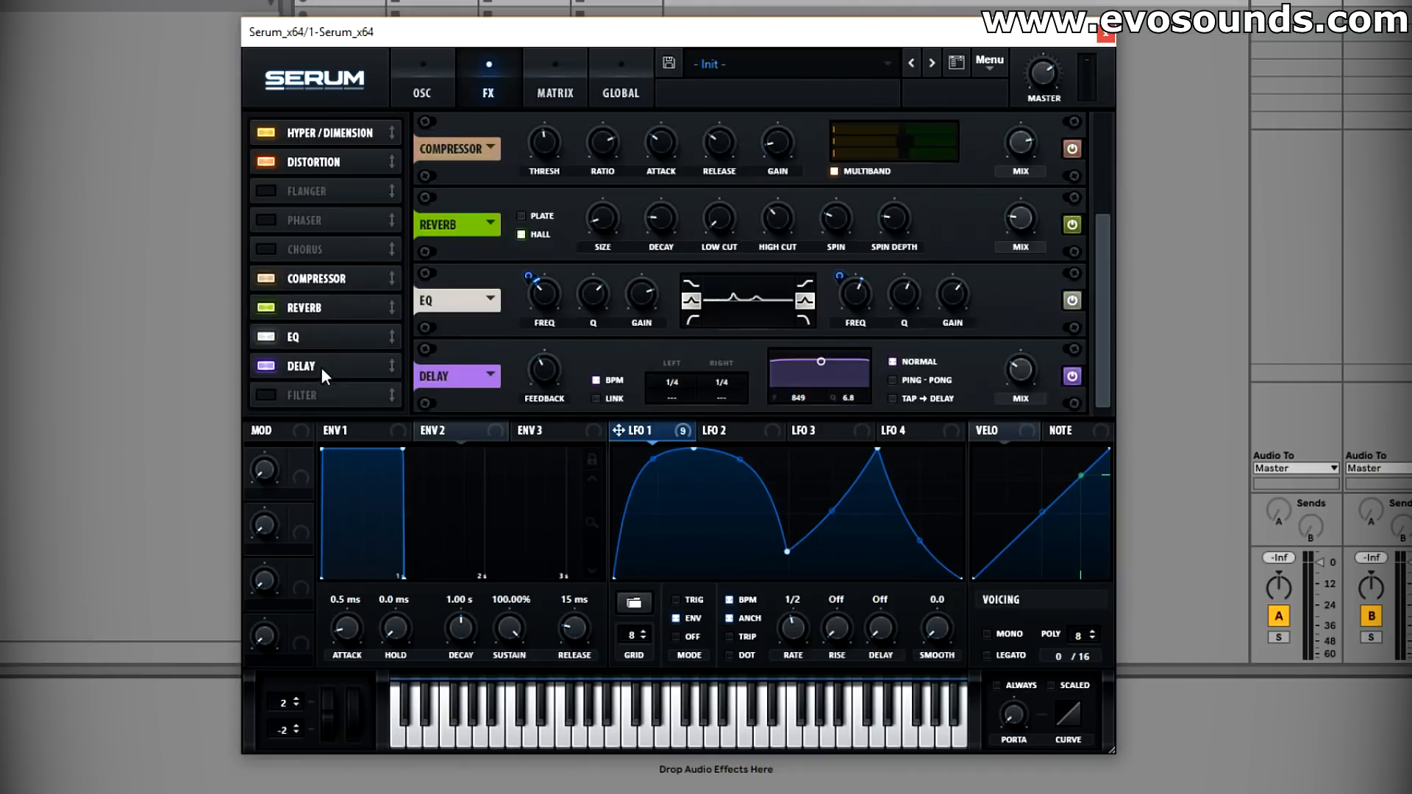
pyautogui.click(620, 383)
pyautogui.moveTo(668, 406); pyautogui.dragTo(685, 431)
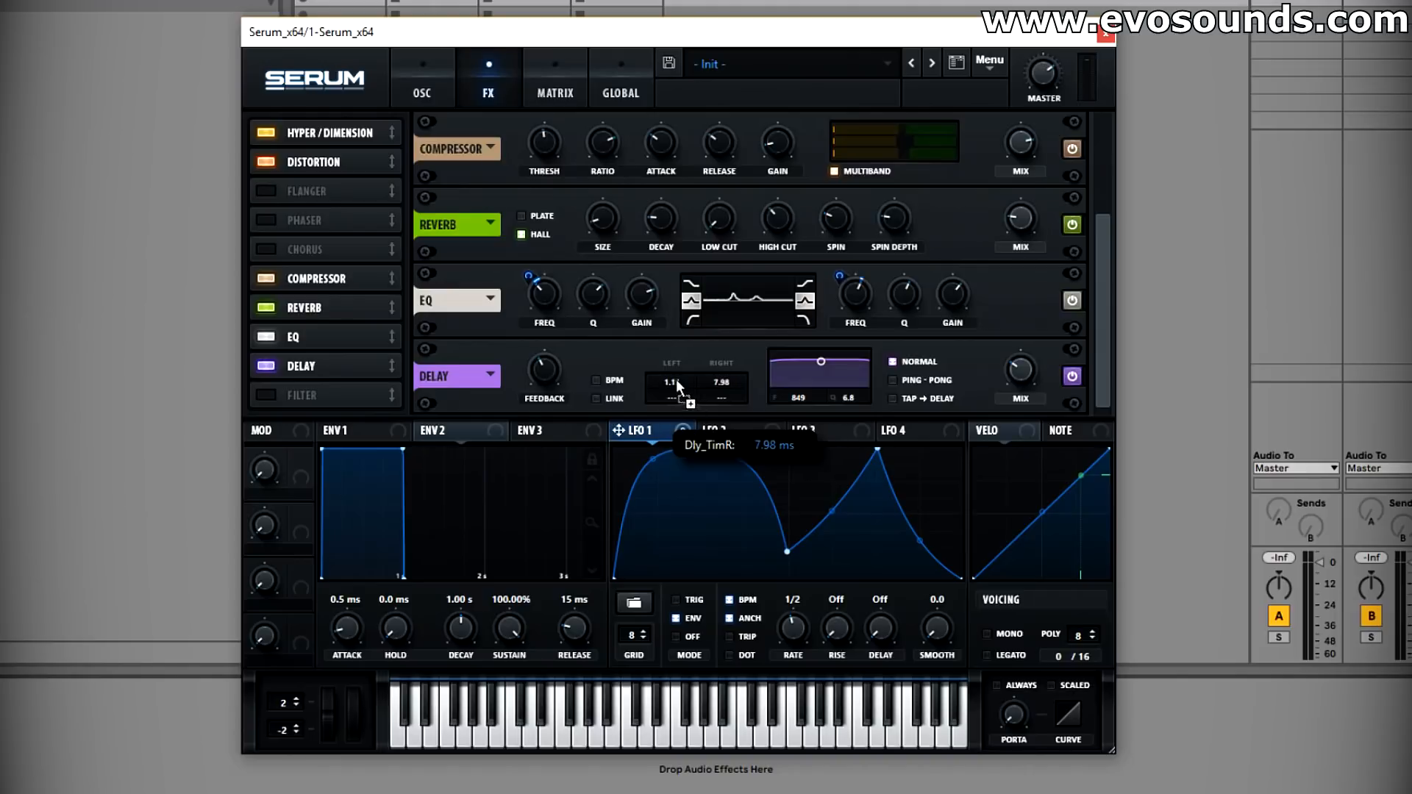
# Step: Modulate the delay's mix with LFO 1 and switch the delay off and on again to compare
pyautogui.moveTo(1004, 382); pyautogui.dragTo(1005, 374)
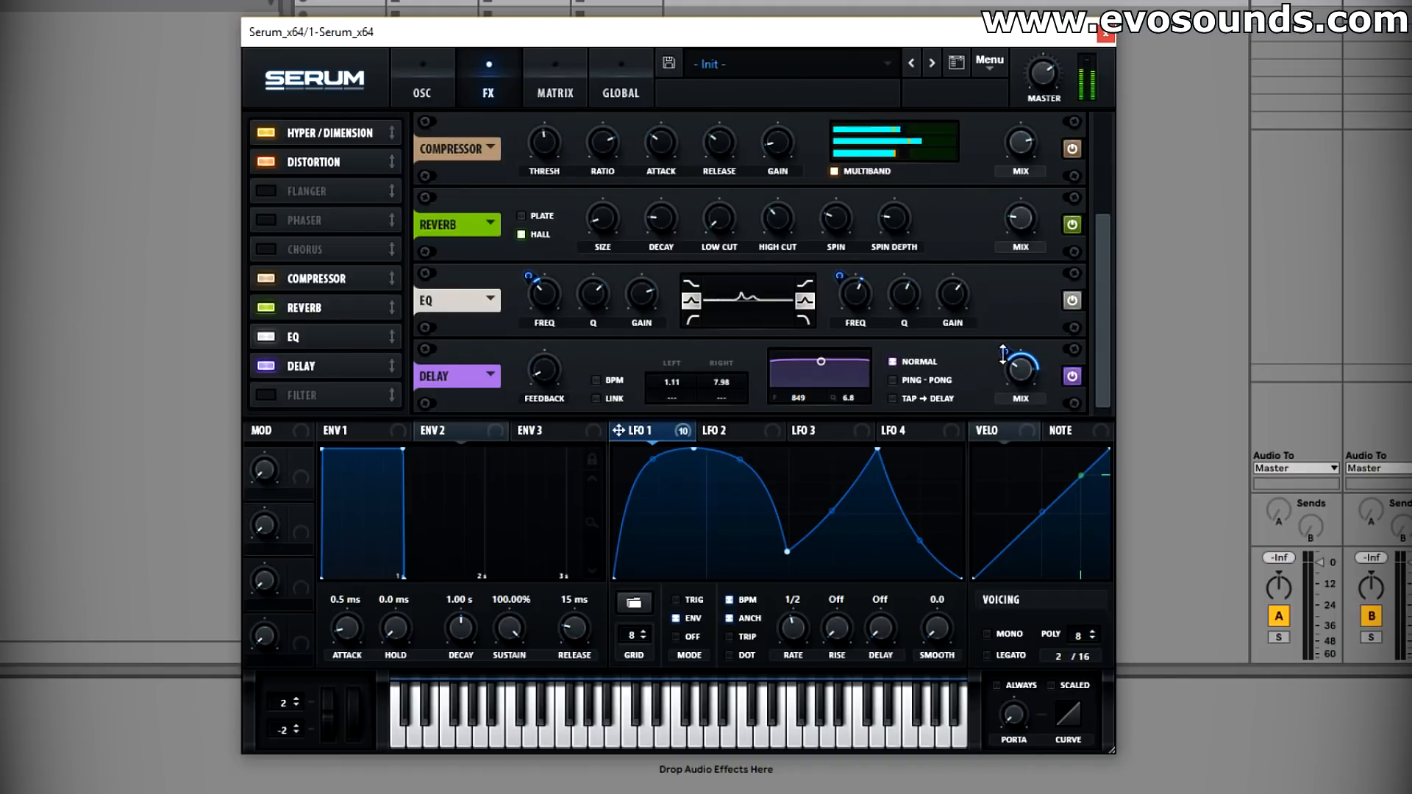
pyautogui.click(266, 366)
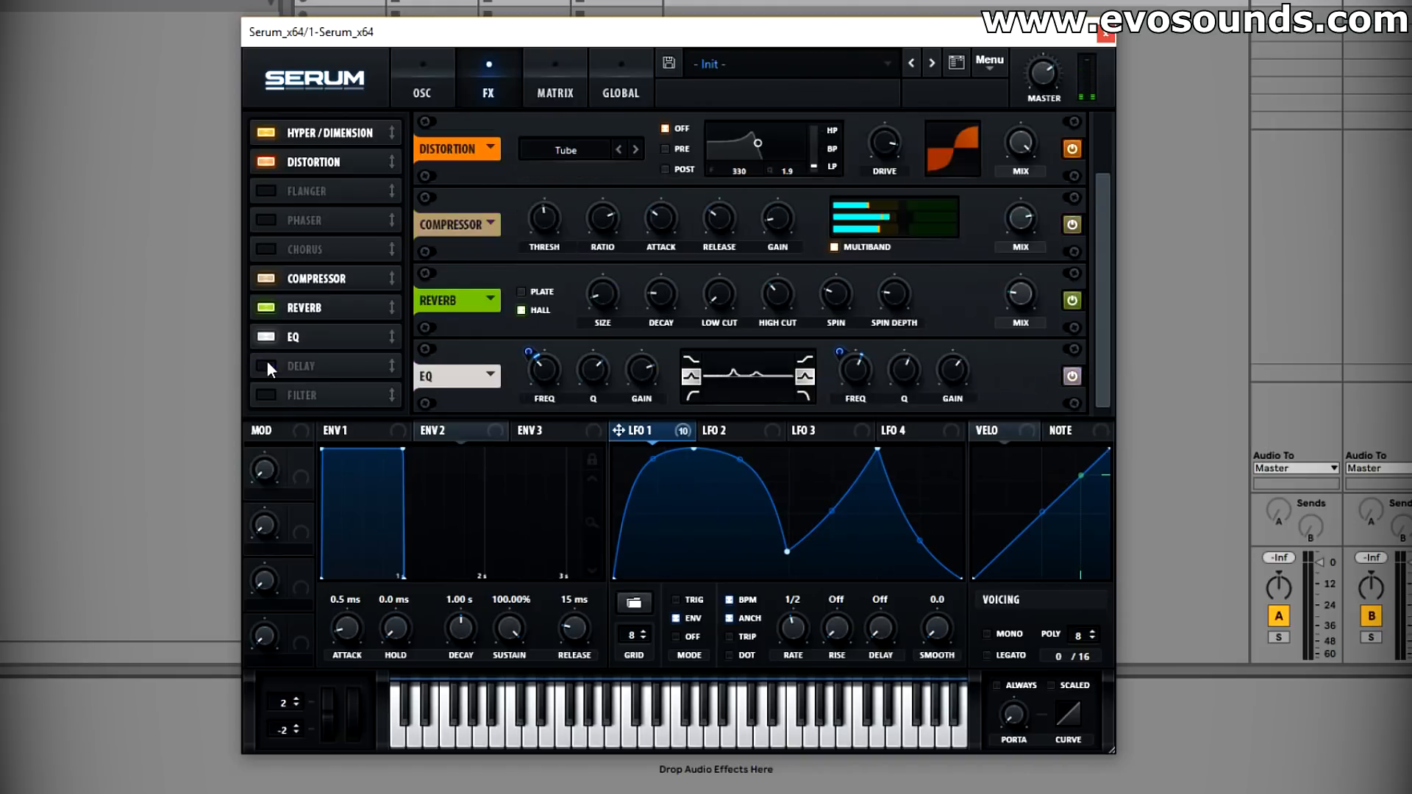
pyautogui.click(266, 366)
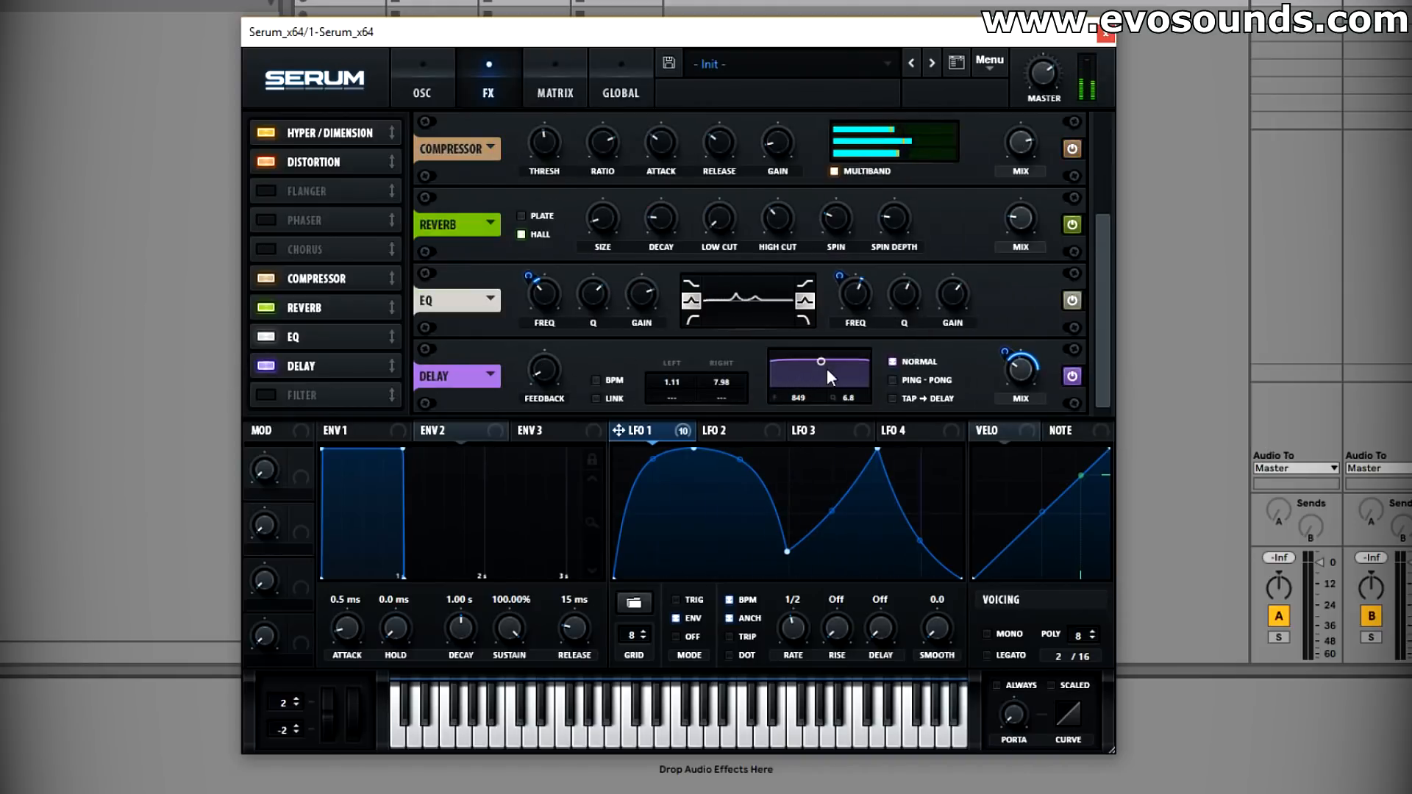
# Step: Set the delay times to 1.08 ms left and 1.36 ms right, and modulate both with LFO 1
pyautogui.moveTo(731, 382); pyautogui.dragTo(615, 430)
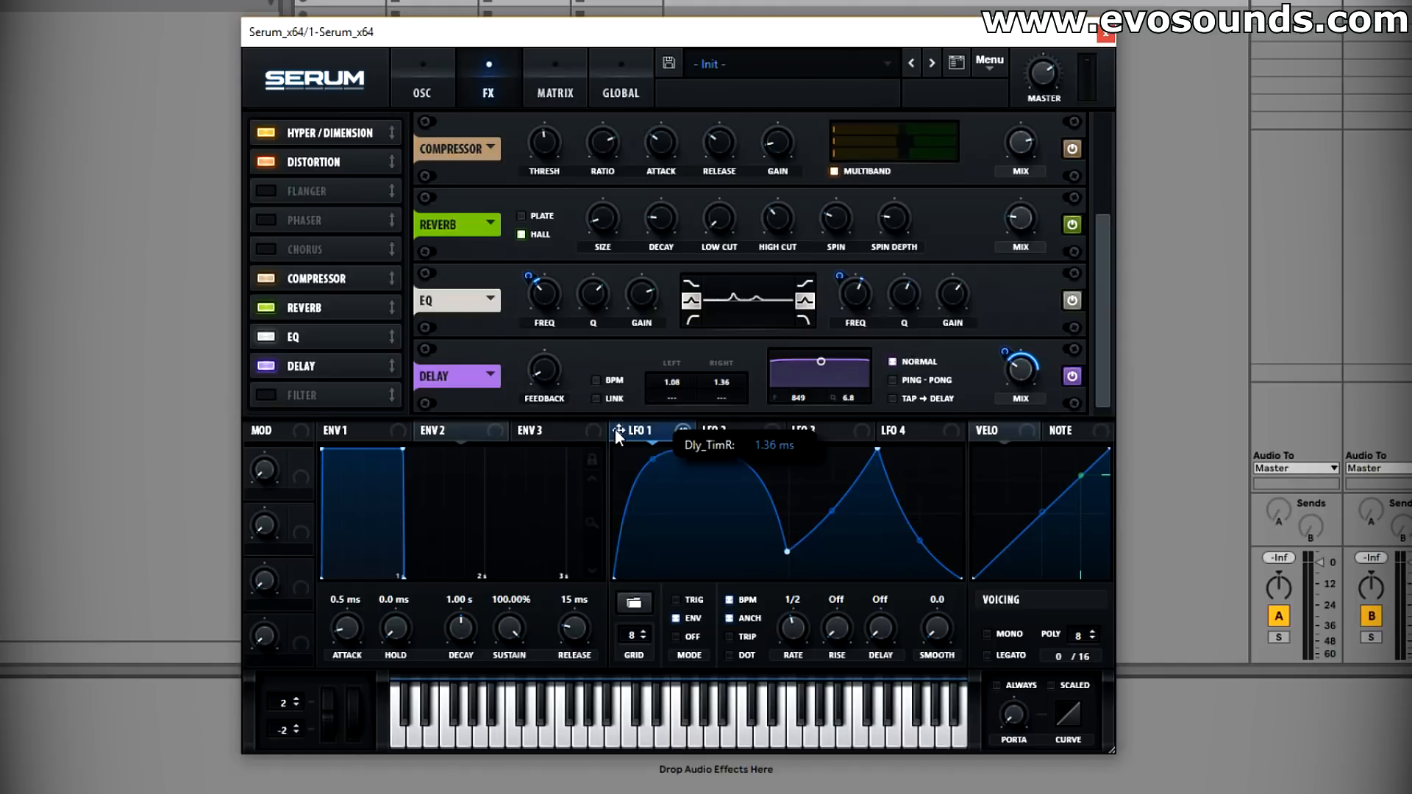
pyautogui.moveTo(670, 390); pyautogui.dragTo(685, 388)
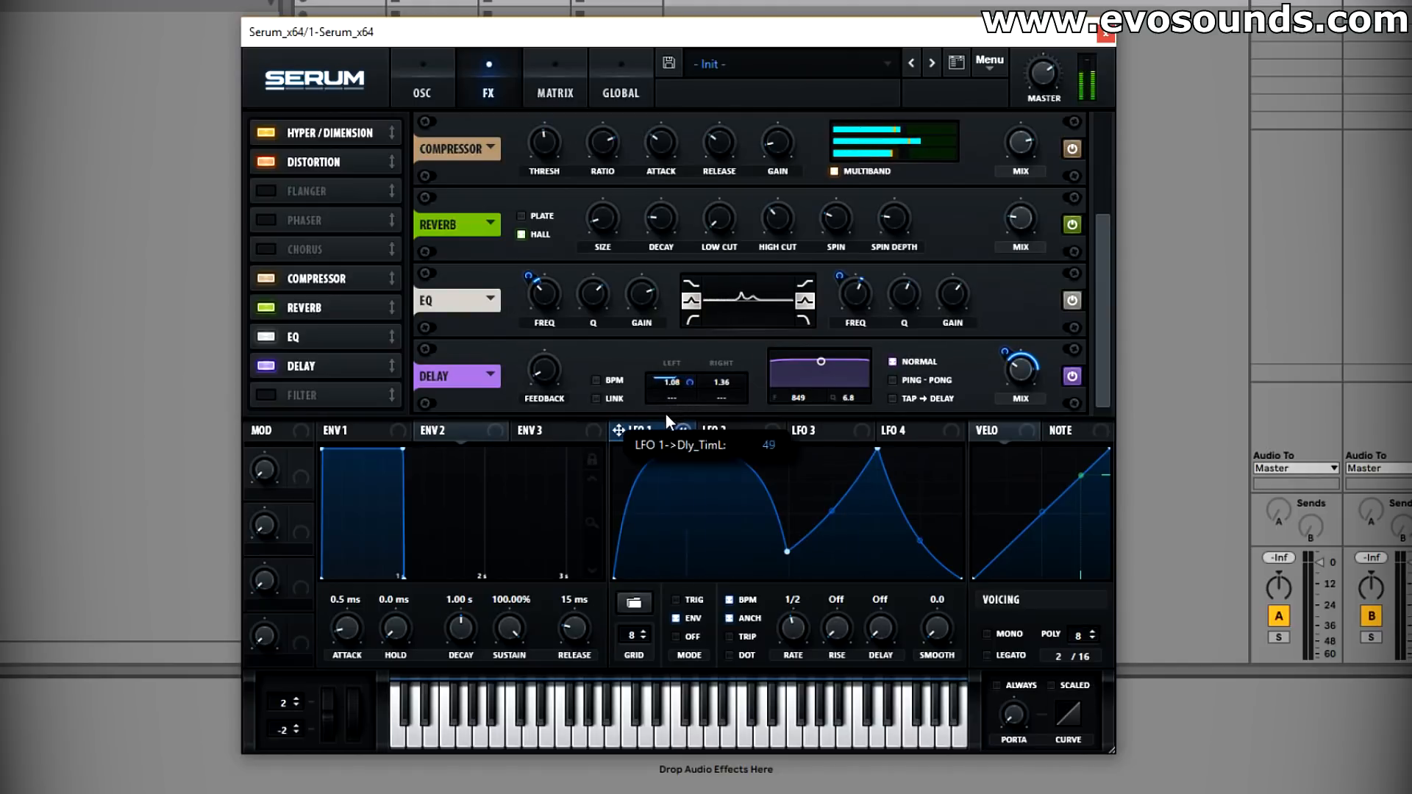
pyautogui.moveTo(653, 431); pyautogui.dragTo(727, 382)
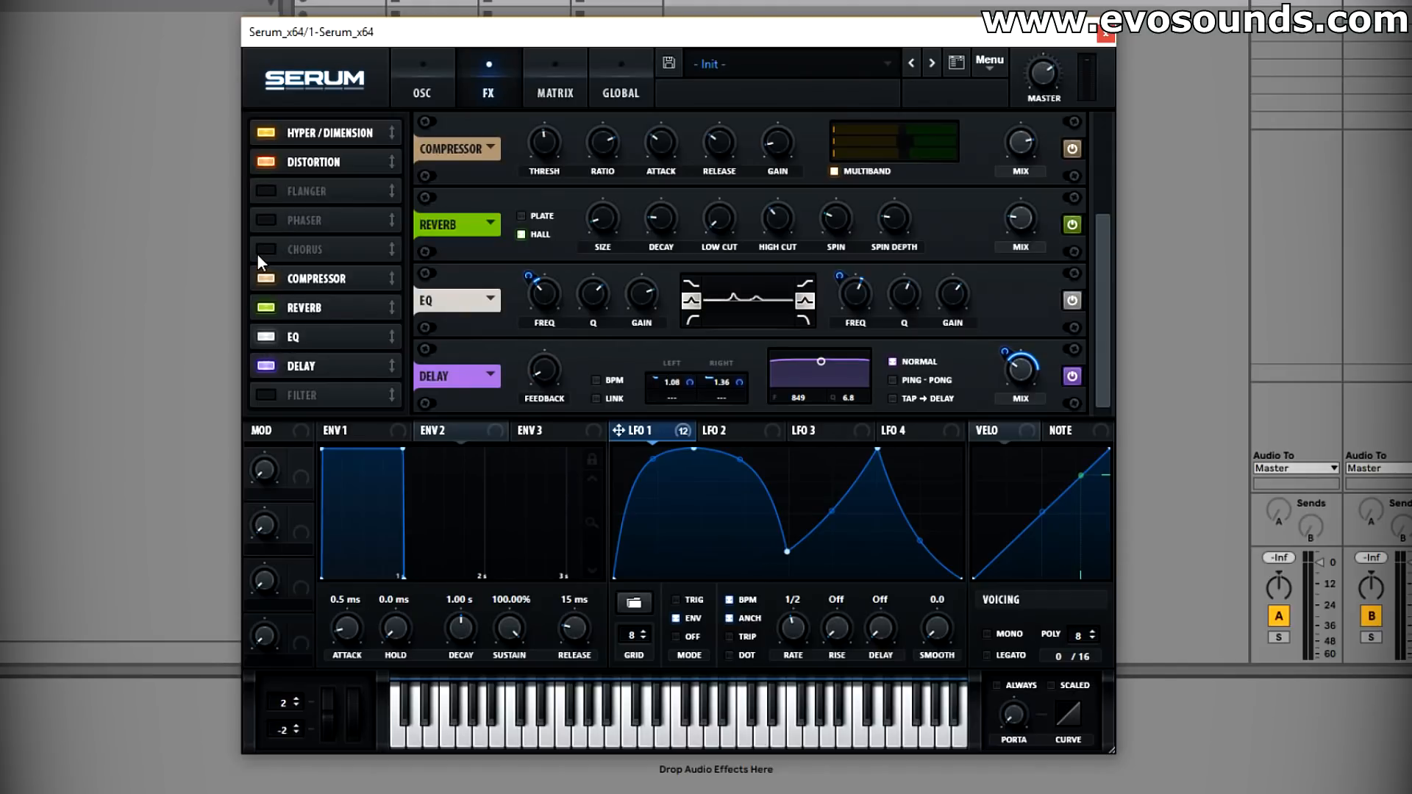
# Step: Try the phaser between distortion and compressor, with its rate turned down and its depth at 0%
pyautogui.click(268, 218)
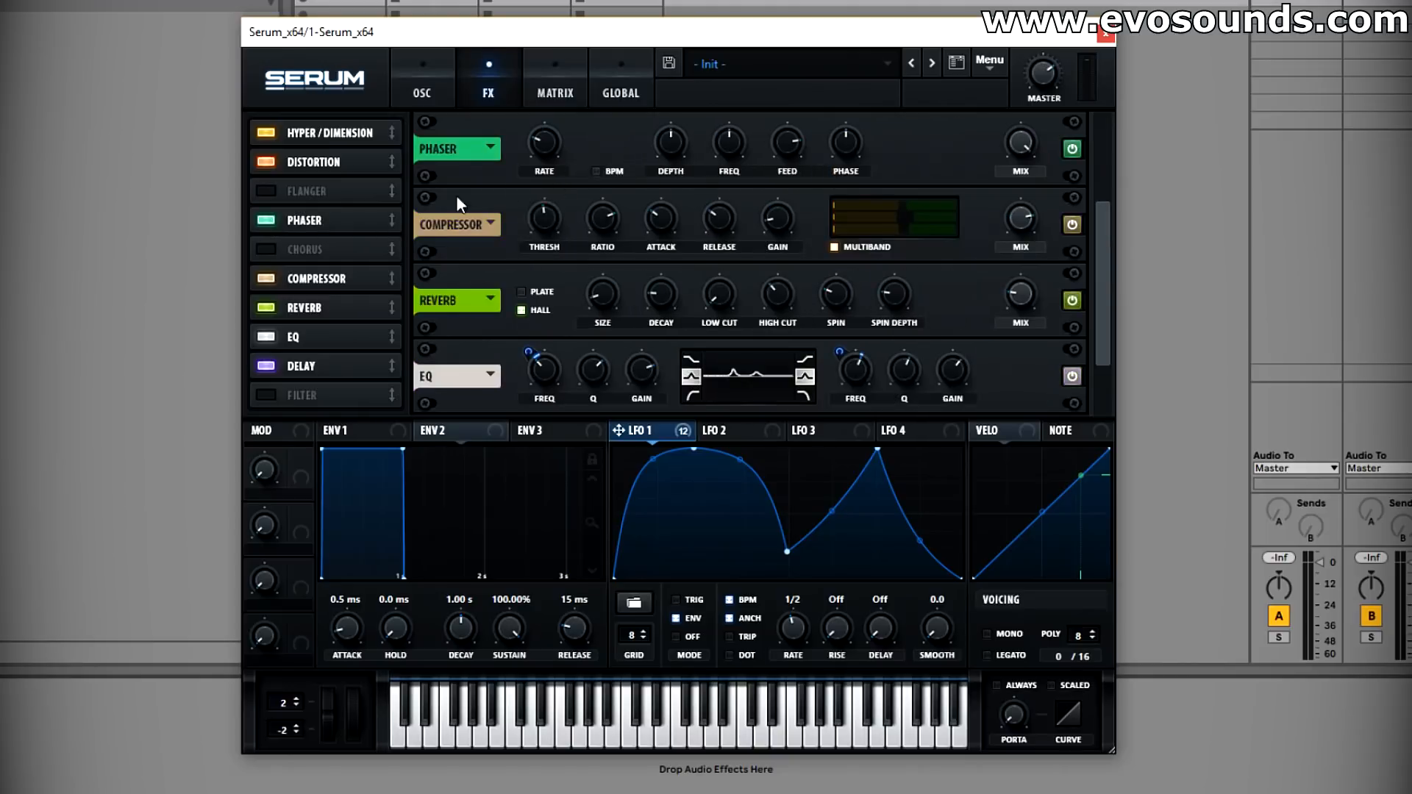
pyautogui.scroll(2, 1110, 237)
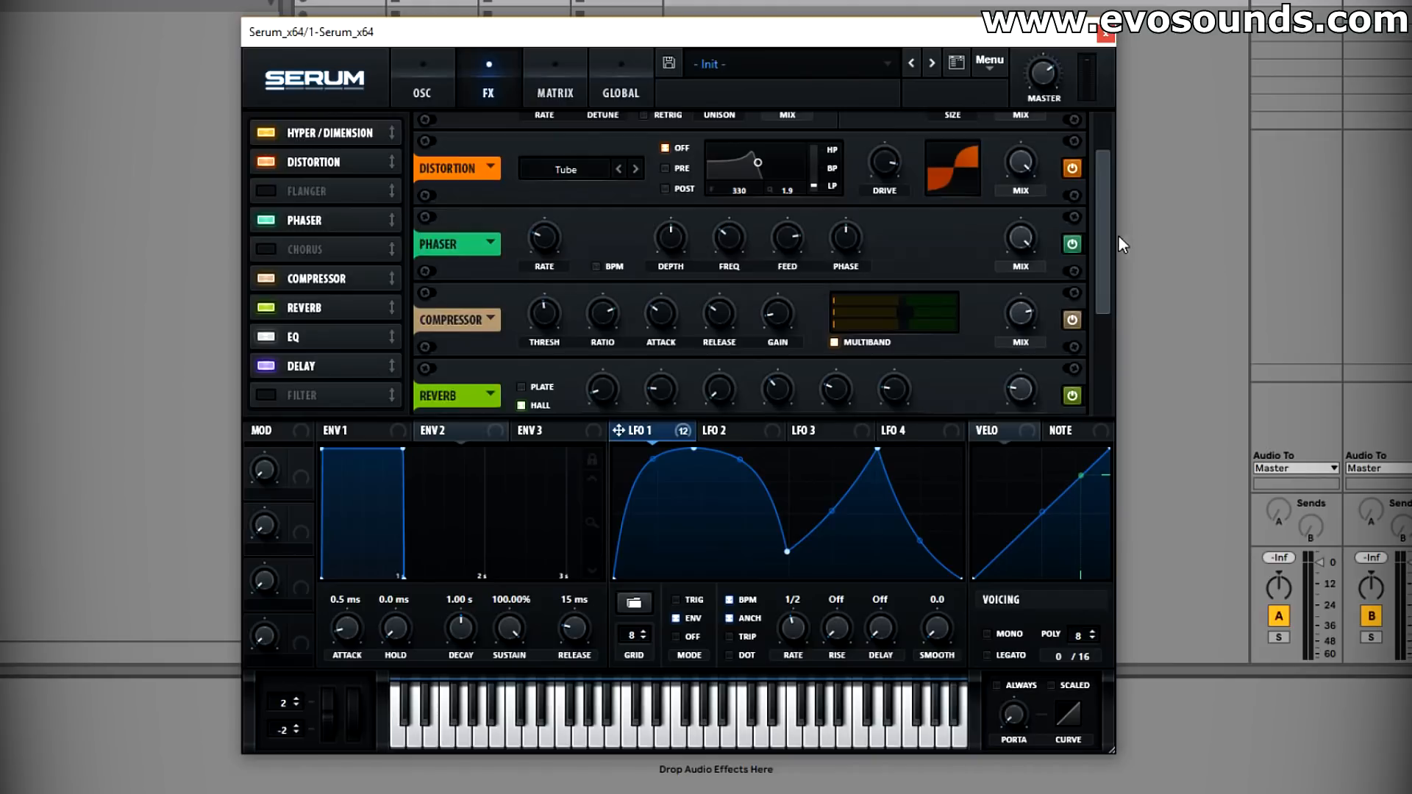
pyautogui.scroll(-3, 1114, 360)
pyautogui.scroll(3, 1088, 328)
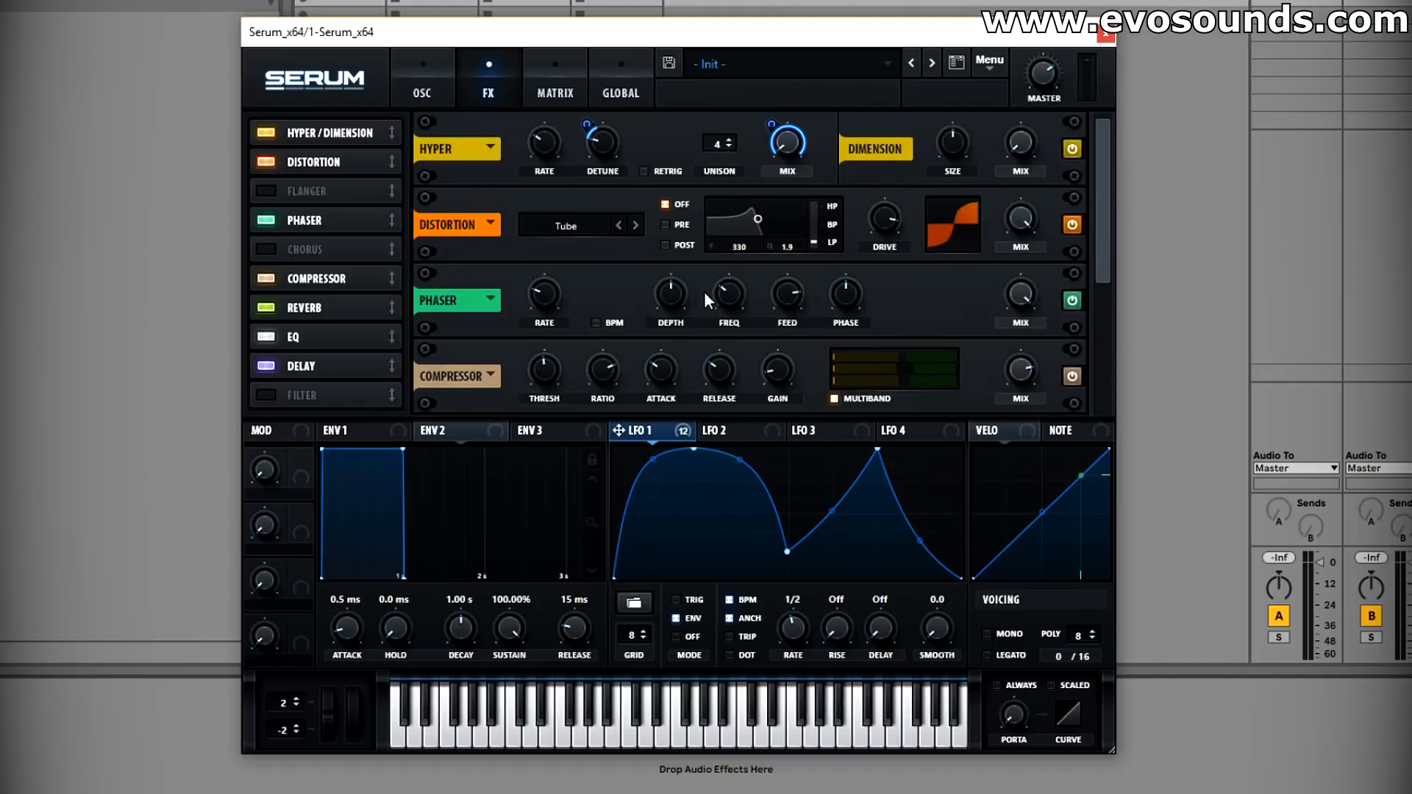
pyautogui.scroll(-3, 1079, 383)
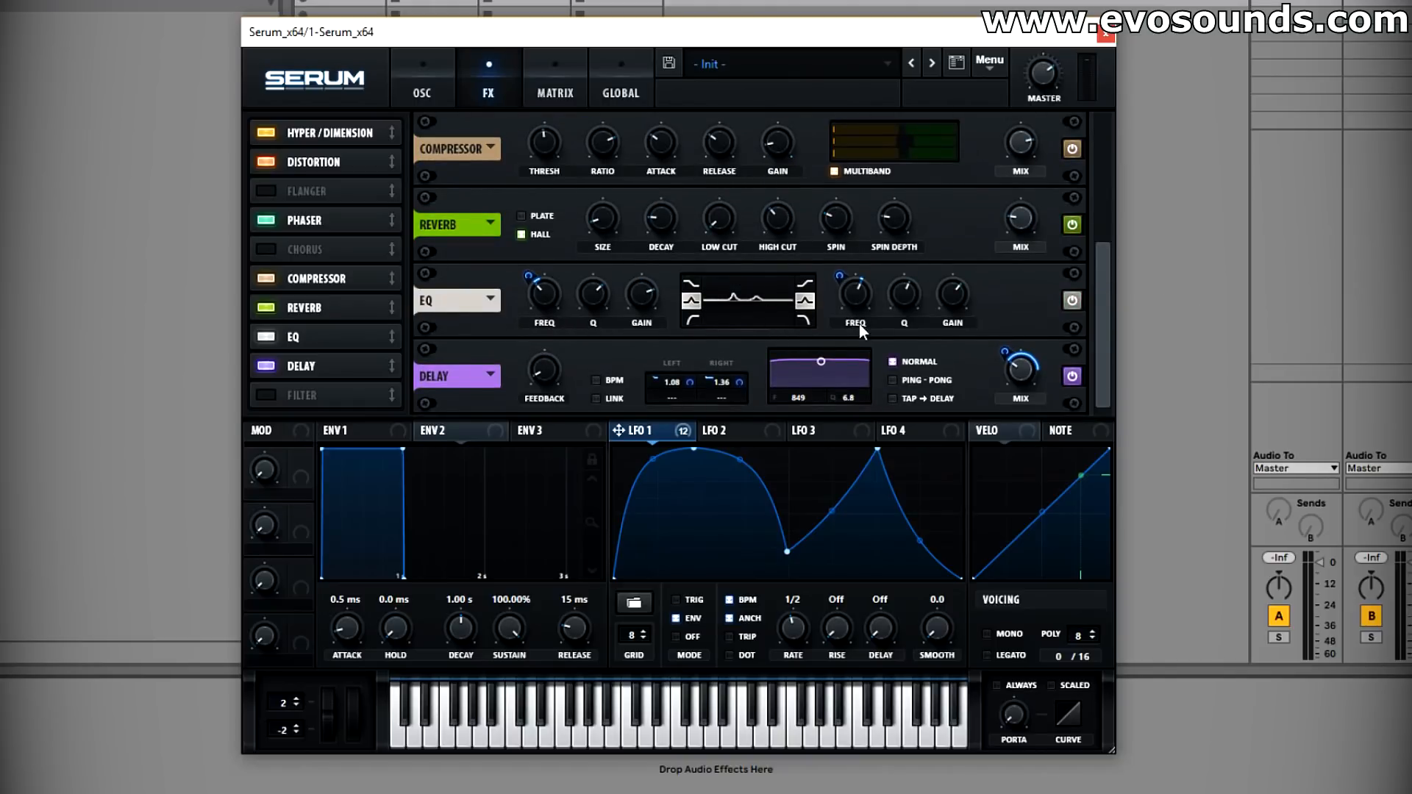
pyautogui.scroll(3, 859, 324)
pyautogui.moveTo(544, 294); pyautogui.dragTo(504, 378)
pyautogui.moveTo(661, 309); pyautogui.dragTo(637, 351)
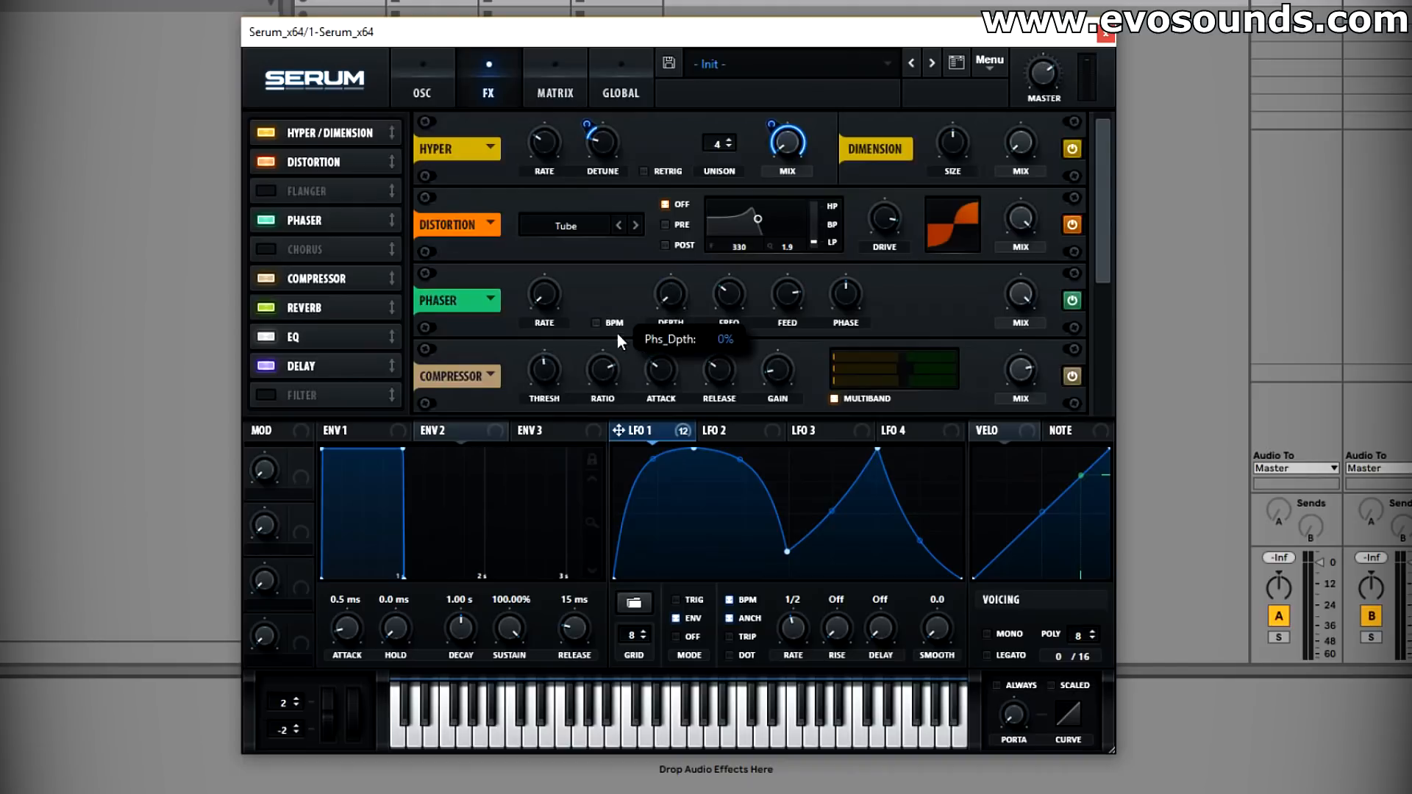
# Step: Try LFO 1 modulation on the phaser's frequency with a depth of 39%, and disable the phaser again
pyautogui.moveTo(722, 294); pyautogui.dragTo(679, 365)
pyautogui.moveTo(731, 277); pyautogui.dragTo(728, 293)
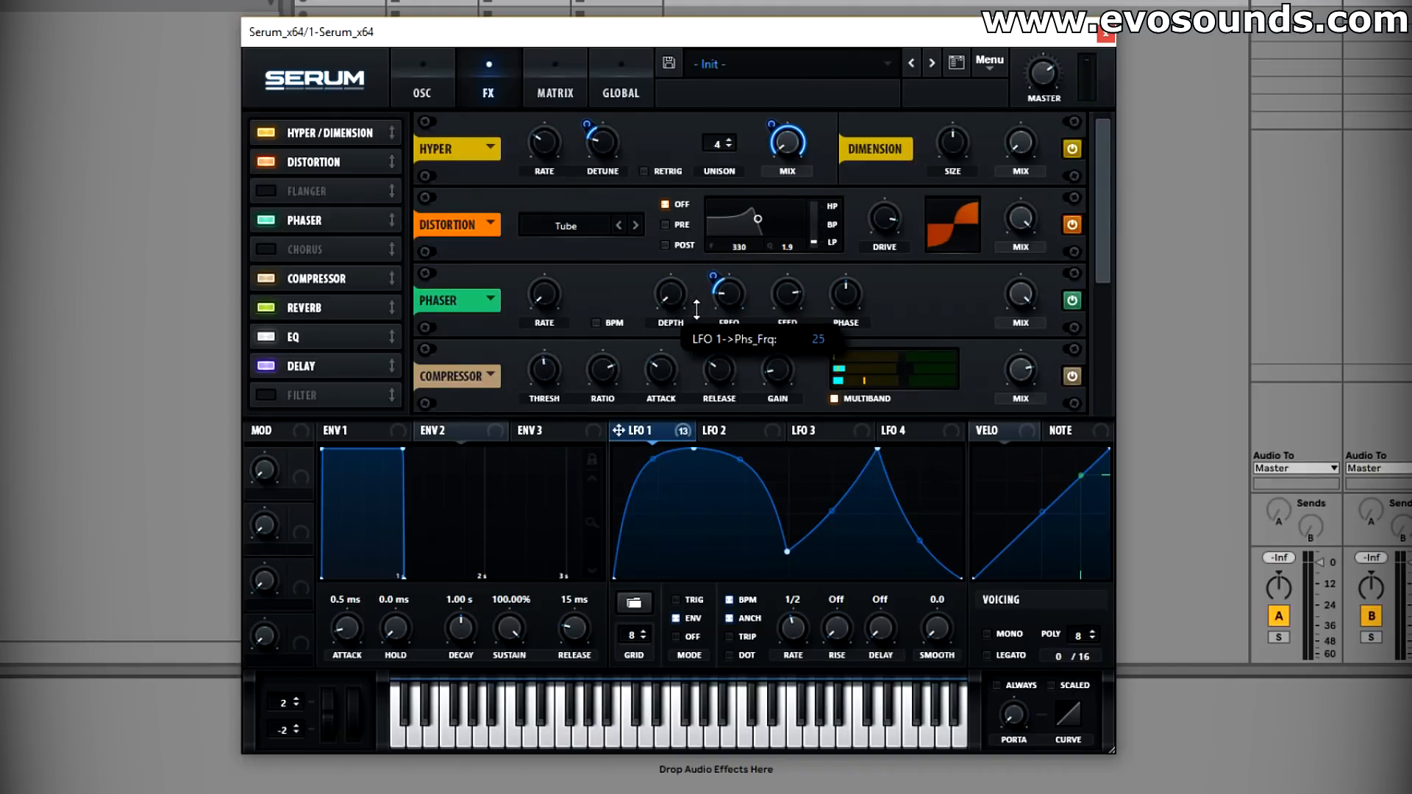
pyautogui.moveTo(688, 307); pyautogui.dragTo(677, 226)
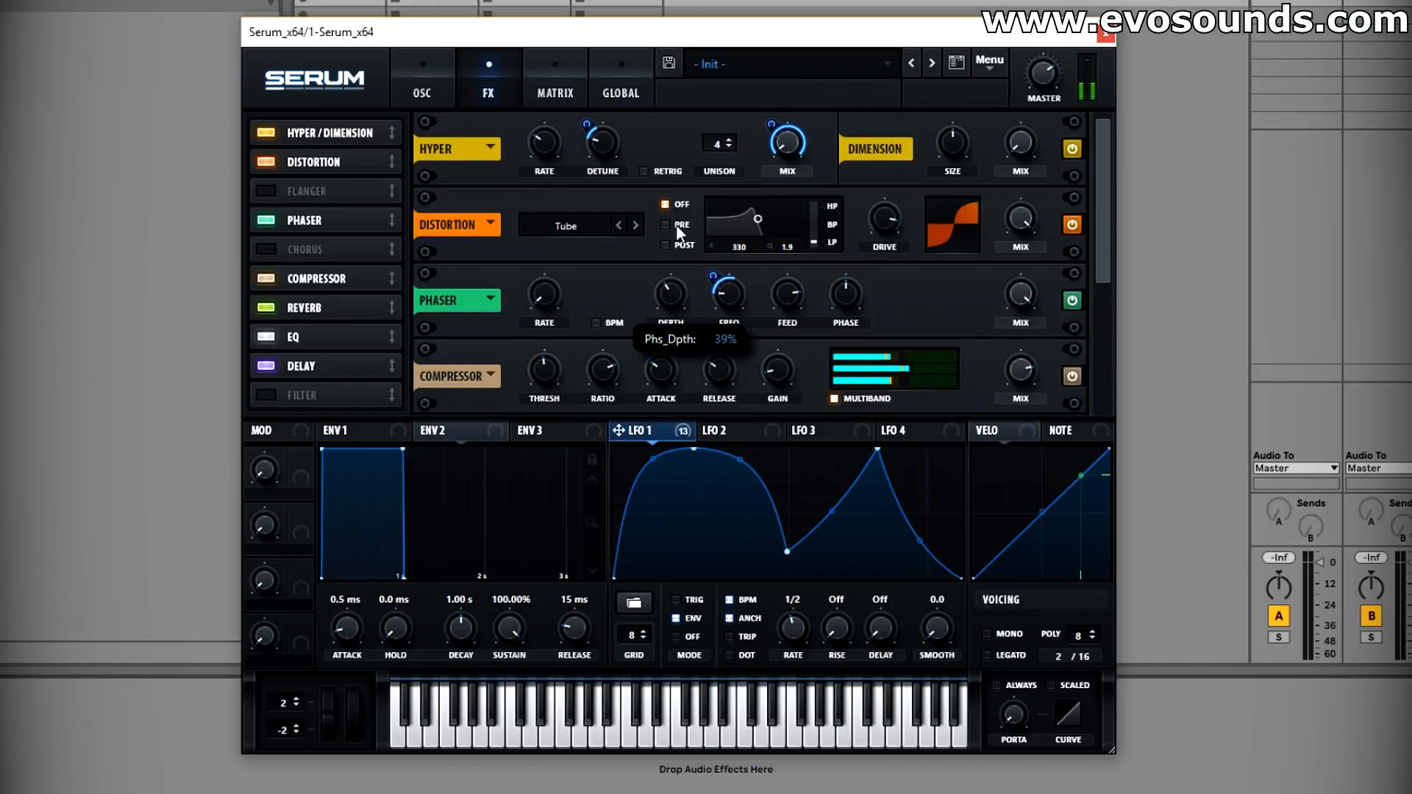
pyautogui.moveTo(724, 294); pyautogui.dragTo(687, 291)
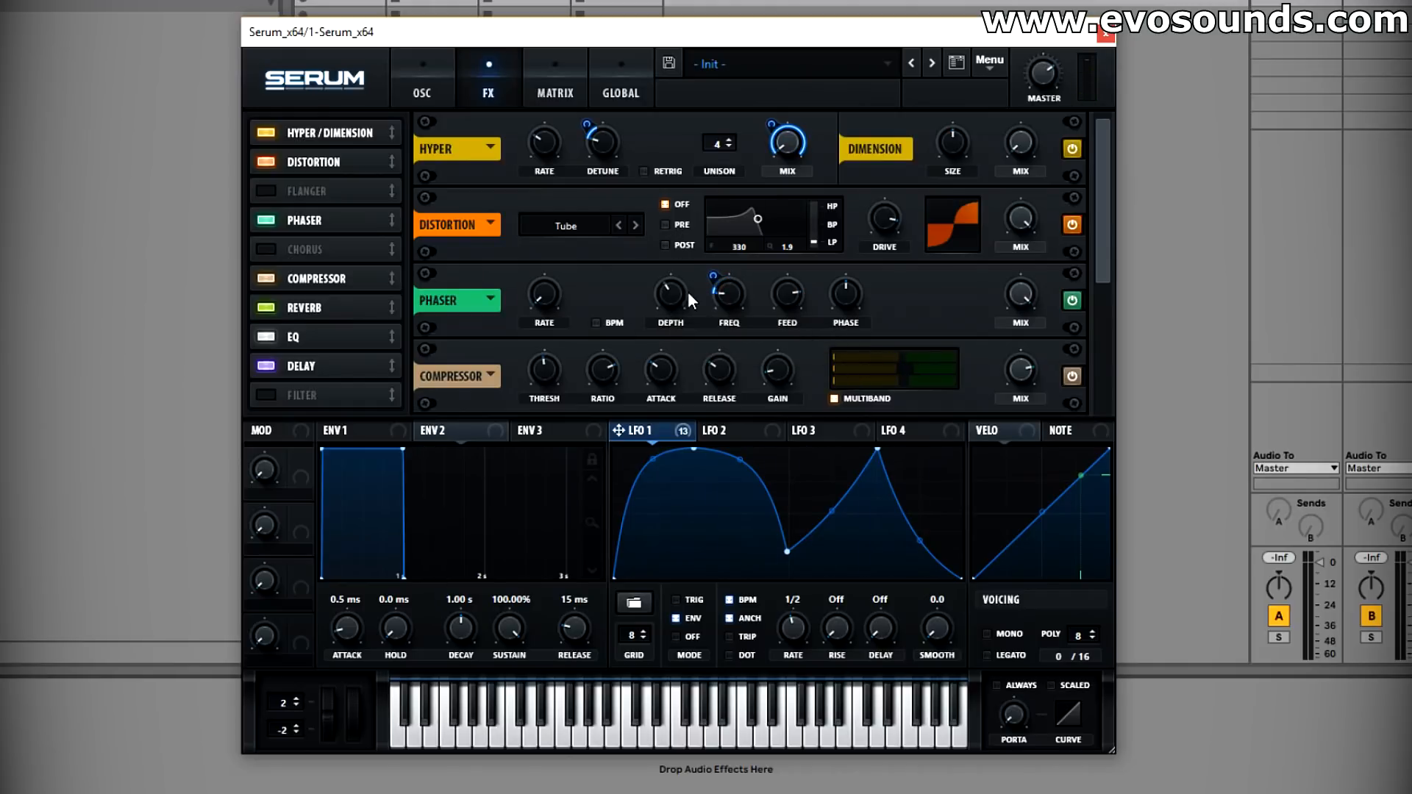
pyautogui.moveTo(715, 291)
pyautogui.mouseDown()
pyautogui.moveTo(637, 321)
pyautogui.moveTo(719, 305)
pyautogui.moveTo(755, 275)
pyautogui.moveTo(722, 310)
pyautogui.mouseUp()
pyautogui.click(271, 227)
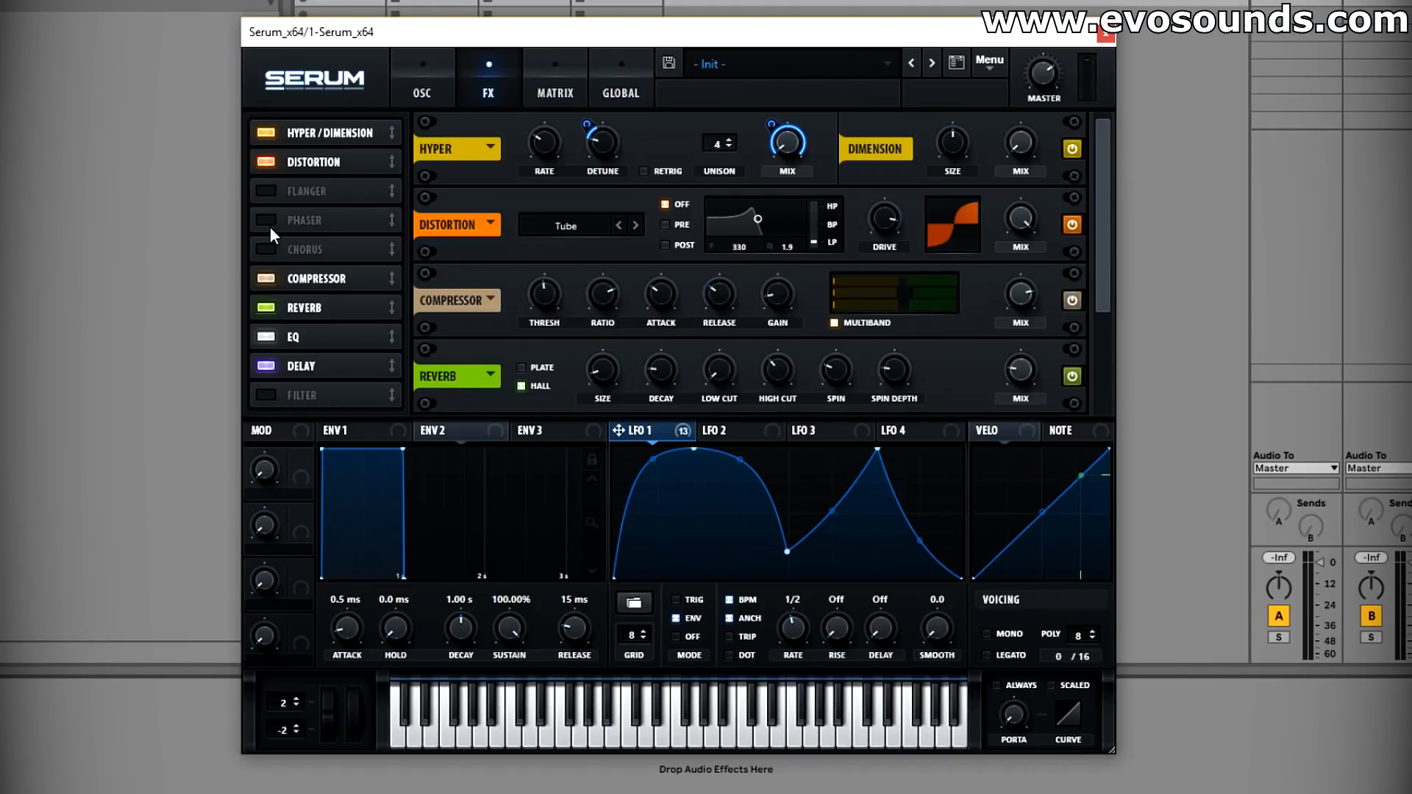
# Step: Try a different octave on oscillator B and return it to 0
pyautogui.click(428, 94)
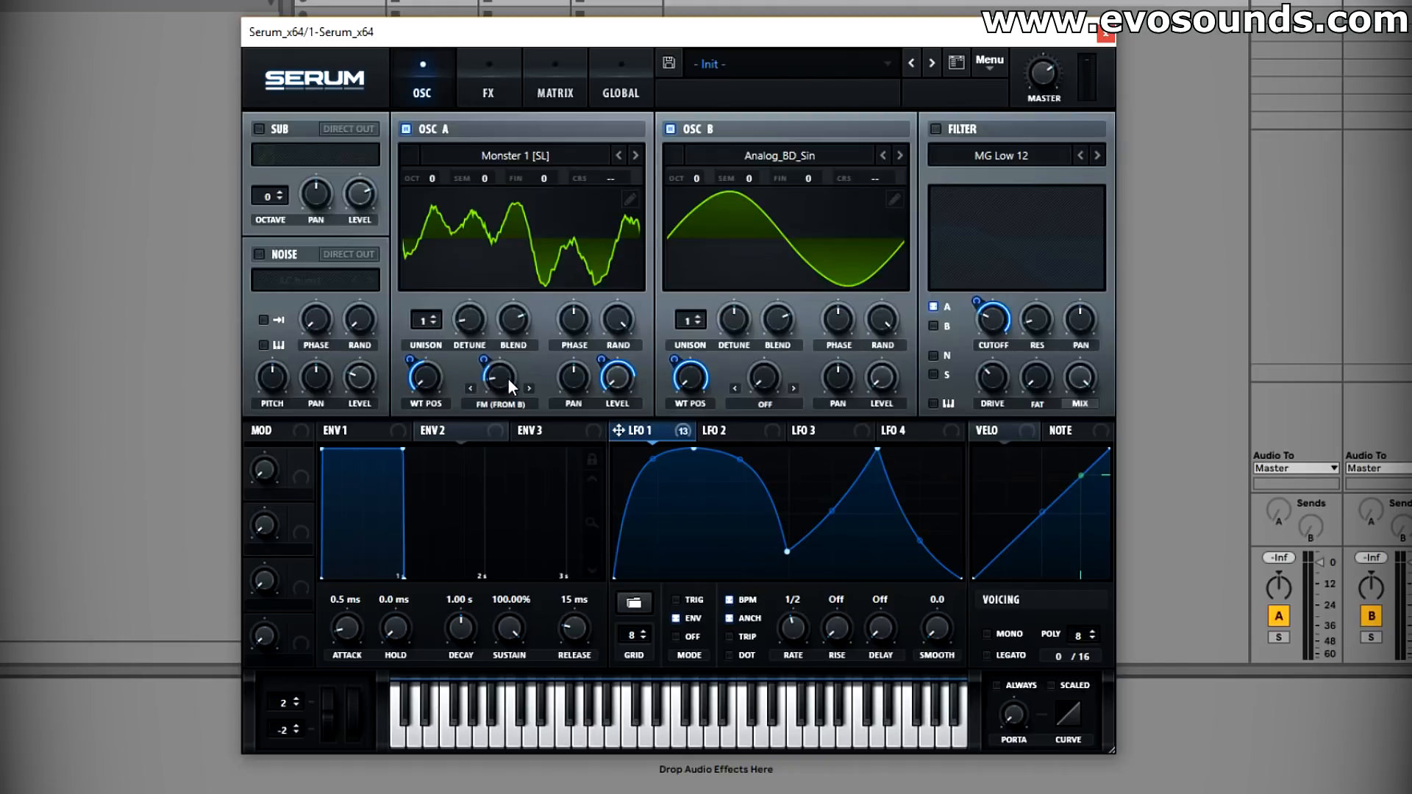
pyautogui.moveTo(703, 178); pyautogui.dragTo(722, 142)
pyautogui.moveTo(703, 178); pyautogui.dragTo(670, 229)
# Step: Load the Basic Shapes wavetable into oscillator B, remove the modulation from its wavetable position and select the saw frame
pyautogui.click(802, 164)
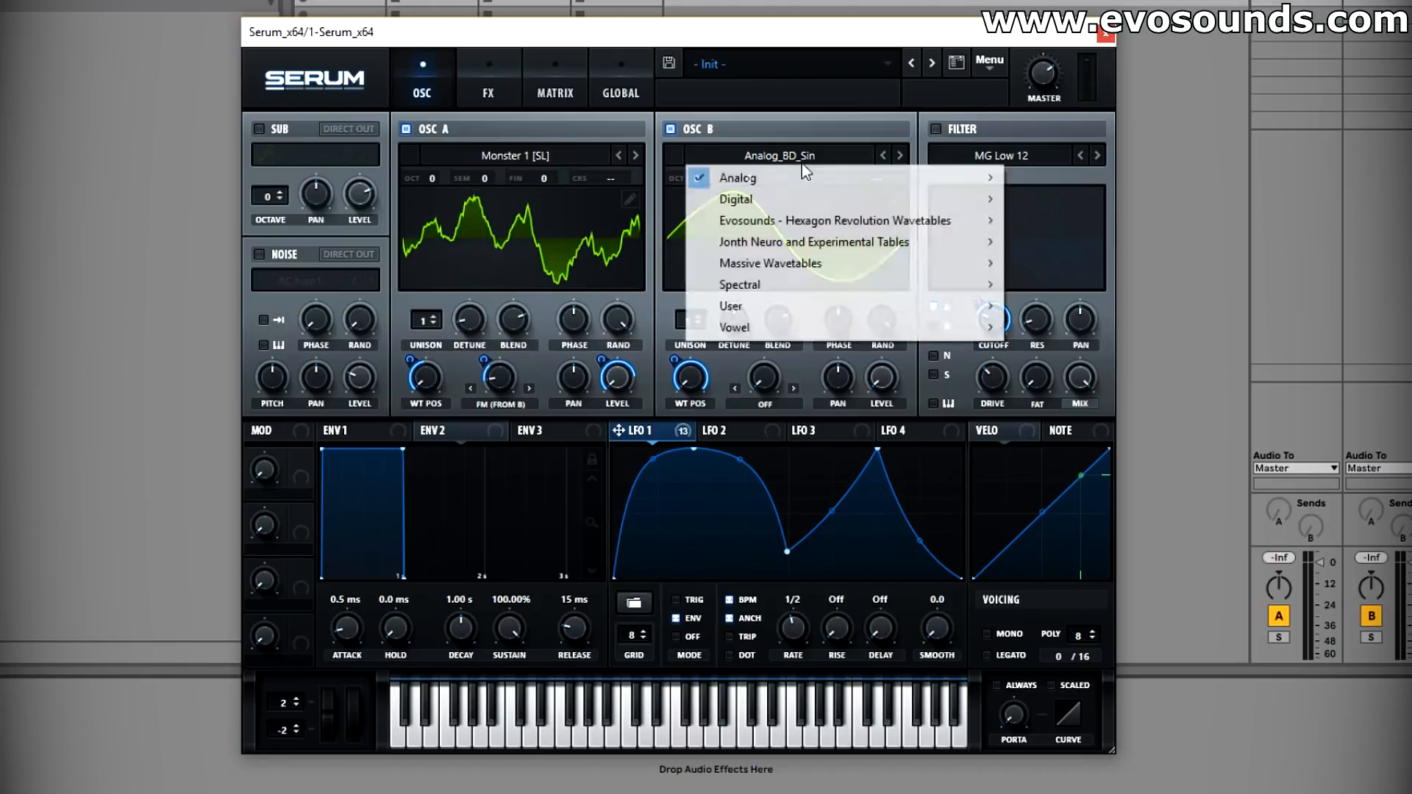
pyautogui.moveTo(802, 176)
pyautogui.click(1045, 269)
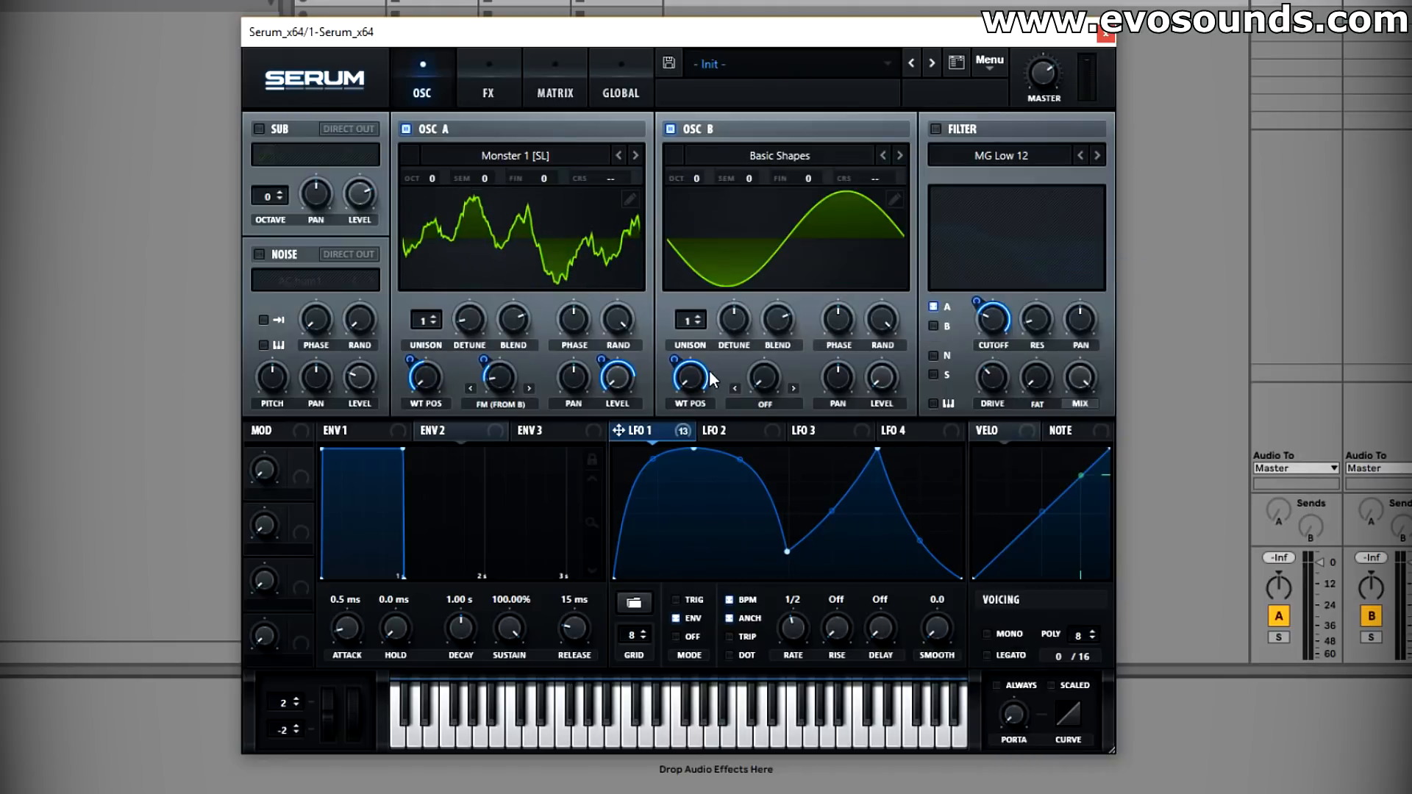
pyautogui.rightClick(690, 378)
pyautogui.click(801, 448)
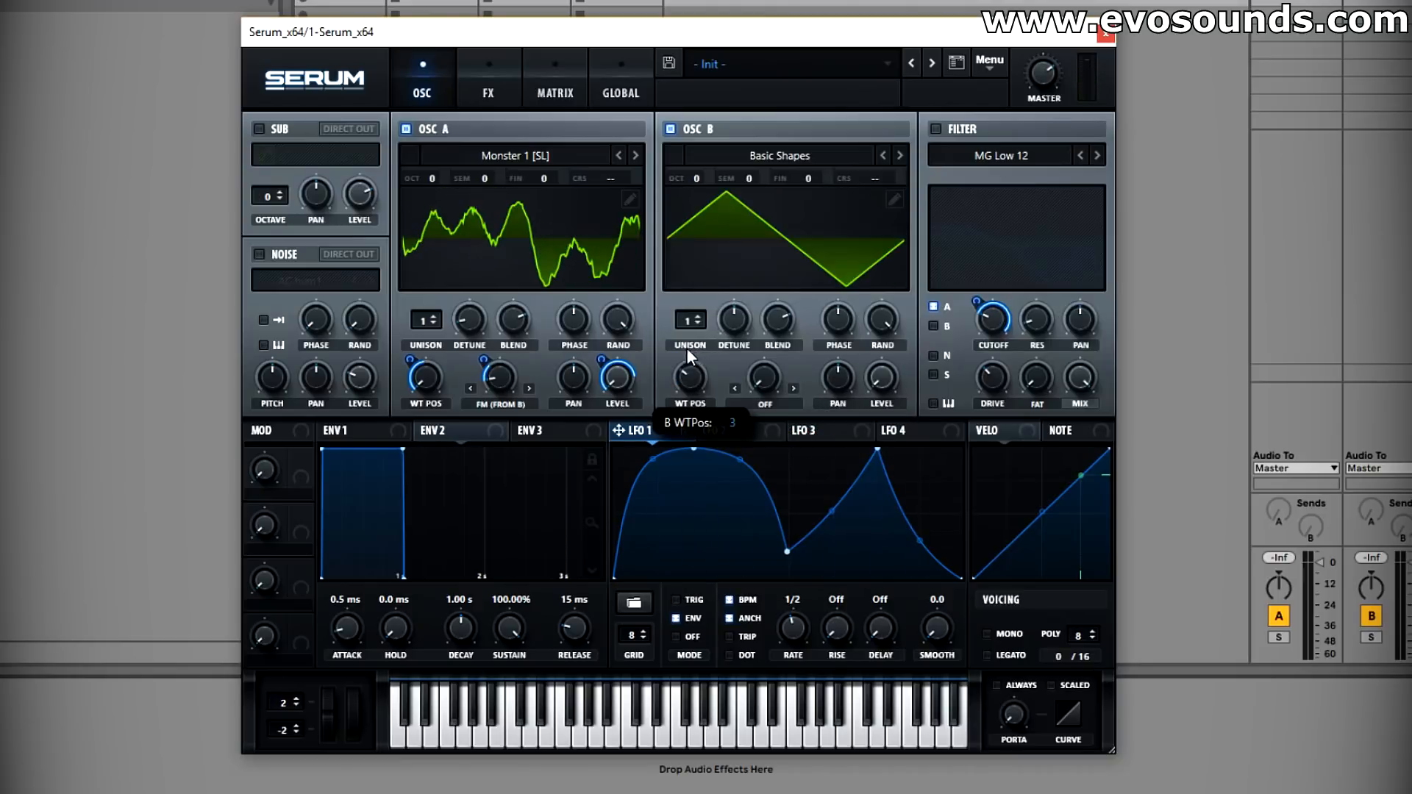
# Step: Raise oscillator B by one octave with 5 slightly detuned unison voices, trying +2 octaves as well
pyautogui.moveTo(708, 179); pyautogui.dragTo(712, 155)
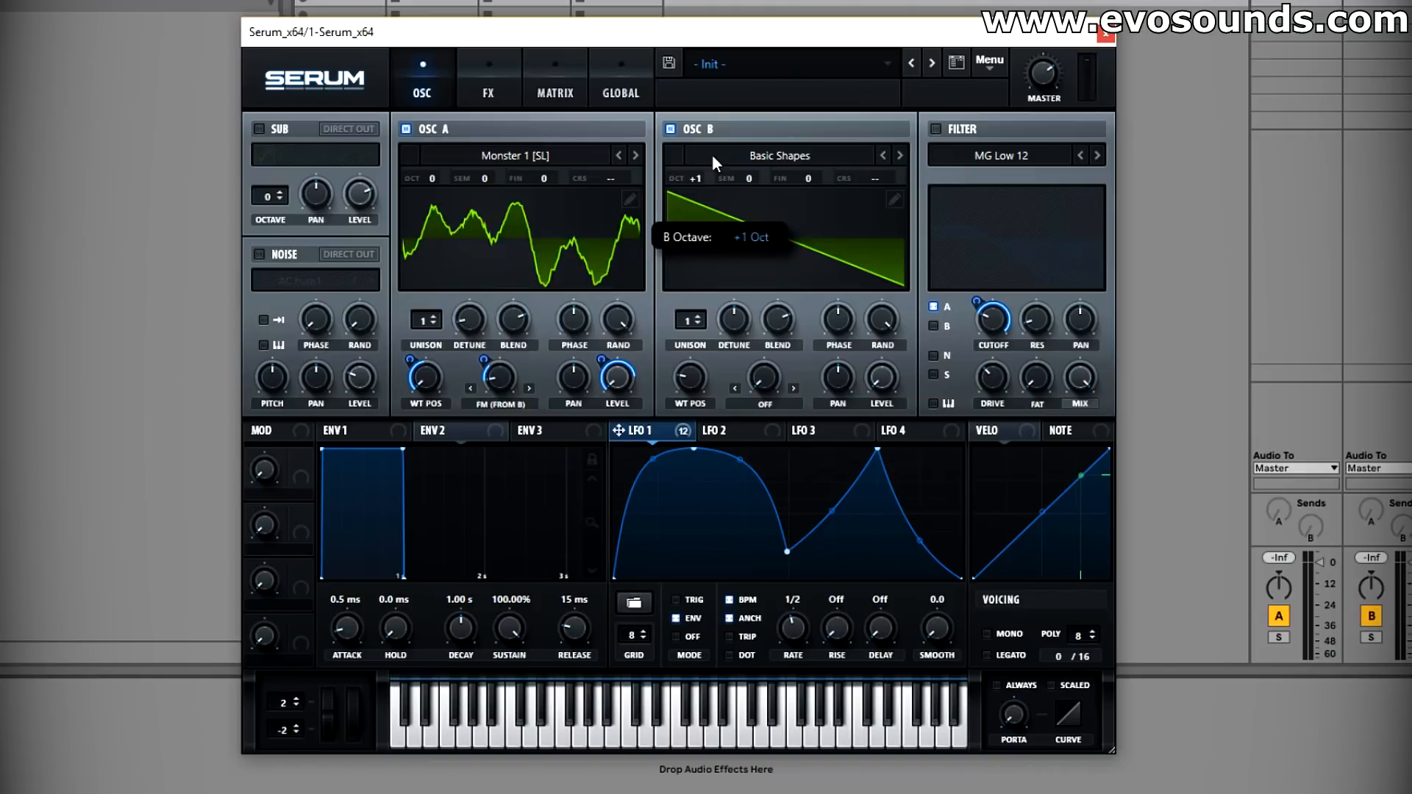
pyautogui.moveTo(695, 321); pyautogui.dragTo(695, 301)
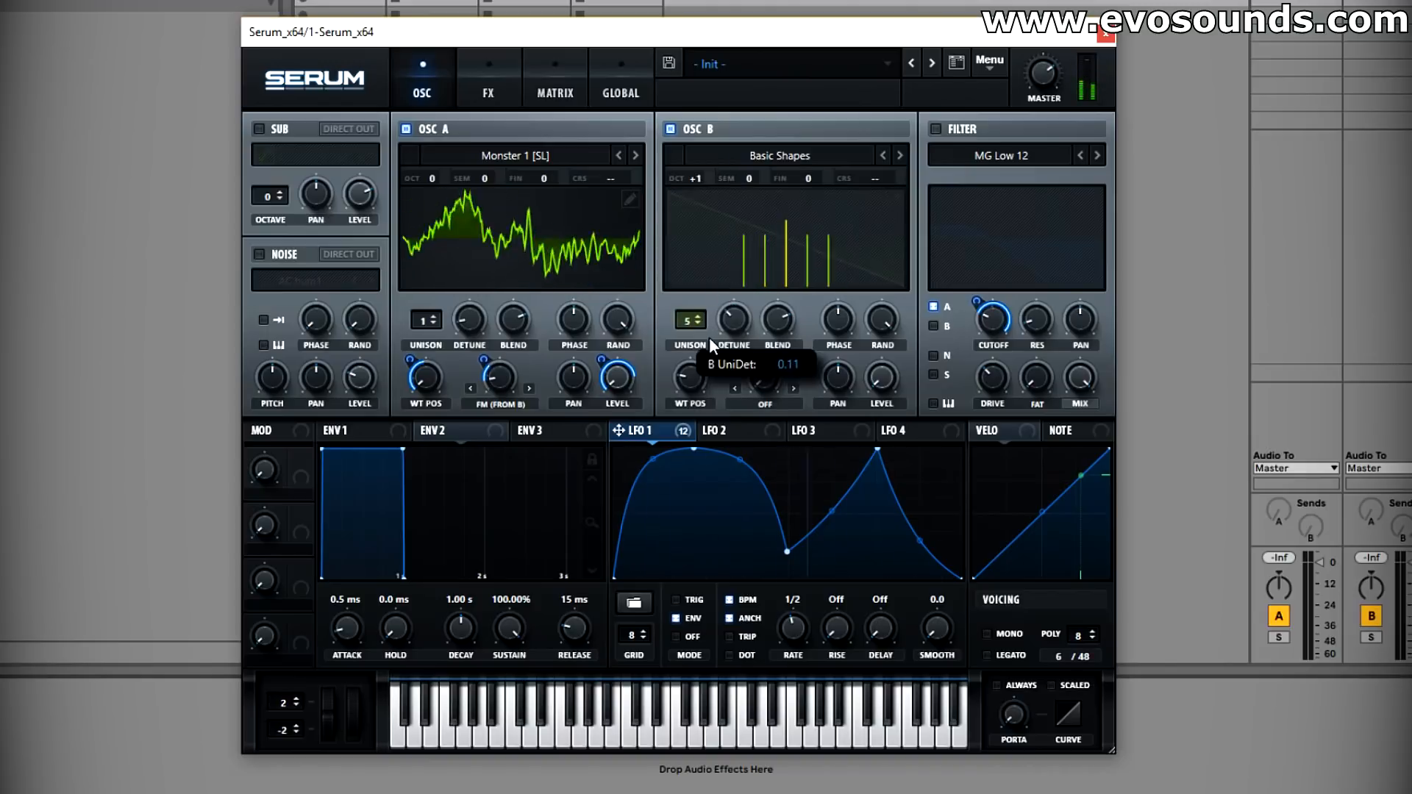
pyautogui.moveTo(696, 180)
pyautogui.mouseDown()
pyautogui.moveTo(721, 148)
pyautogui.moveTo(690, 193)
pyautogui.mouseUp()
pyautogui.click(690, 199)
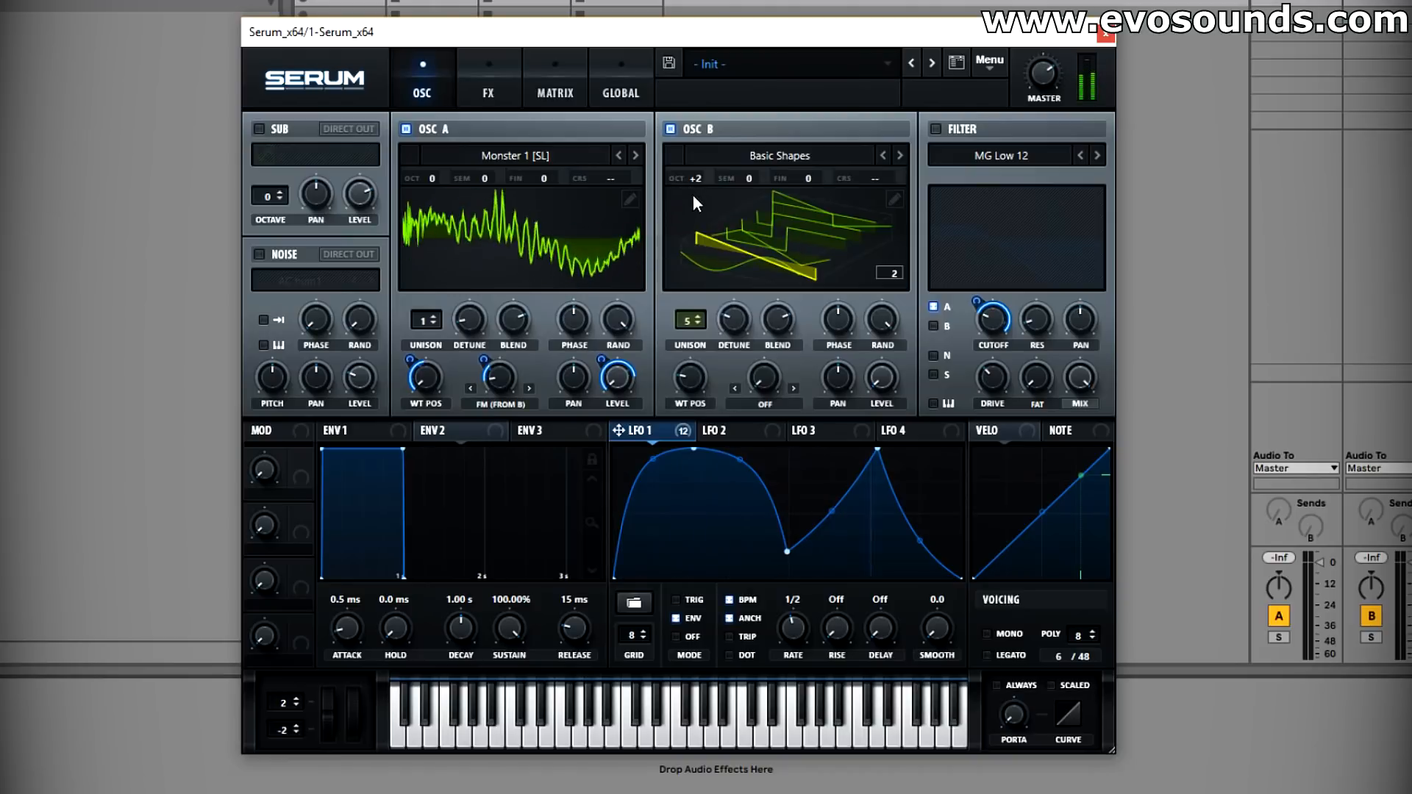
# Step: Adjust LFO 1's modulation depth on oscillator A's FM amount
pyautogui.moveTo(480, 369)
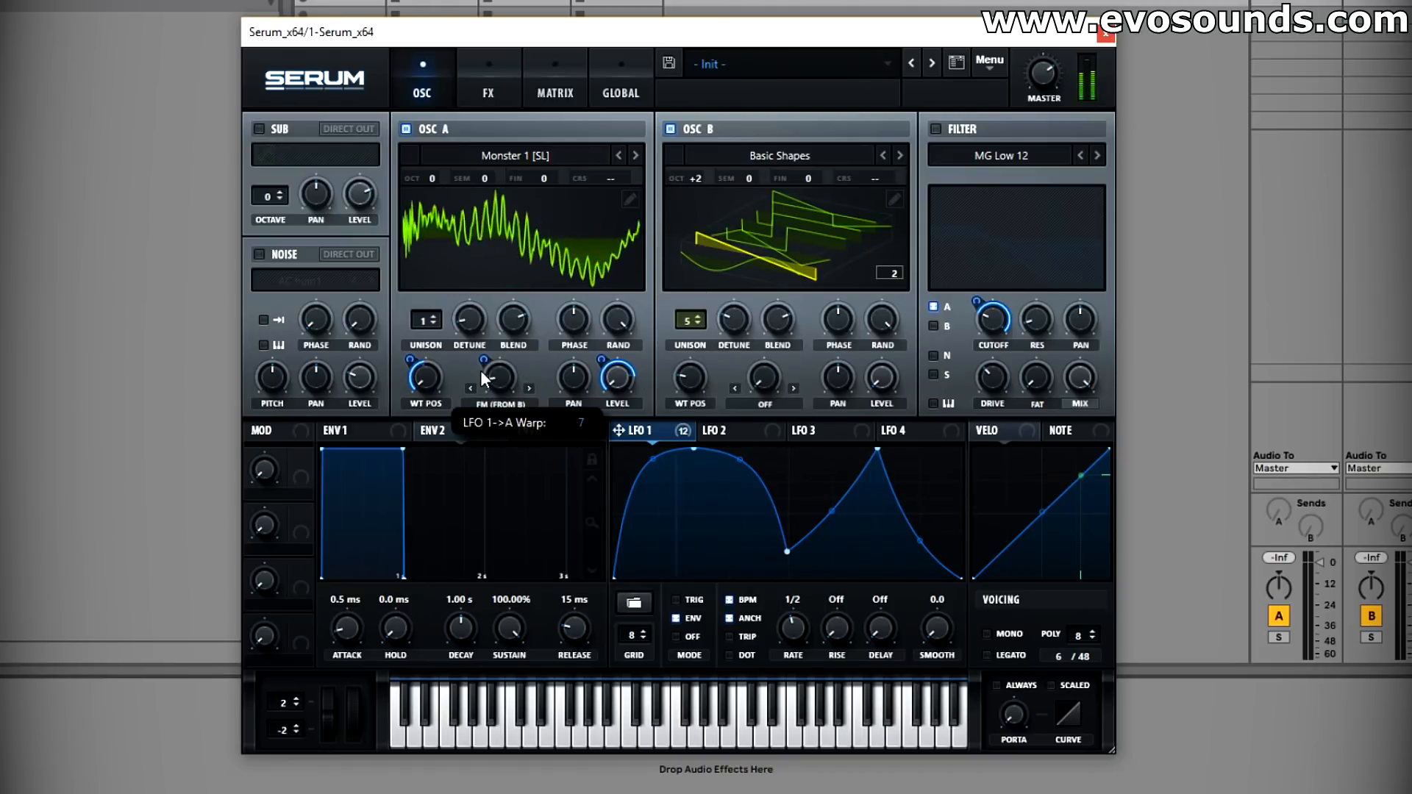
pyautogui.moveTo(479, 369); pyautogui.dragTo(515, 369)
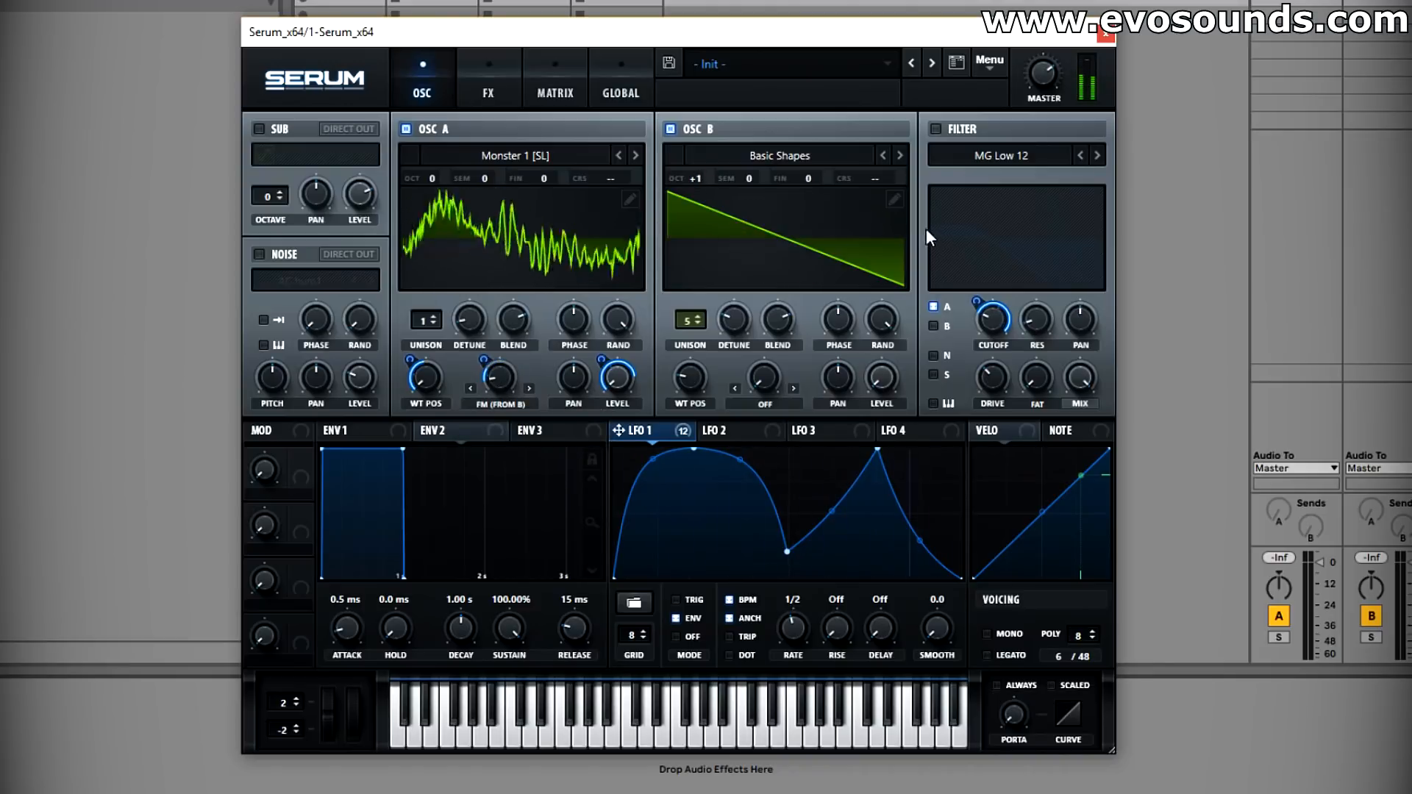
# Step: Enable the filter, remove the modulation from its cutoff and choose the Cmb HL6- filter type
pyautogui.click(935, 128)
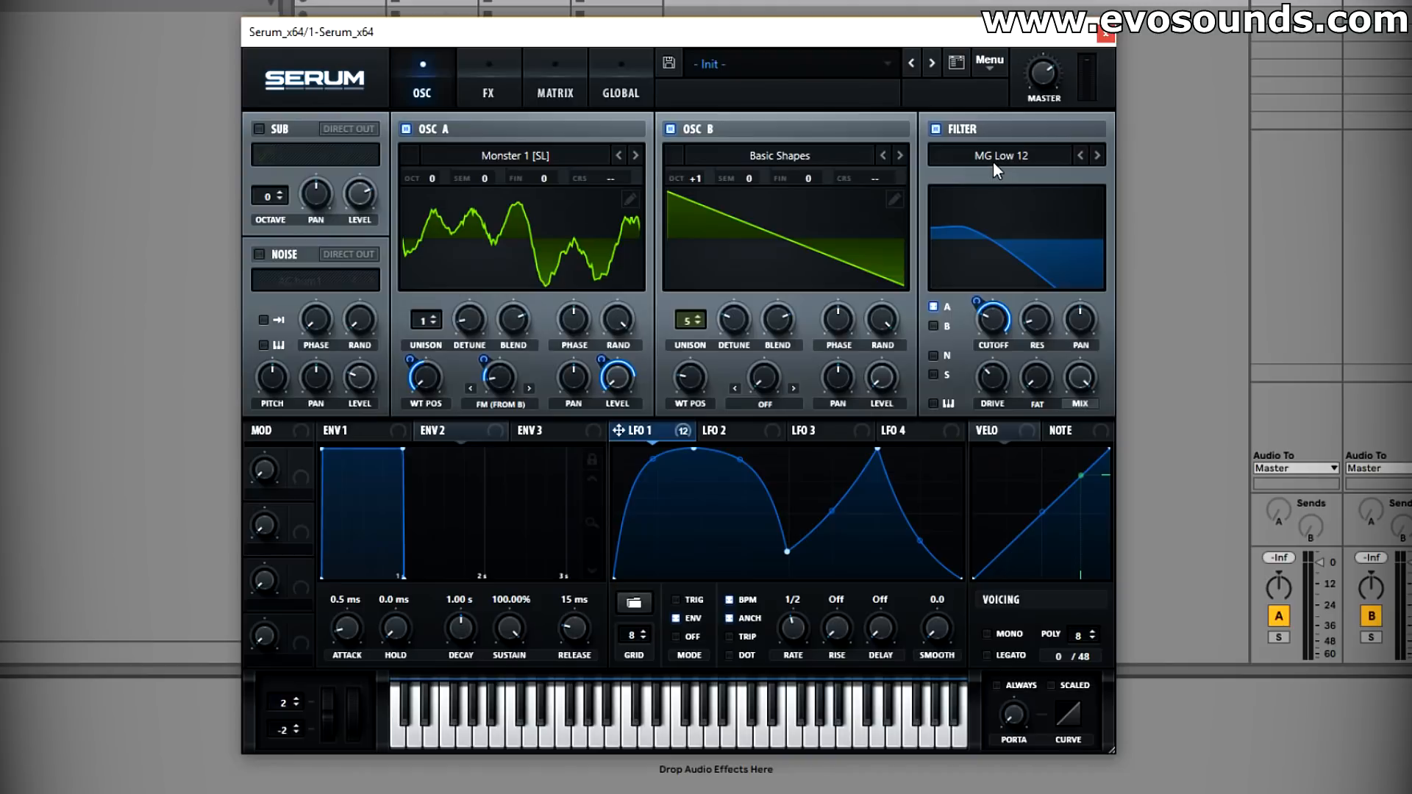
pyautogui.rightClick(993, 319)
pyautogui.click(1054, 373)
pyautogui.click(1039, 165)
pyautogui.moveTo(1016, 249)
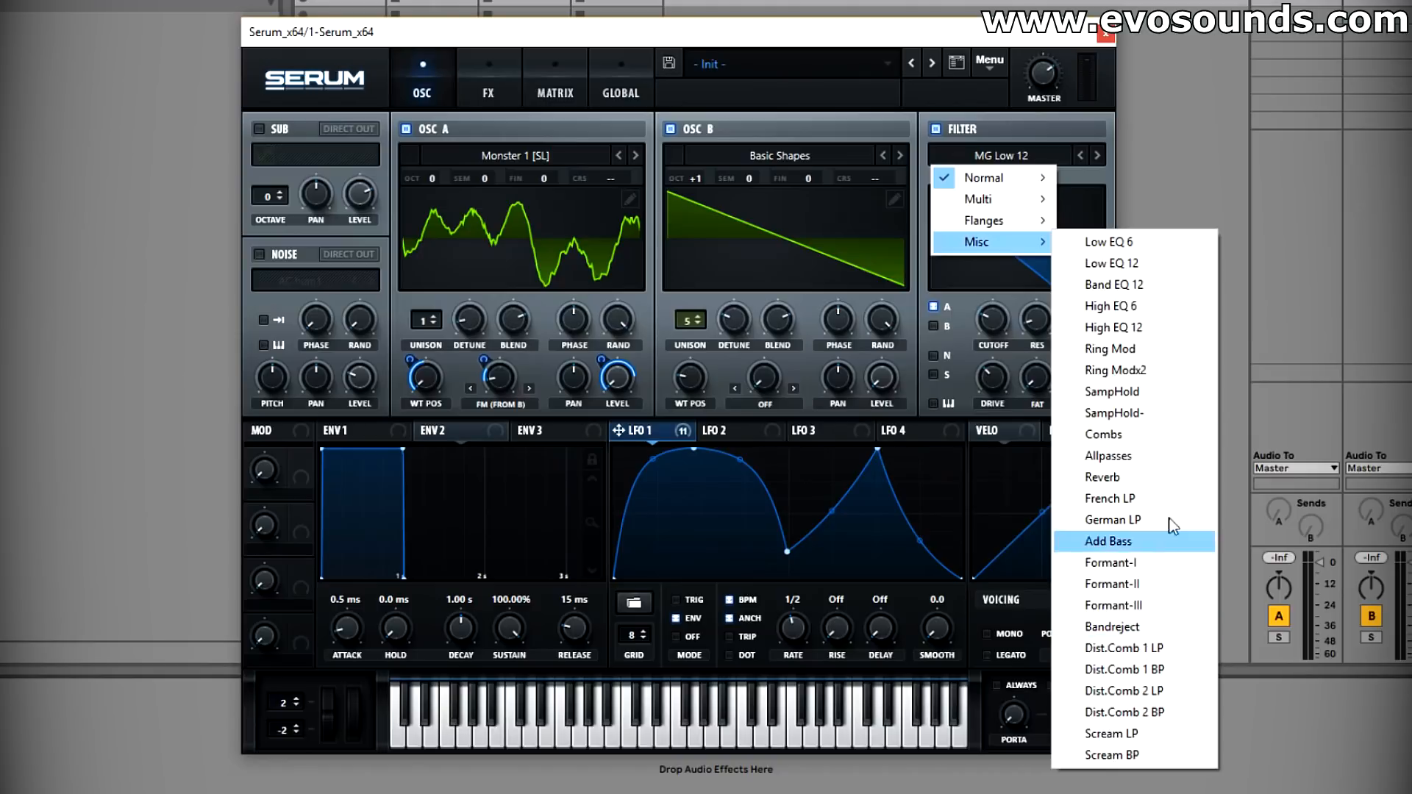
pyautogui.moveTo(1011, 221)
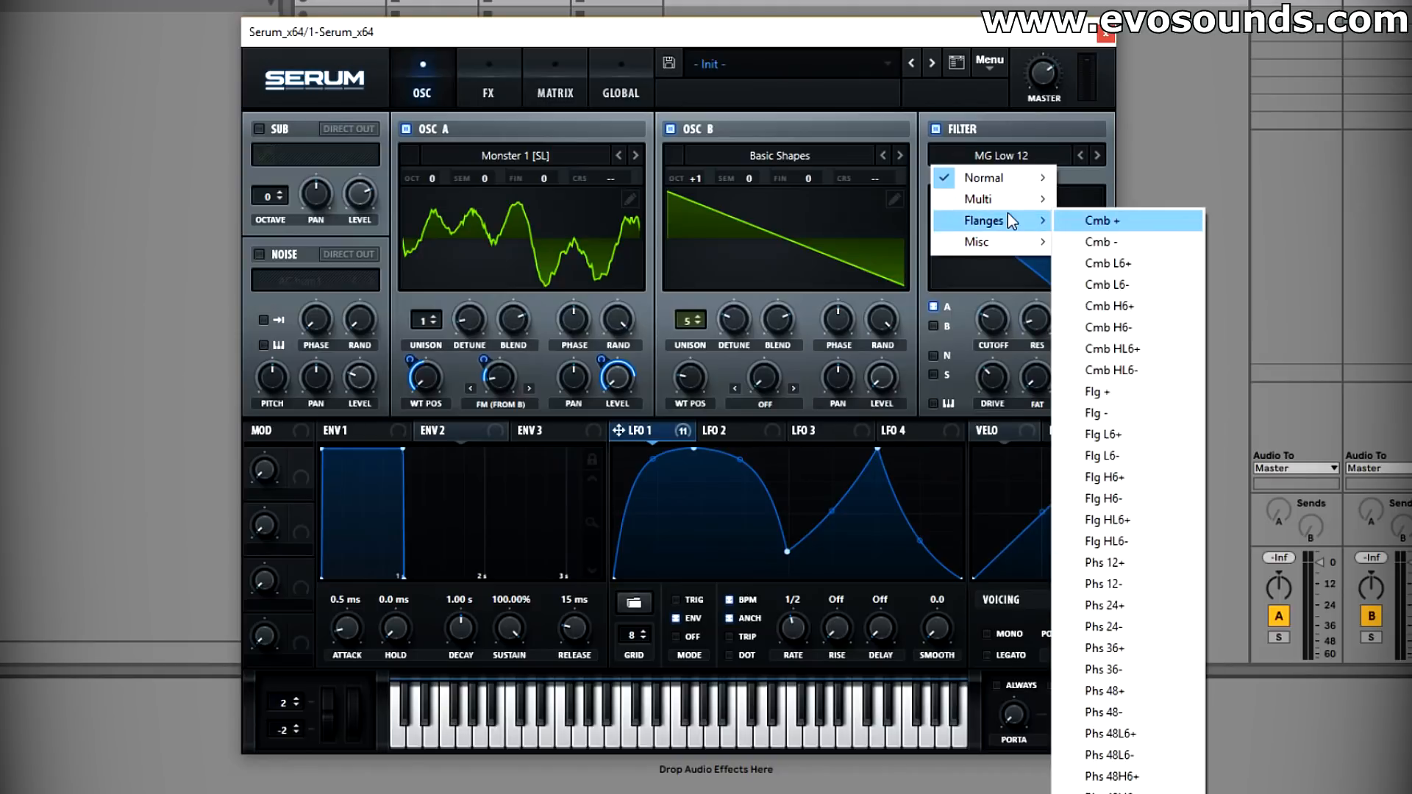
pyautogui.click(1107, 370)
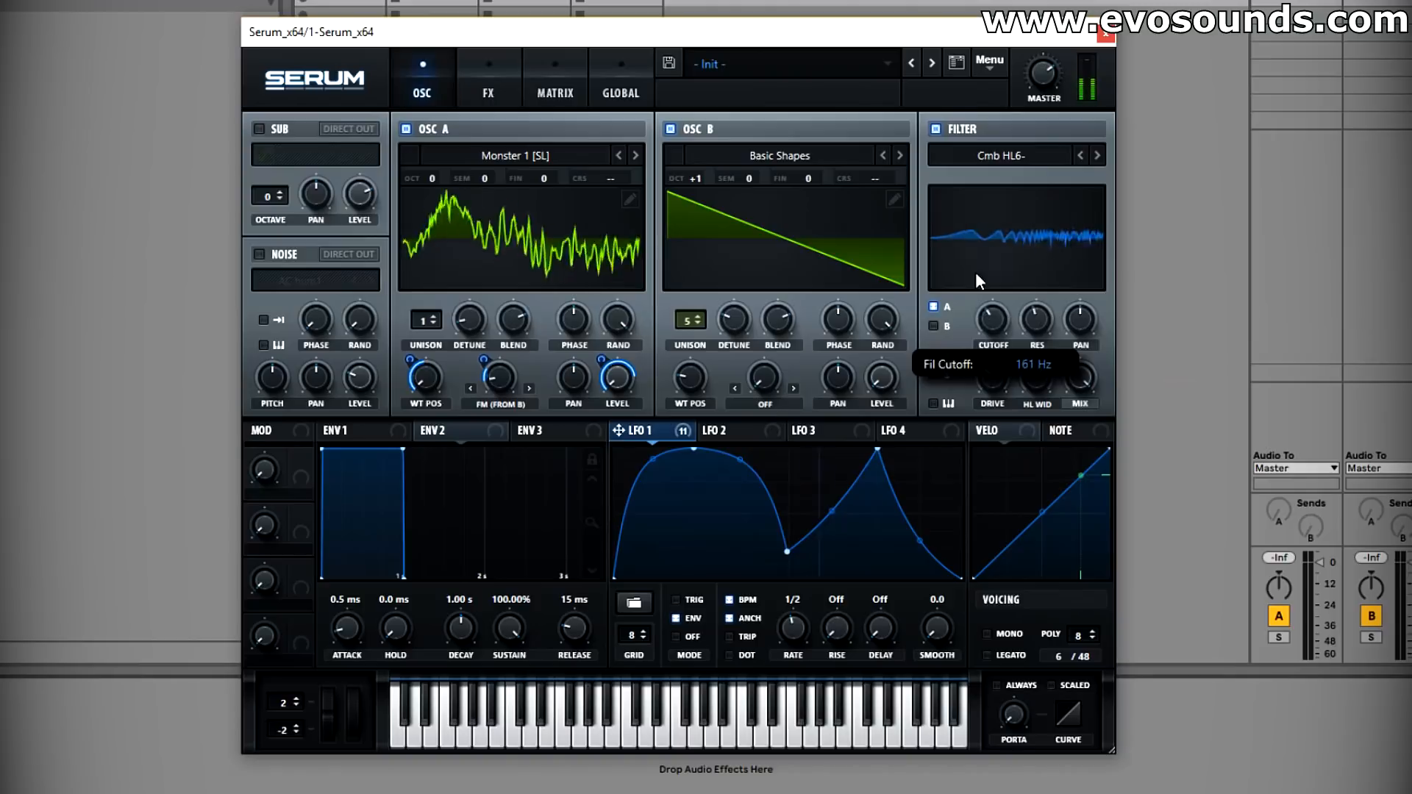
# Step: Route oscillator B into the filter with key tracking, and modulate cutoff and resonance with LFO 1, lowering the base cutoff
pyautogui.click(935, 325)
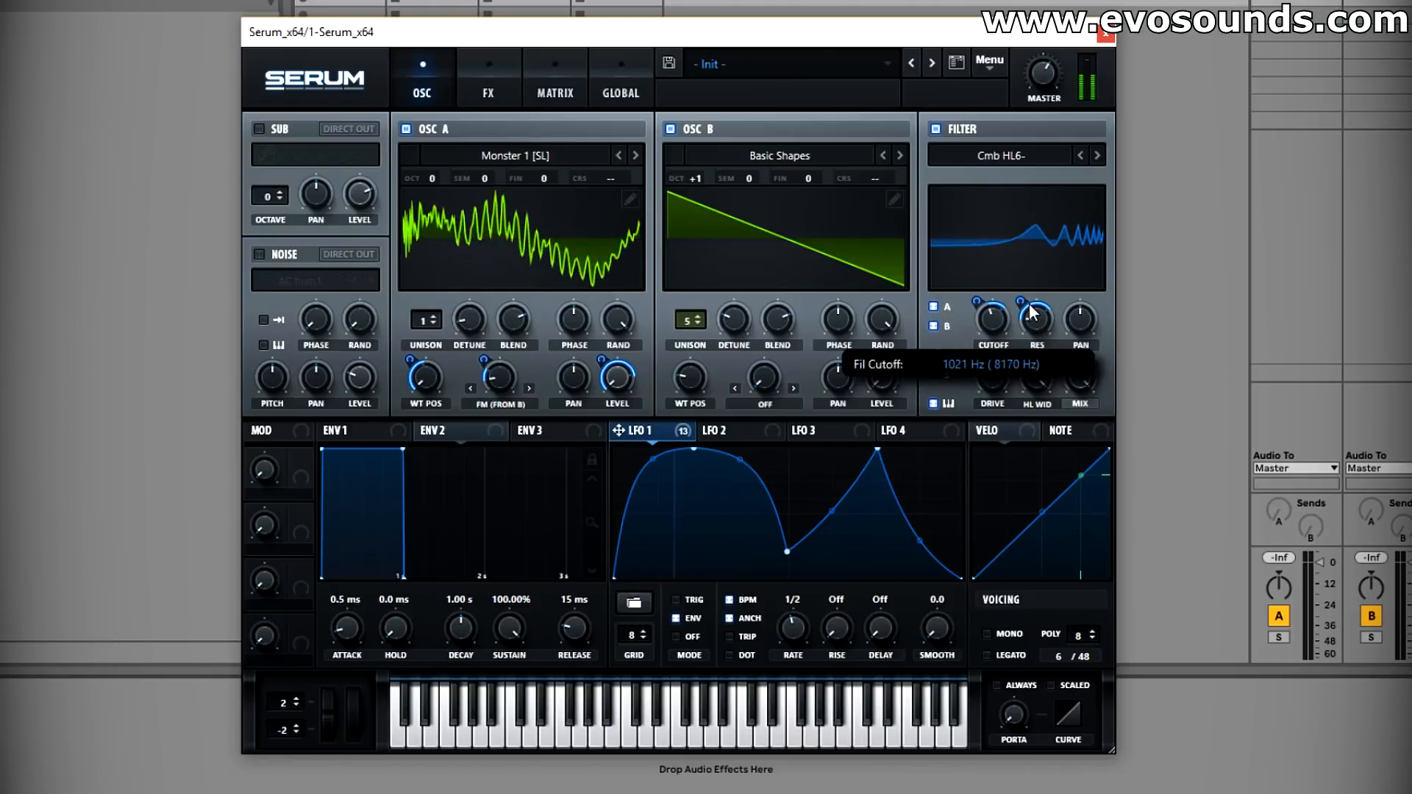
pyautogui.moveTo(991, 319); pyautogui.dragTo(987, 346)
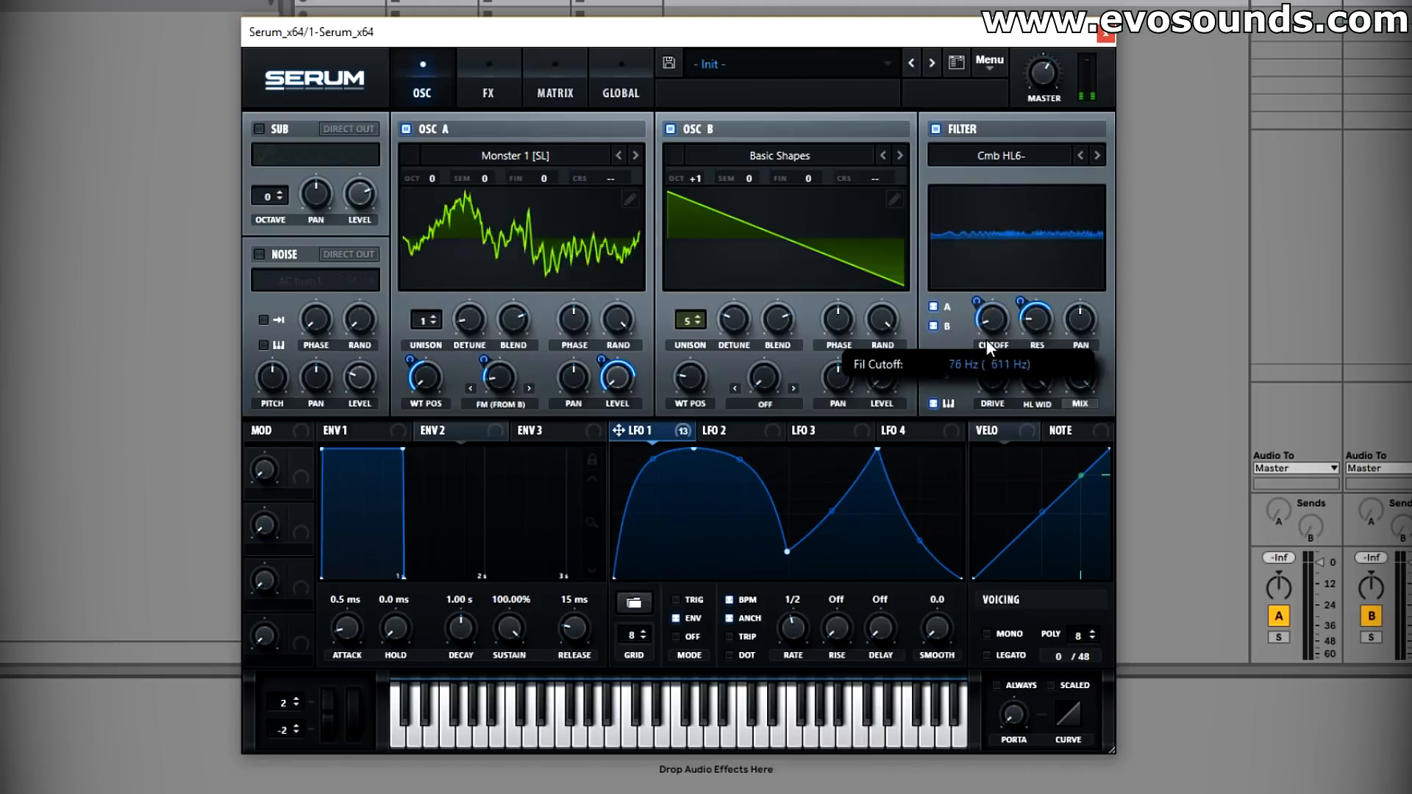
pyautogui.moveTo(971, 324)
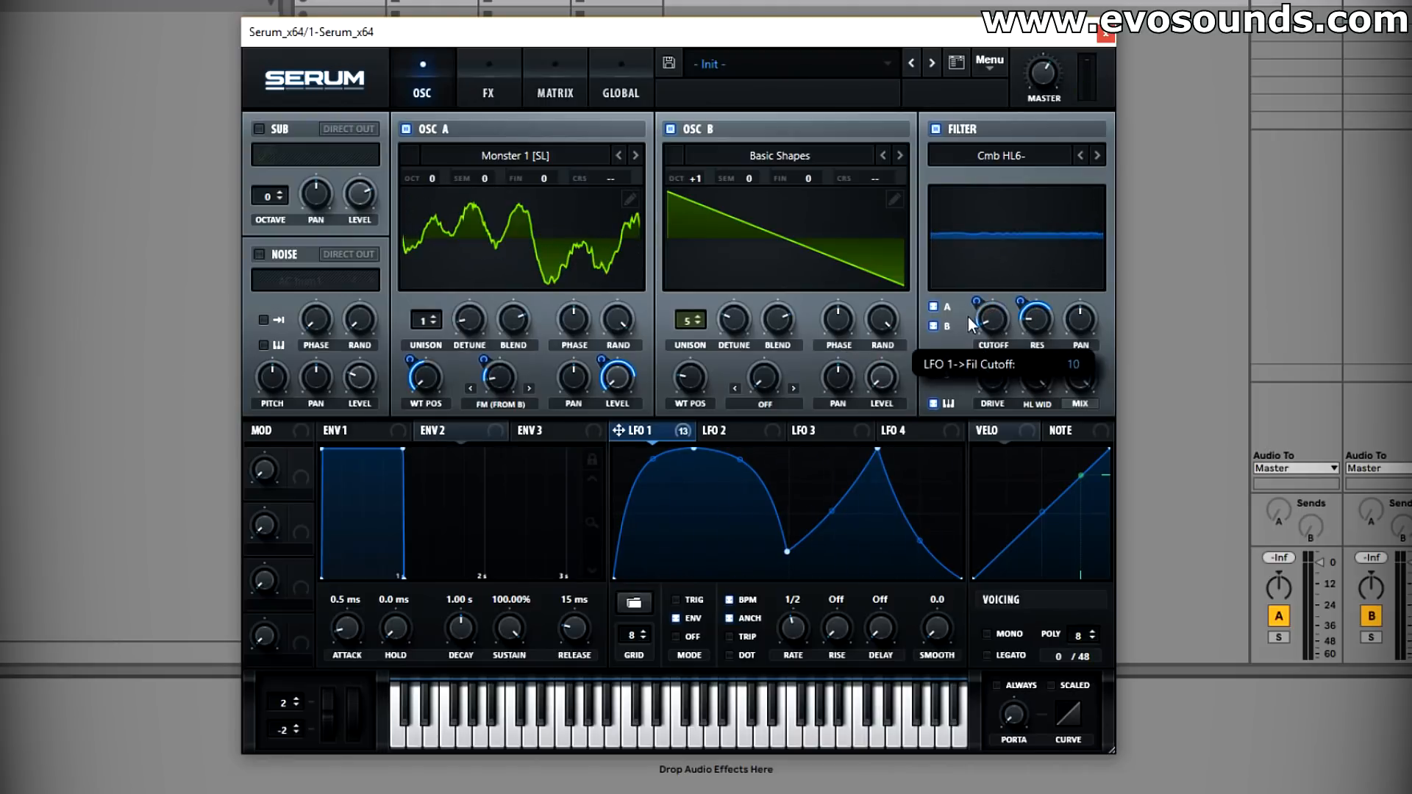
# Step: Switch the filter type to Flg - and vary the sound with LFO 1 at 1/4 and more oscillator A unison voices
pyautogui.click(1099, 157)
pyautogui.moveTo(1011, 326)
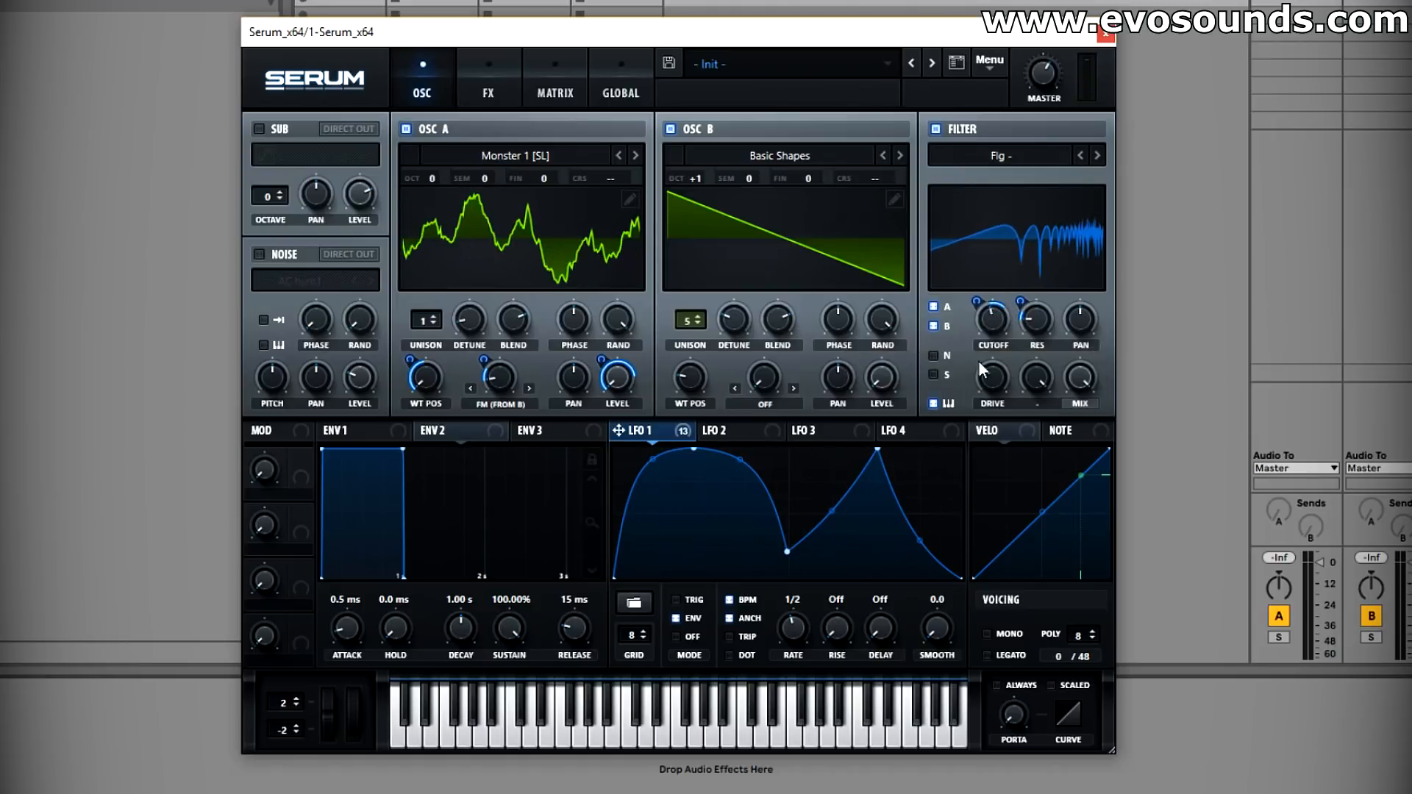
pyautogui.moveTo(797, 620); pyautogui.dragTo(806, 612)
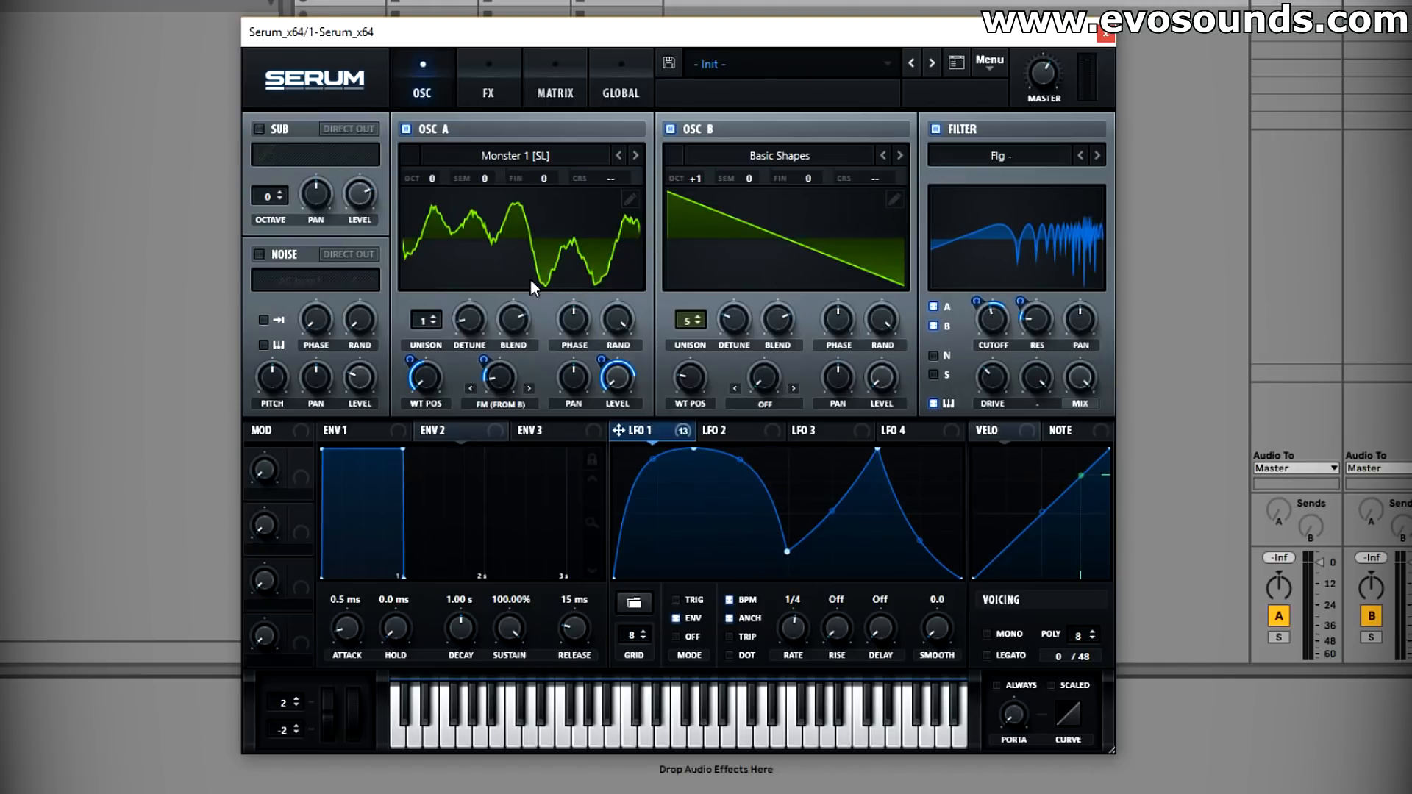
pyautogui.moveTo(423, 320); pyautogui.dragTo(440, 300)
# Step: Reset the patch to the Init preset and load the Analog_BD_Sin wavetable into oscillator A
pyautogui.click(985, 67)
pyautogui.click(1039, 160)
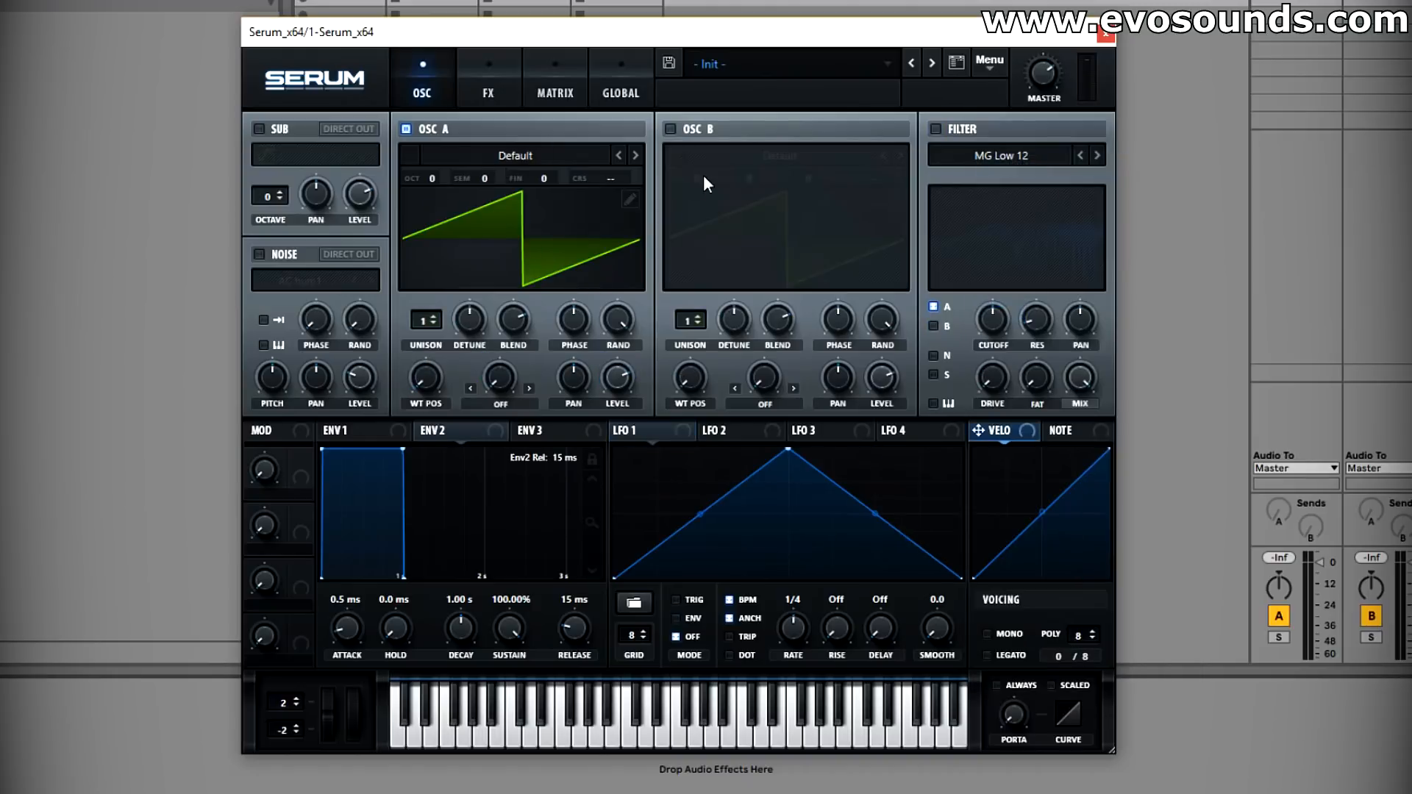
pyautogui.click(517, 153)
pyautogui.moveTo(569, 175)
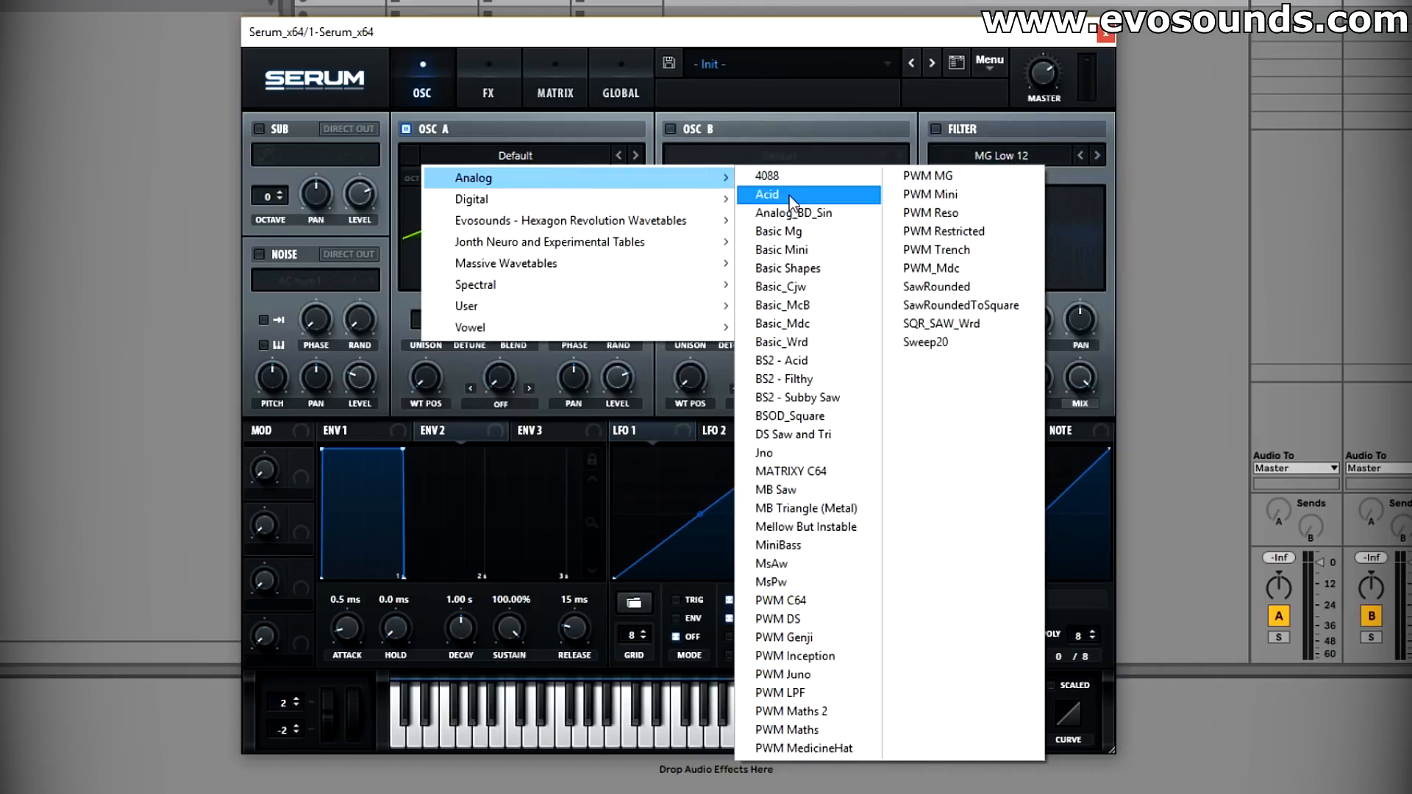
pyautogui.click(819, 214)
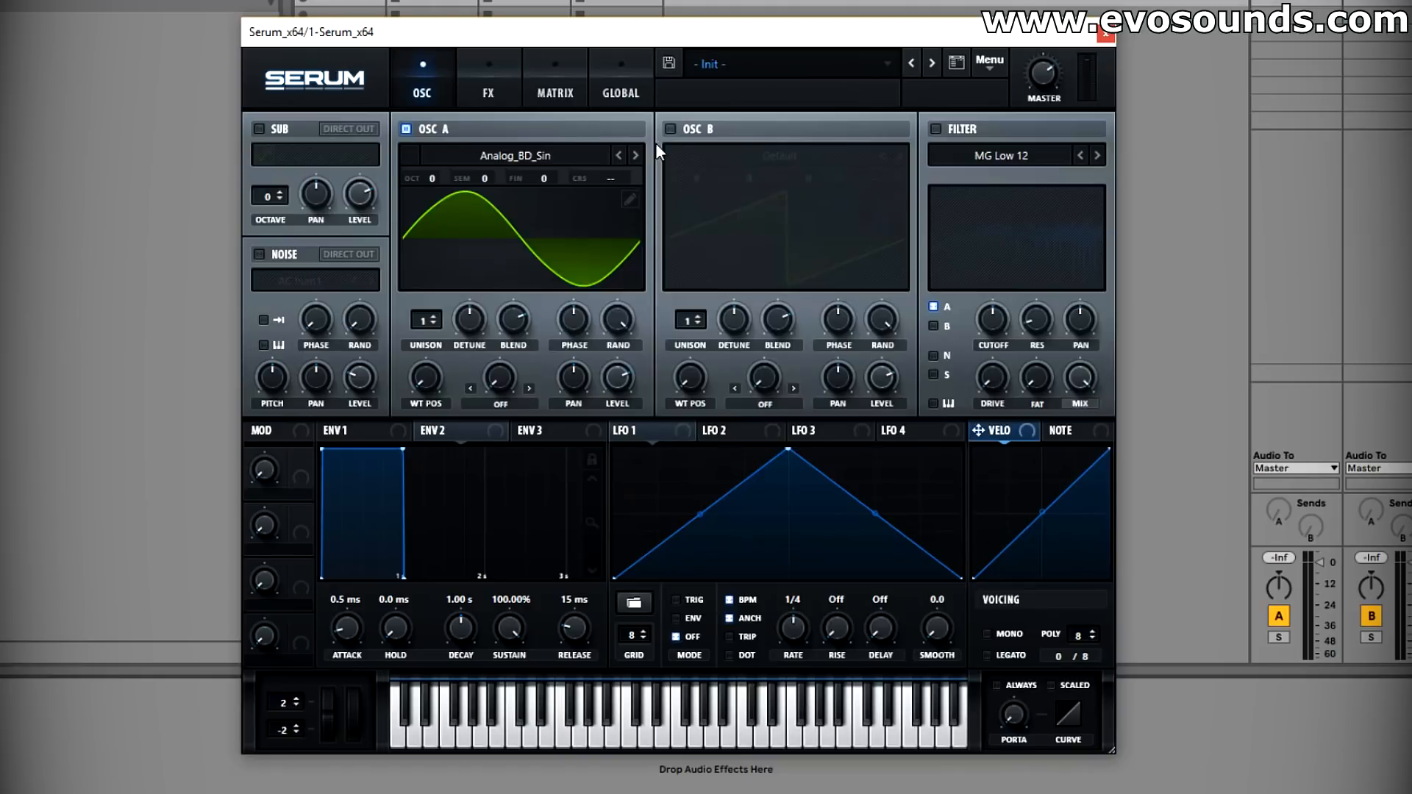
# Step: Enable oscillator B, set oscillator A's warp mode to FM (From B) and modulate the FM amount with LFO 1
pyautogui.click(670, 129)
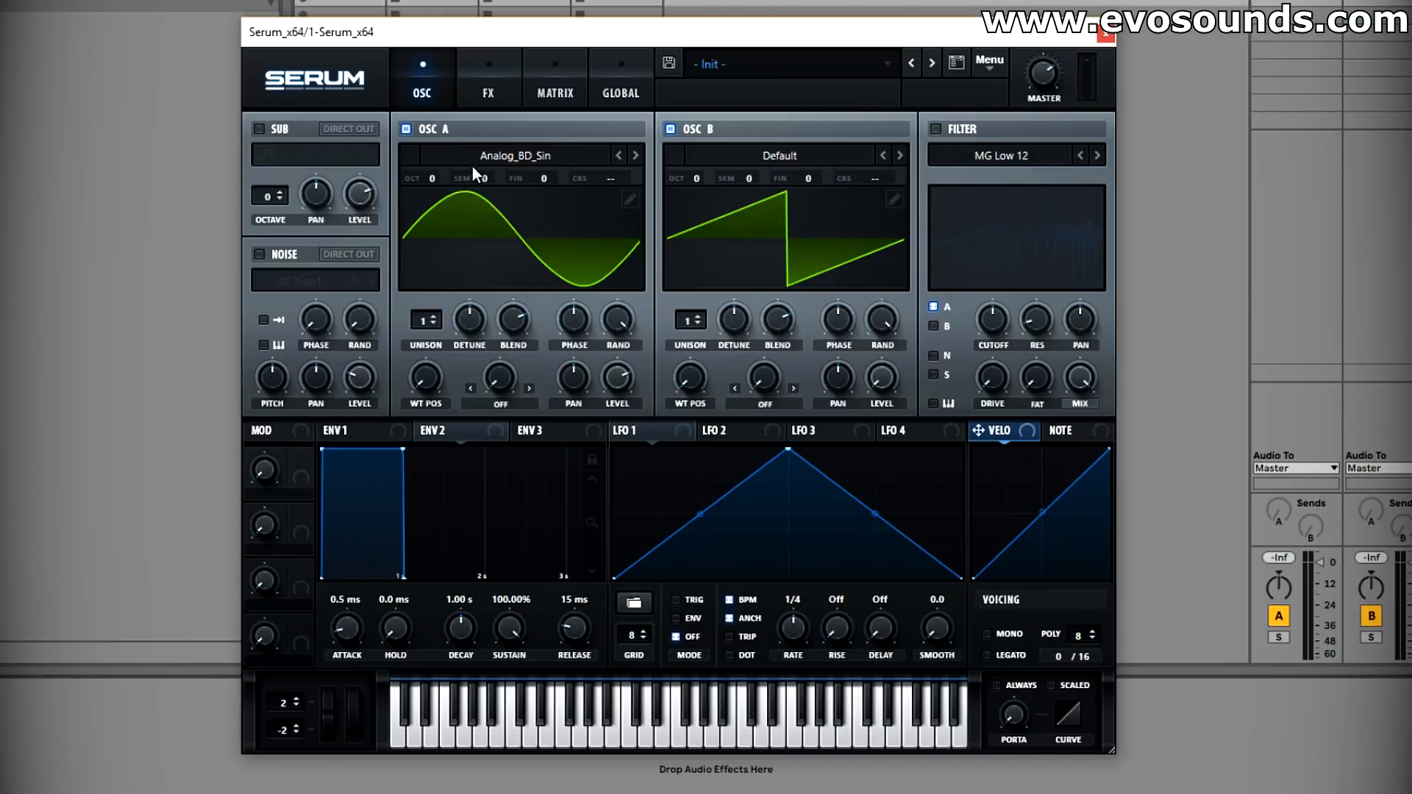
pyautogui.click(500, 407)
pyautogui.click(531, 325)
pyautogui.click(505, 409)
pyautogui.click(527, 312)
pyautogui.moveTo(633, 433); pyautogui.dragTo(468, 376)
# Step: Clear LFO 1's peak point and load Shape 089 from the AudioSeed - LFO Shapes Vol 1 user shapes
pyautogui.doubleClick(788, 451)
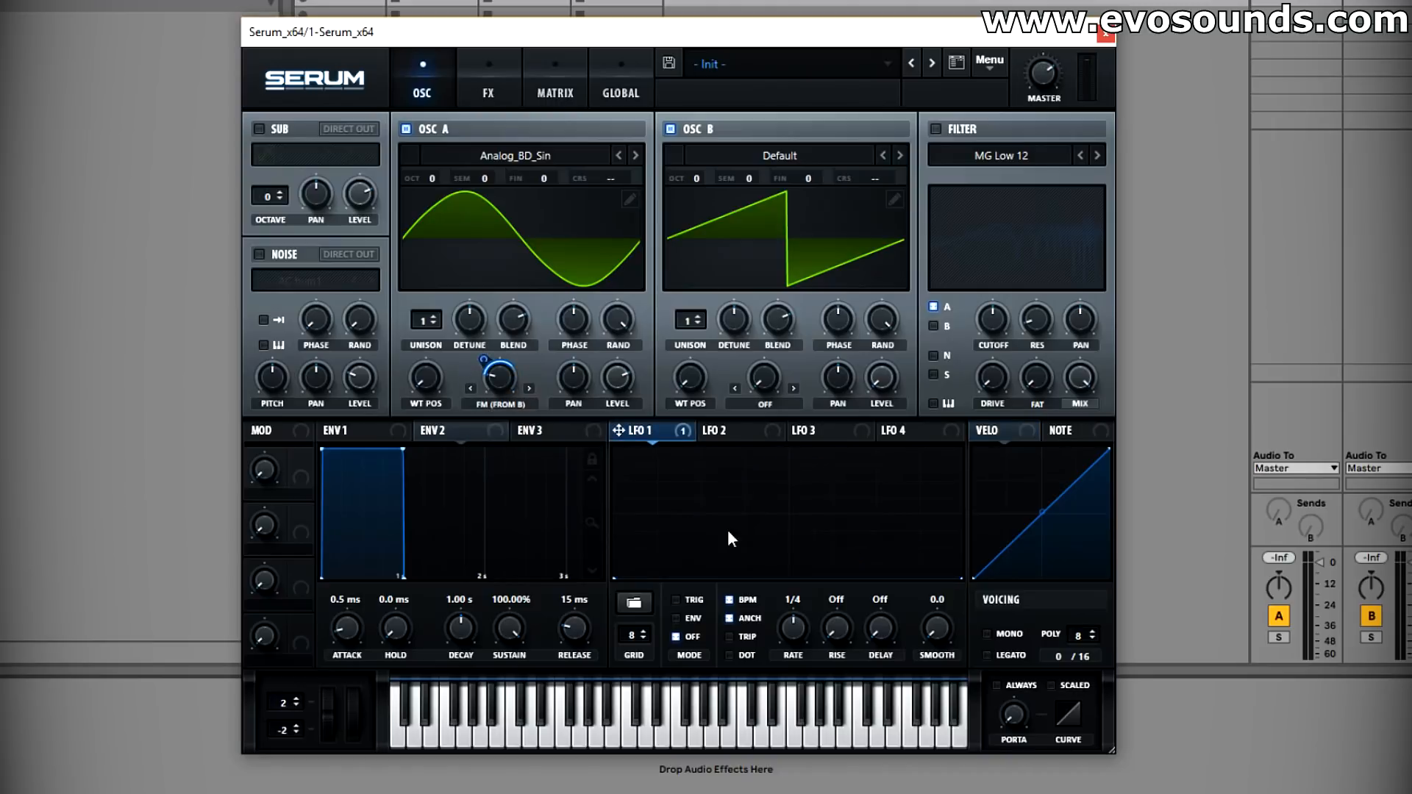
pyautogui.click(640, 602)
pyautogui.moveTo(707, 691)
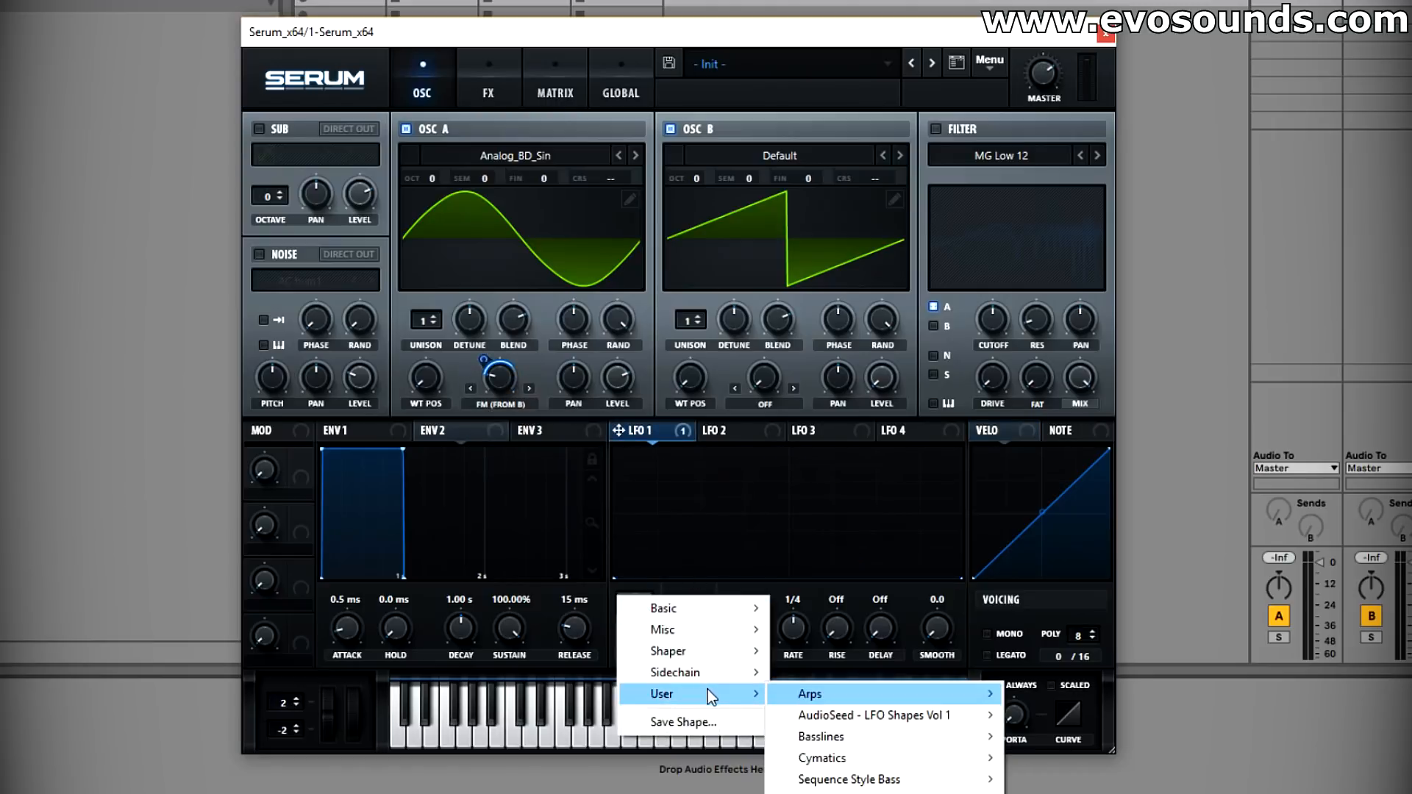
pyautogui.moveTo(849, 709)
pyautogui.moveTo(1065, 722)
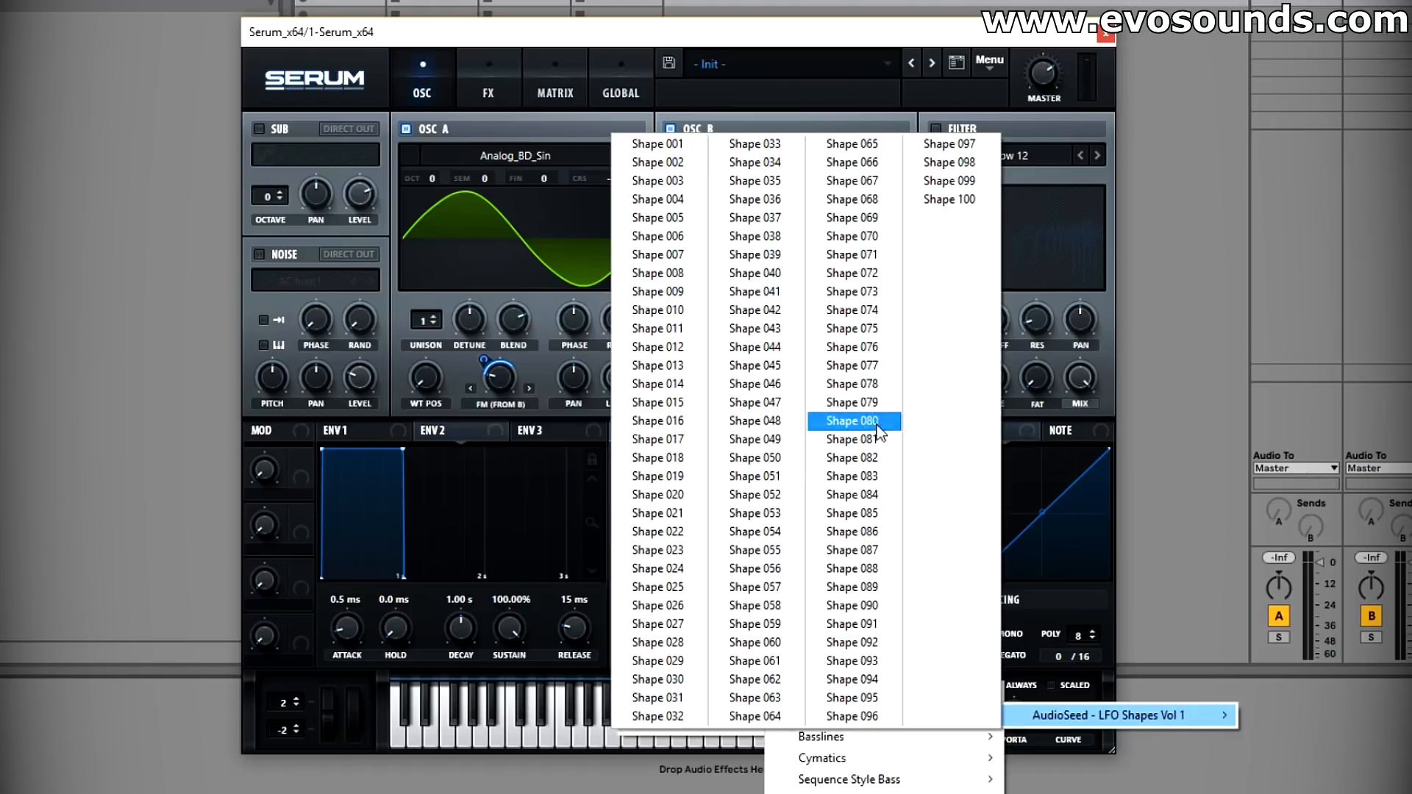
pyautogui.click(868, 589)
# Step: Step through further LFO 1 shapes to one with three curved peaks, using ENV mode and a 1/2 rate
pyautogui.scroll(-3, 637, 599)
pyautogui.scroll(-4, 637, 598)
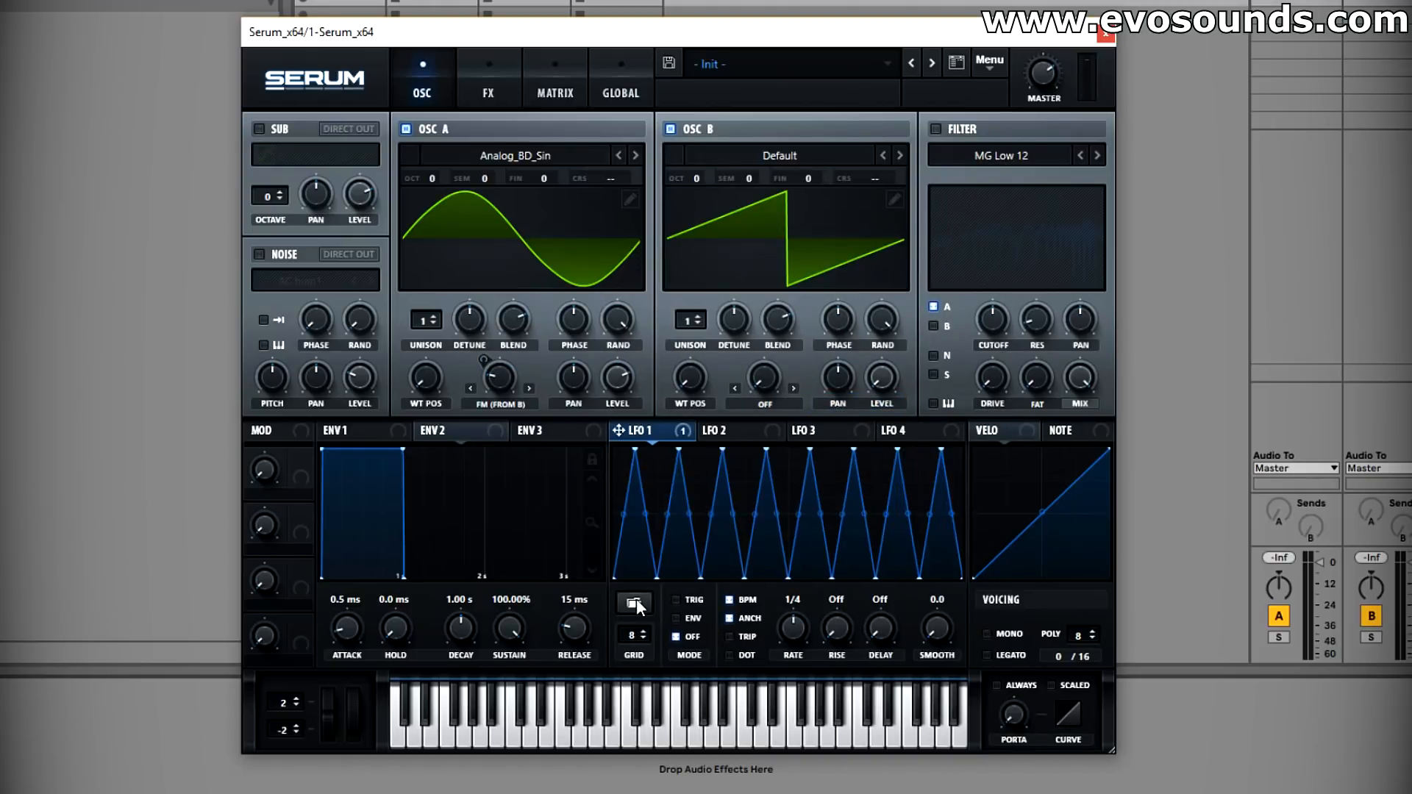
pyautogui.scroll(-1, 638, 599)
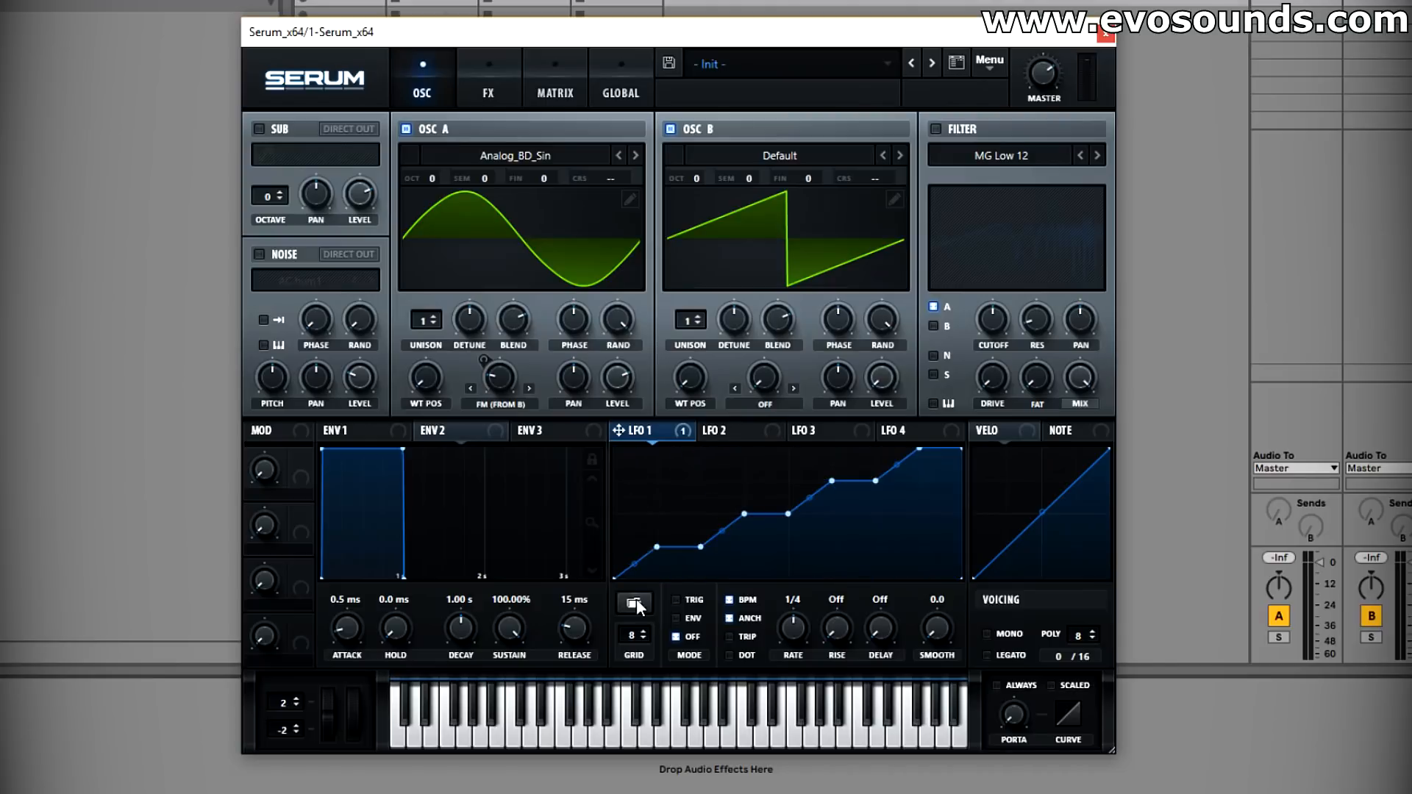
pyautogui.scroll(-3, 637, 599)
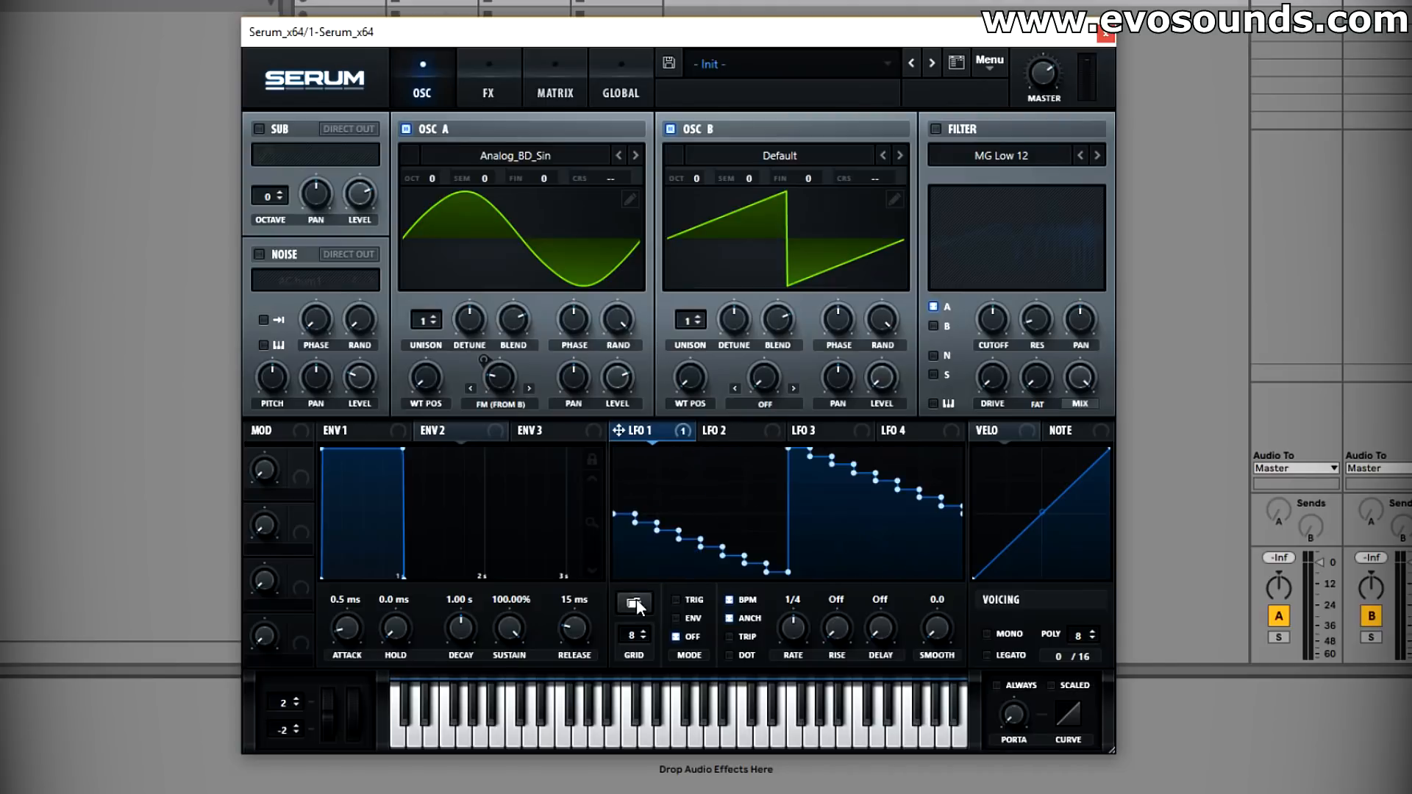
pyautogui.scroll(-1, 637, 598)
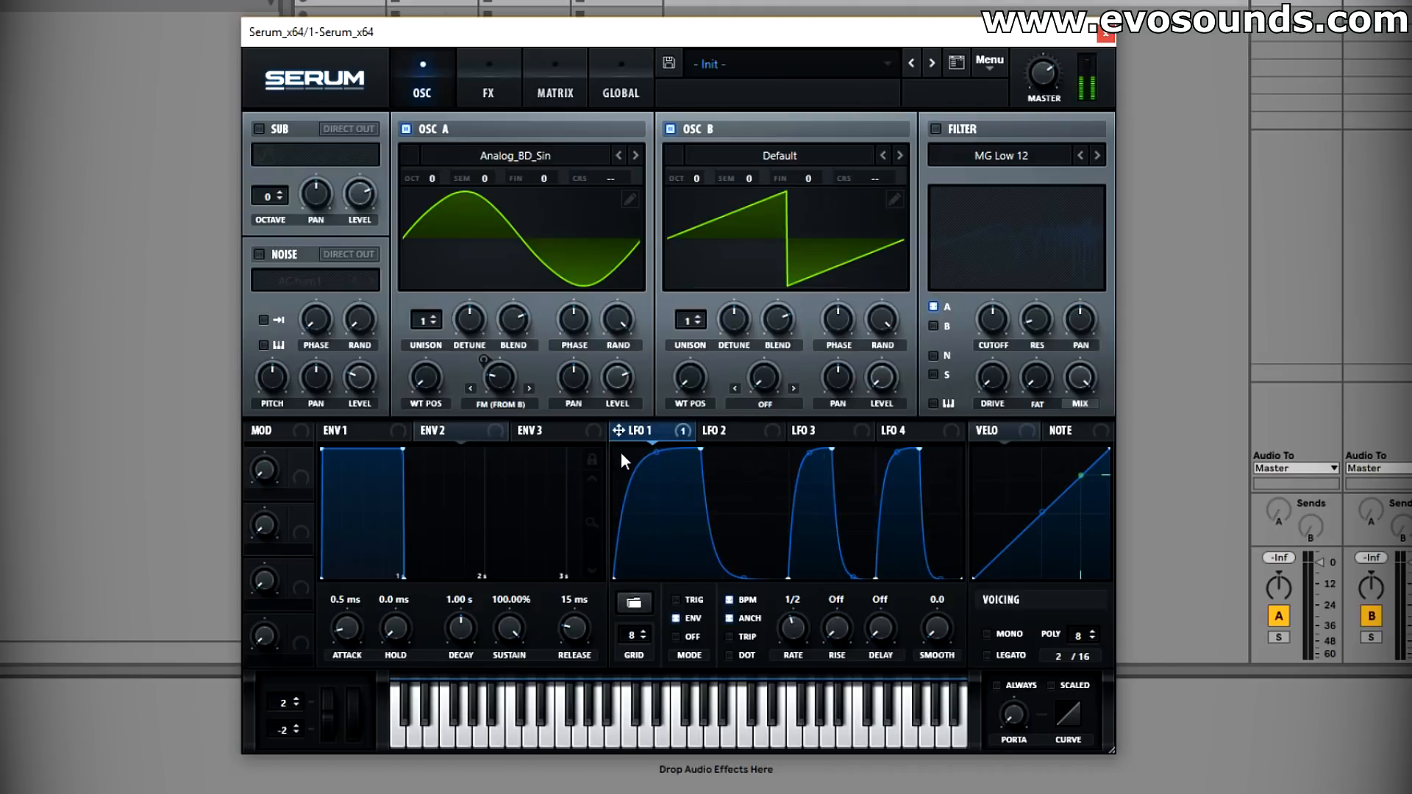
# Step: Modulate oscillator A's level with LFO 1 and raise oscillator B by two octaves
pyautogui.moveTo(618, 430); pyautogui.dragTo(617, 378)
pyautogui.moveTo(699, 182); pyautogui.dragTo(713, 135)
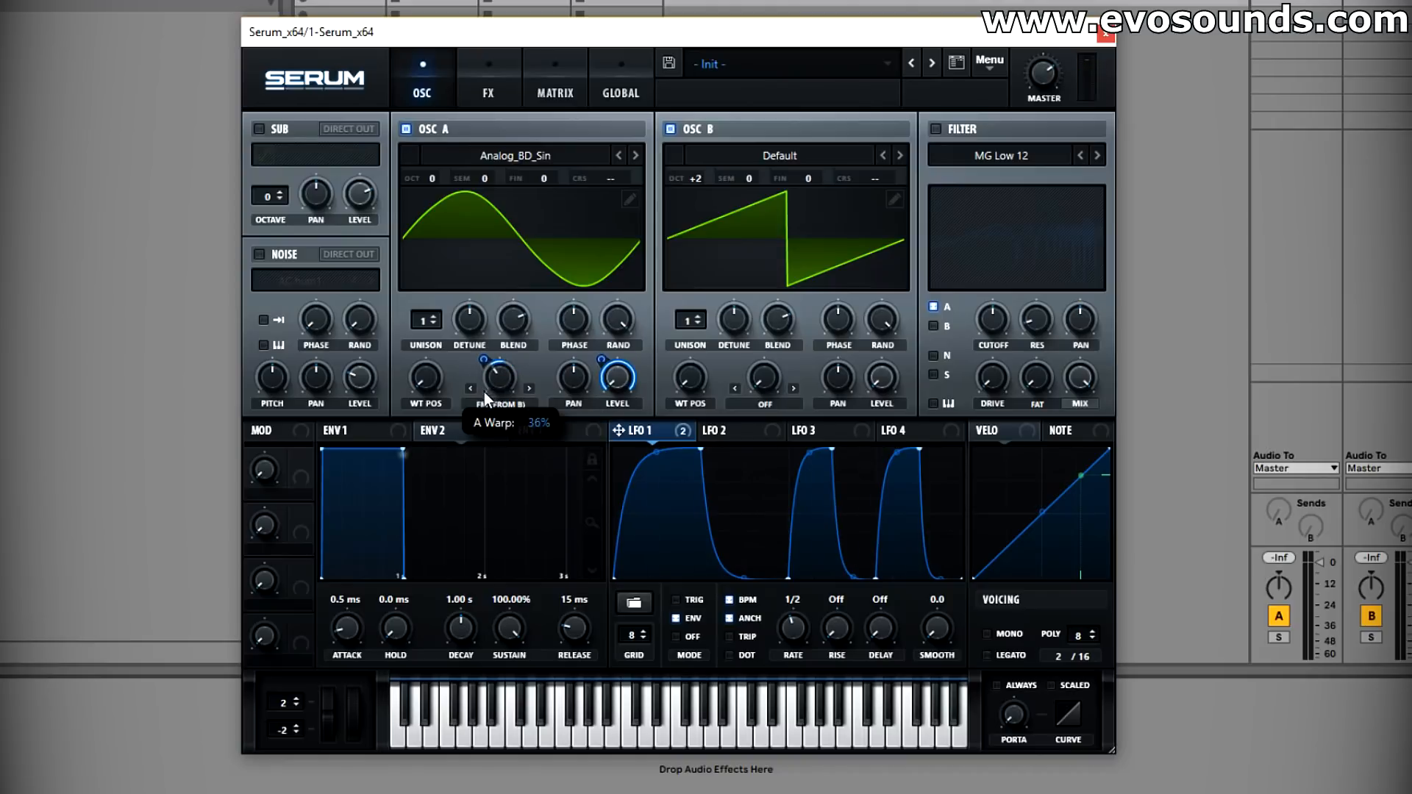
# Step: Give both oscillators 5 unison voices and lower their detune
pyautogui.moveTo(426, 320); pyautogui.dragTo(457, 281)
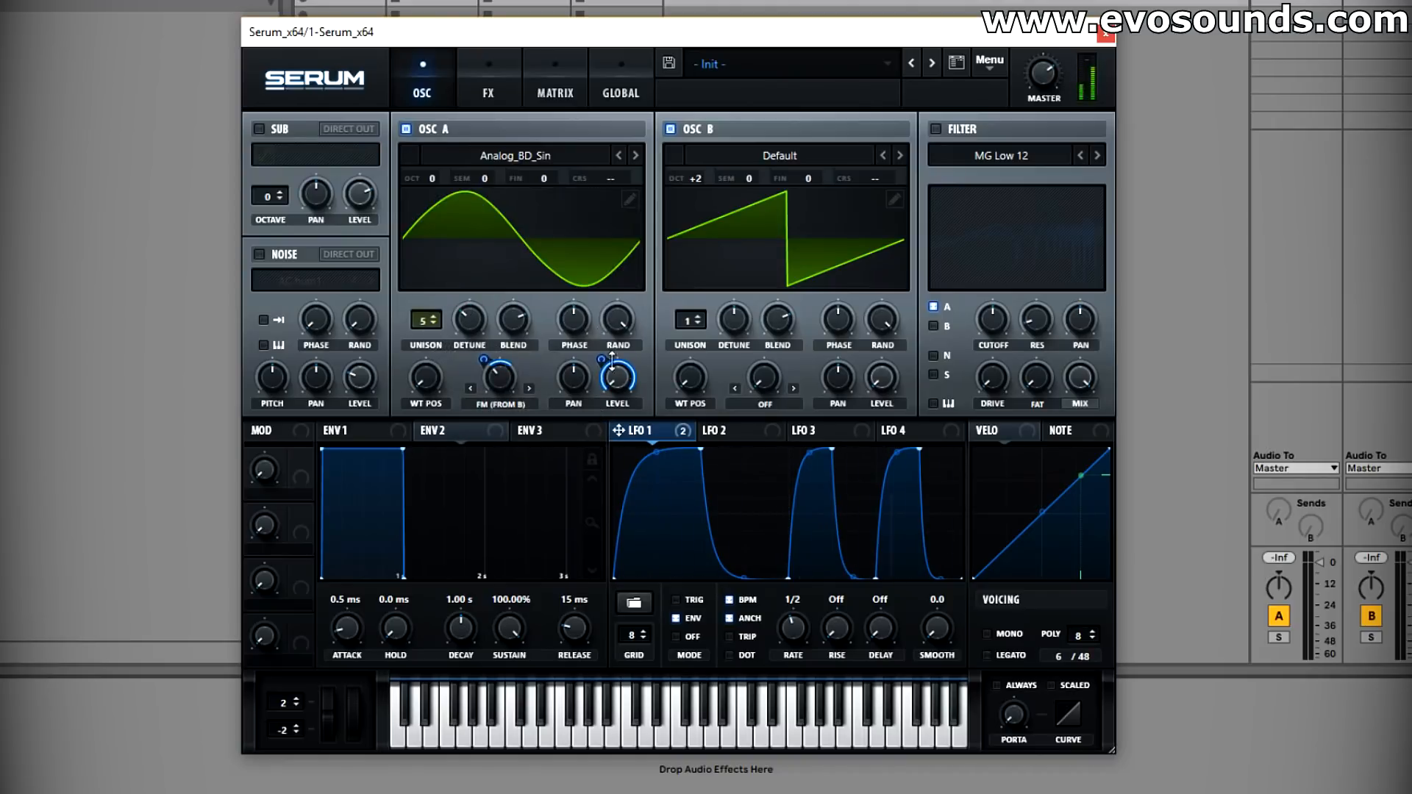
pyautogui.moveTo(690, 320); pyautogui.dragTo(735, 313)
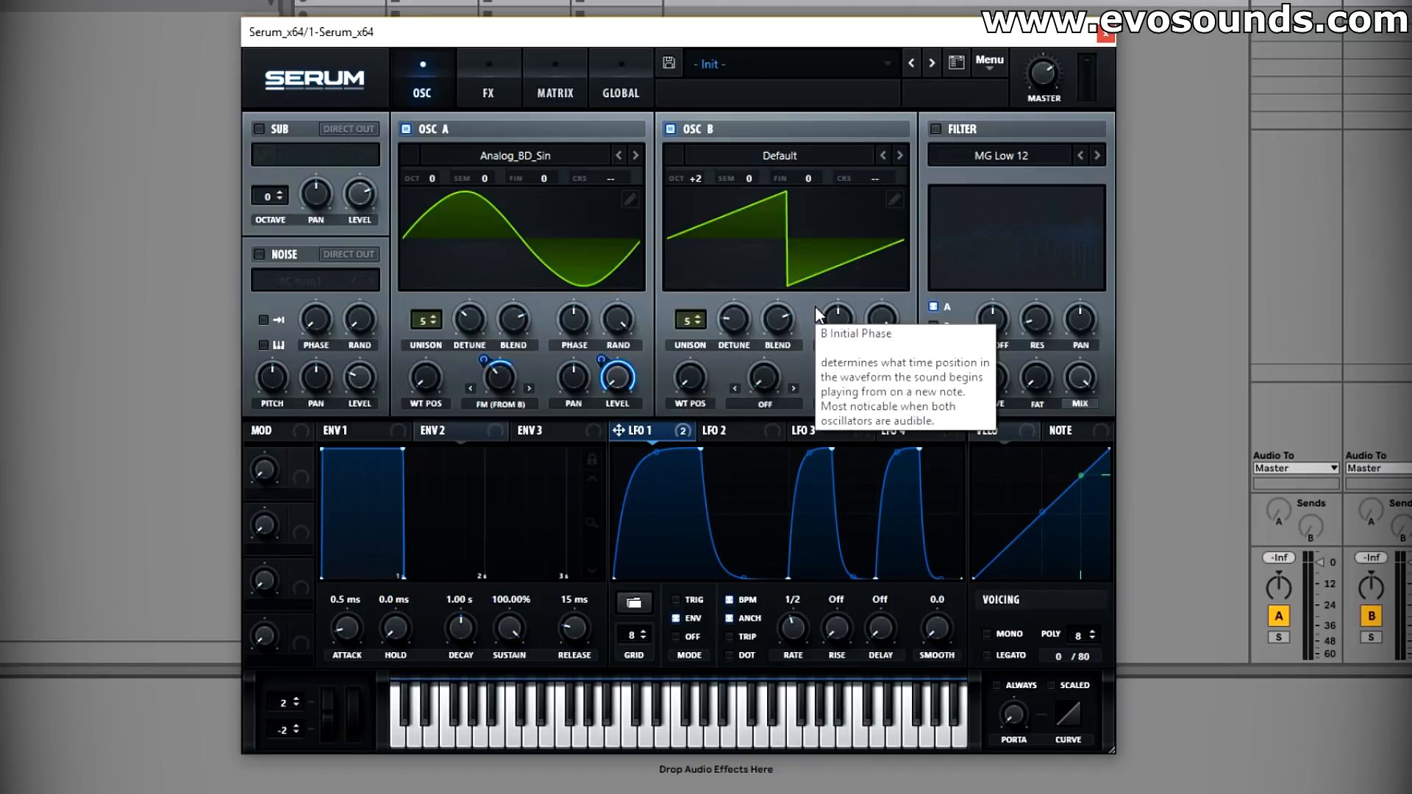
# Step: Turn on the filter and set its type to Combs
pyautogui.click(697, 430)
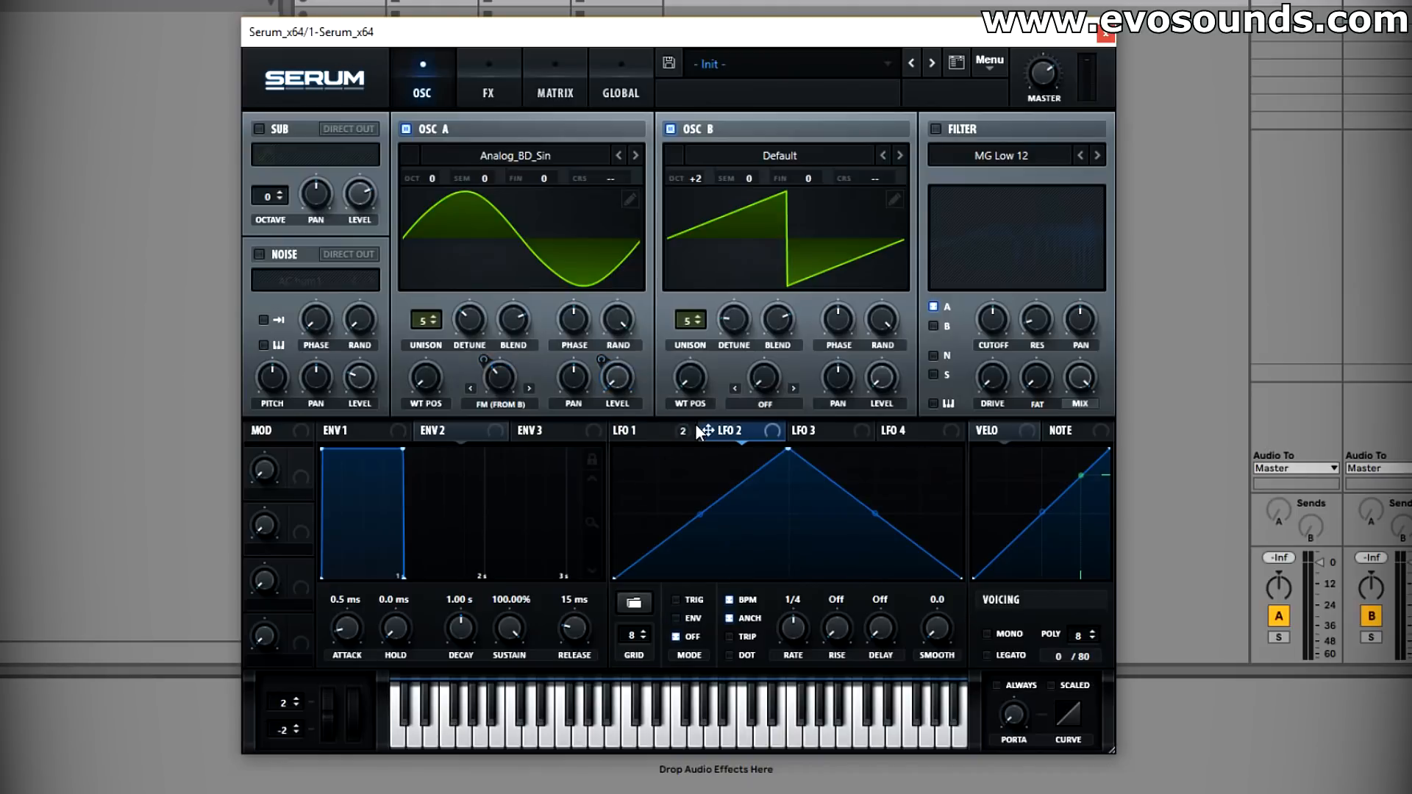
pyautogui.moveTo(696, 426)
pyautogui.click(936, 129)
pyautogui.click(630, 430)
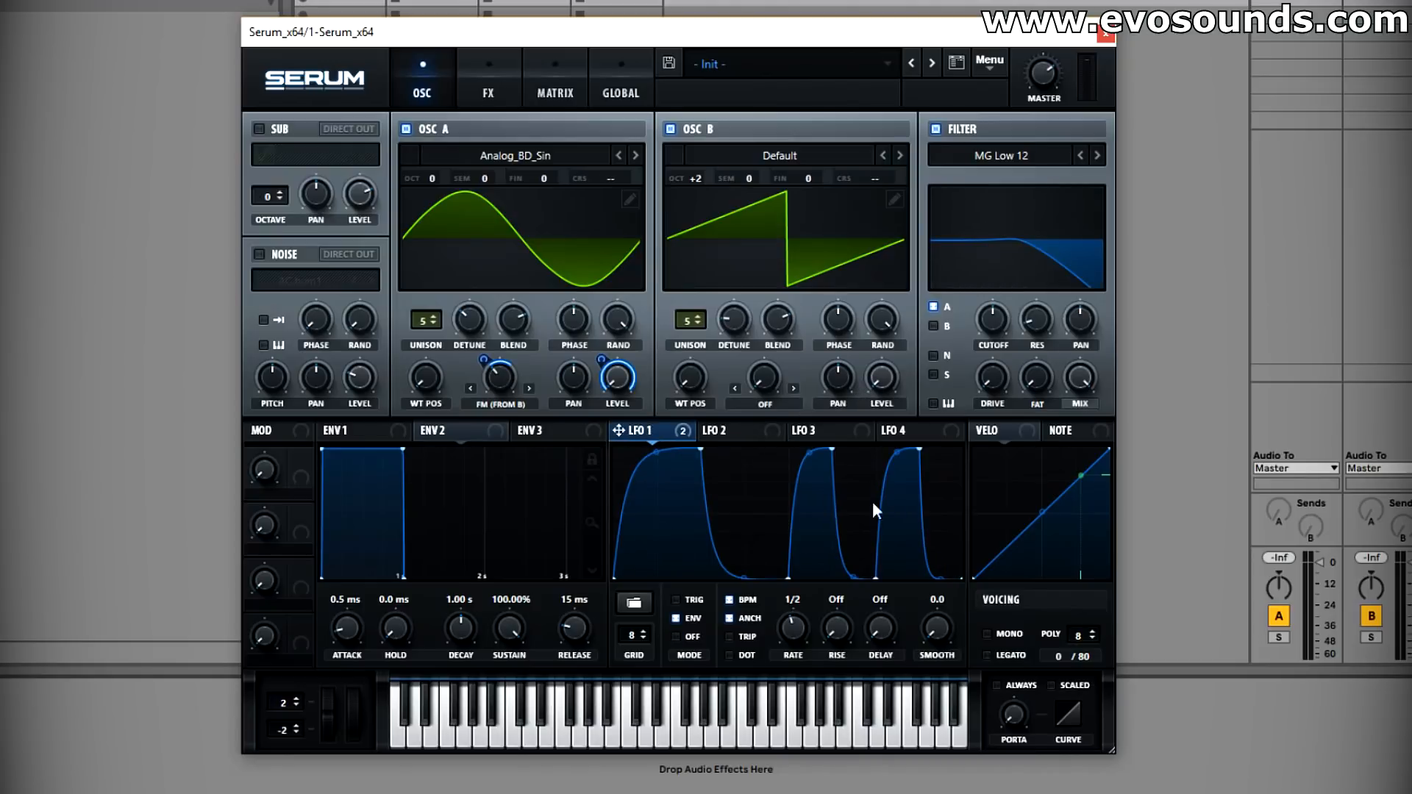
pyautogui.click(986, 155)
pyautogui.moveTo(982, 222)
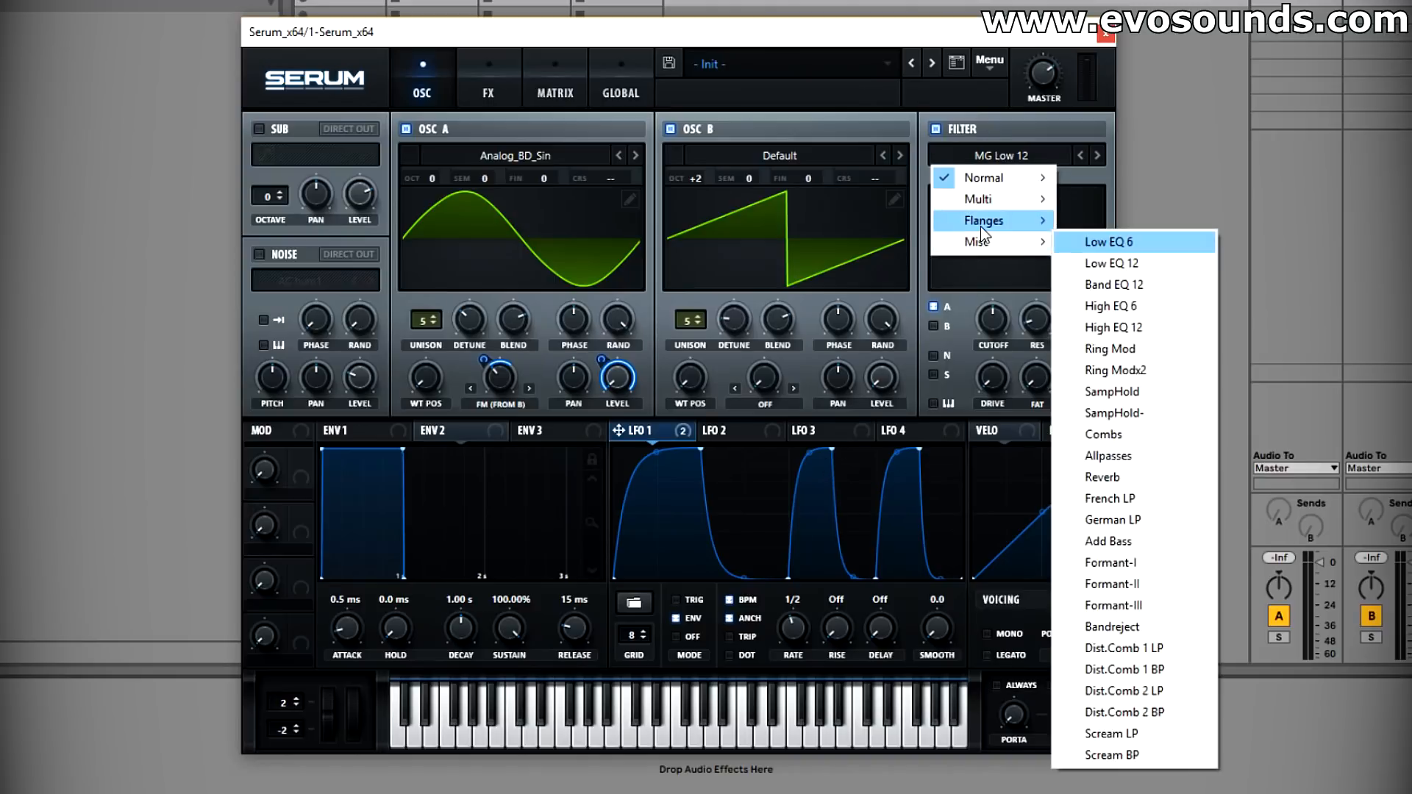
pyautogui.click(1149, 431)
# Step: Shape LFO 2 to be empty in its first half and full in the second, modulating the filter mix in ENV mode at 1/2 rate
pyautogui.click(765, 429)
pyautogui.moveTo(802, 452)
pyautogui.mouseDown()
pyautogui.moveTo(805, 546)
pyautogui.moveTo(822, 428)
pyautogui.moveTo(935, 424)
pyautogui.mouseUp()
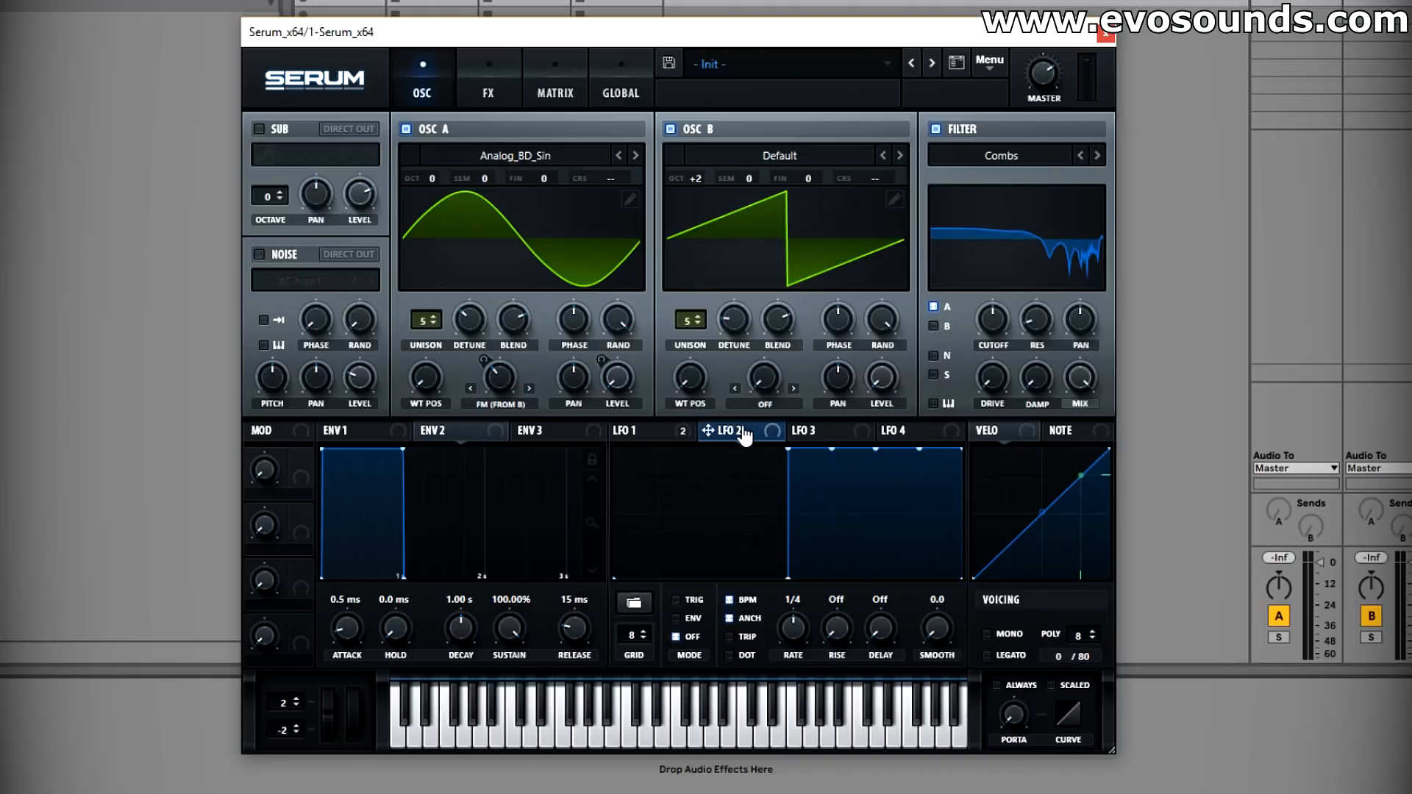
pyautogui.moveTo(1077, 394); pyautogui.dragTo(1081, 379)
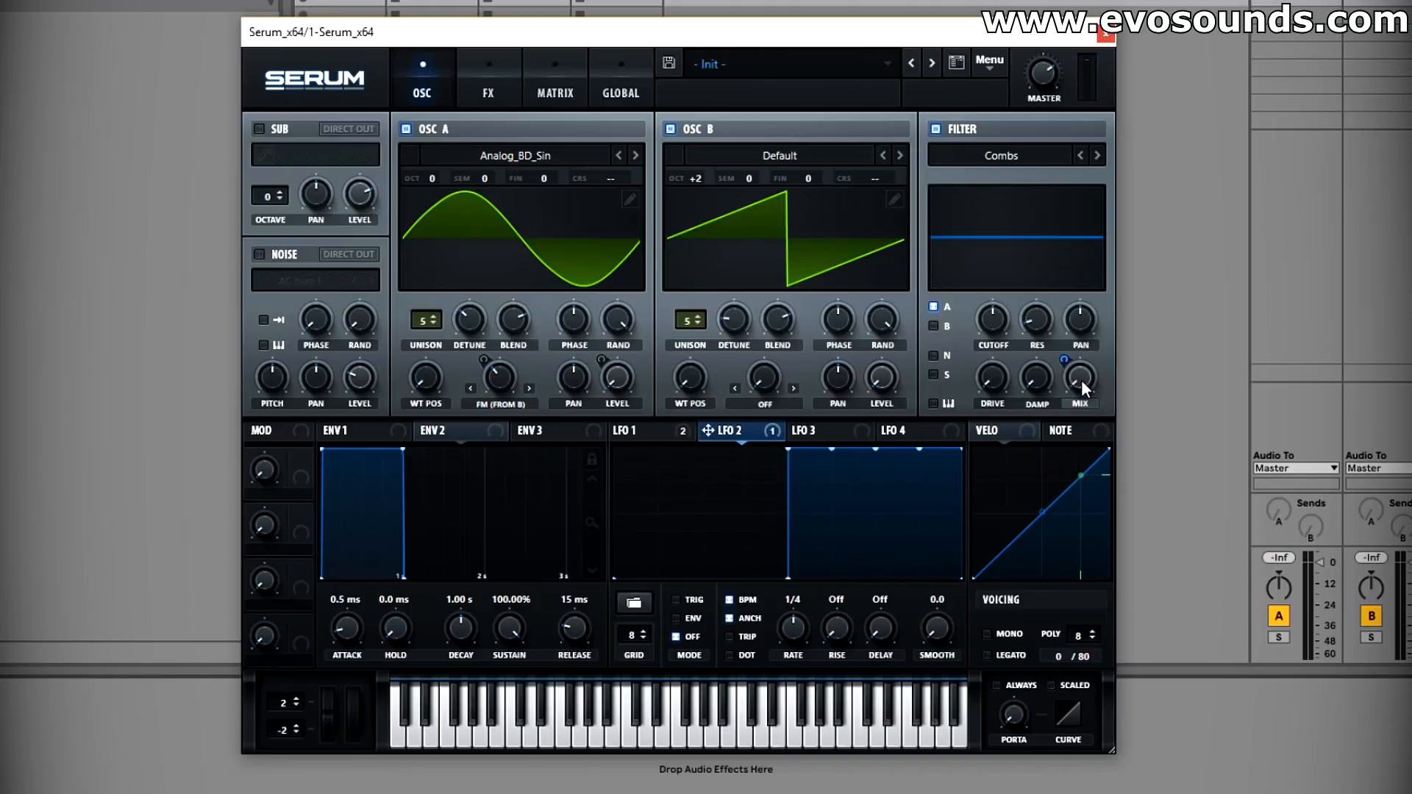
pyautogui.click(675, 618)
pyautogui.moveTo(793, 623); pyautogui.dragTo(793, 633)
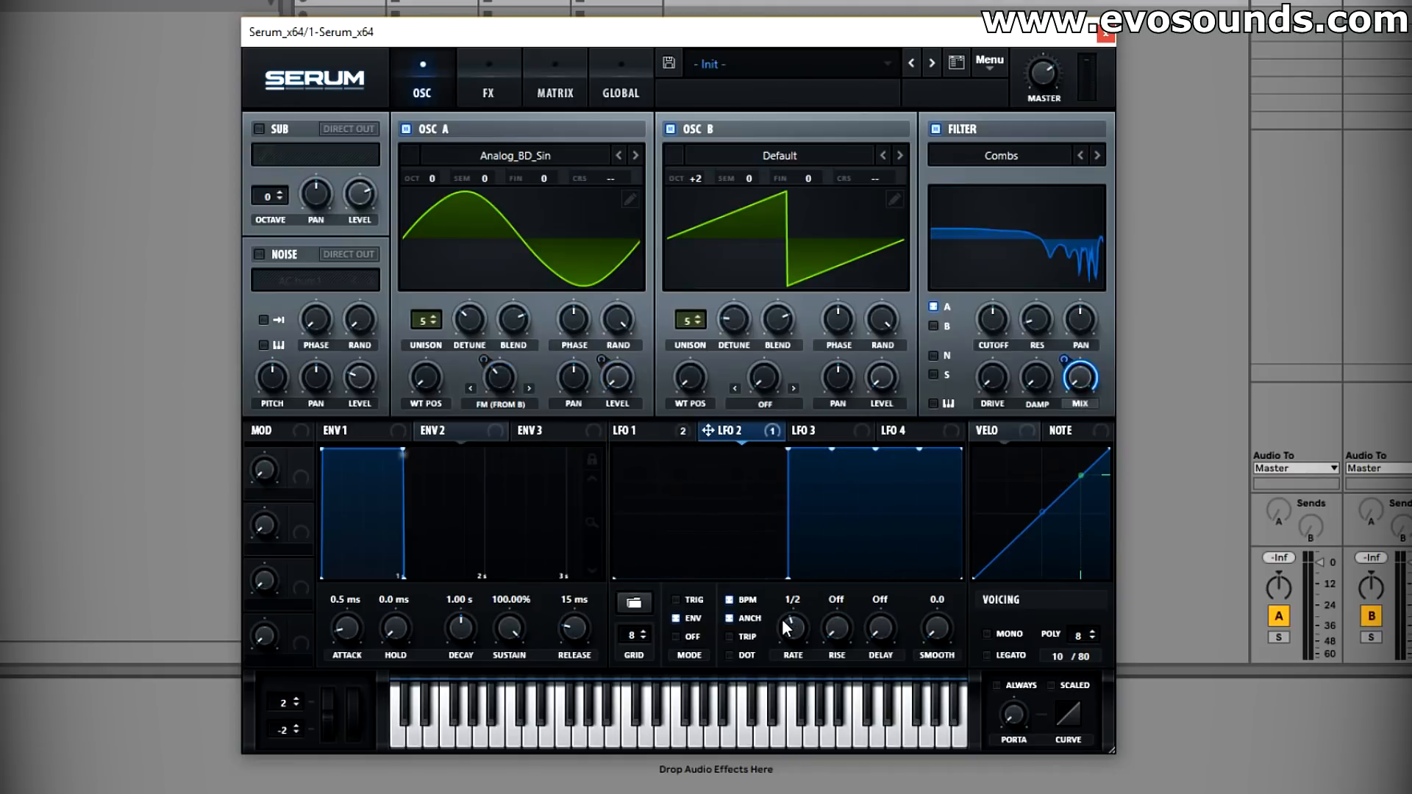
# Step: Lower the filter cutoff and remove the LFO 2 modulation from the filter mix
pyautogui.moveTo(989, 318); pyautogui.dragTo(950, 328)
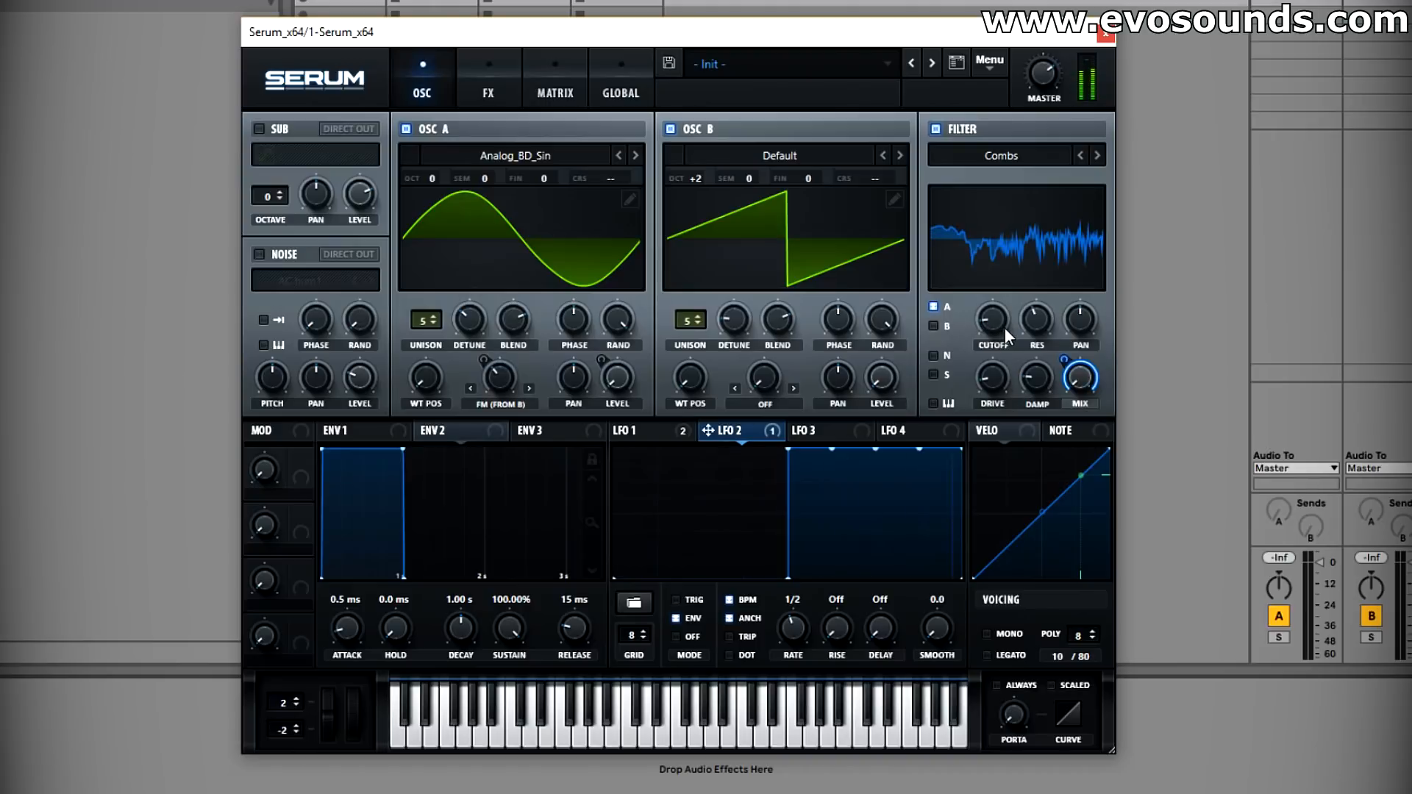
pyautogui.rightClick(1080, 376)
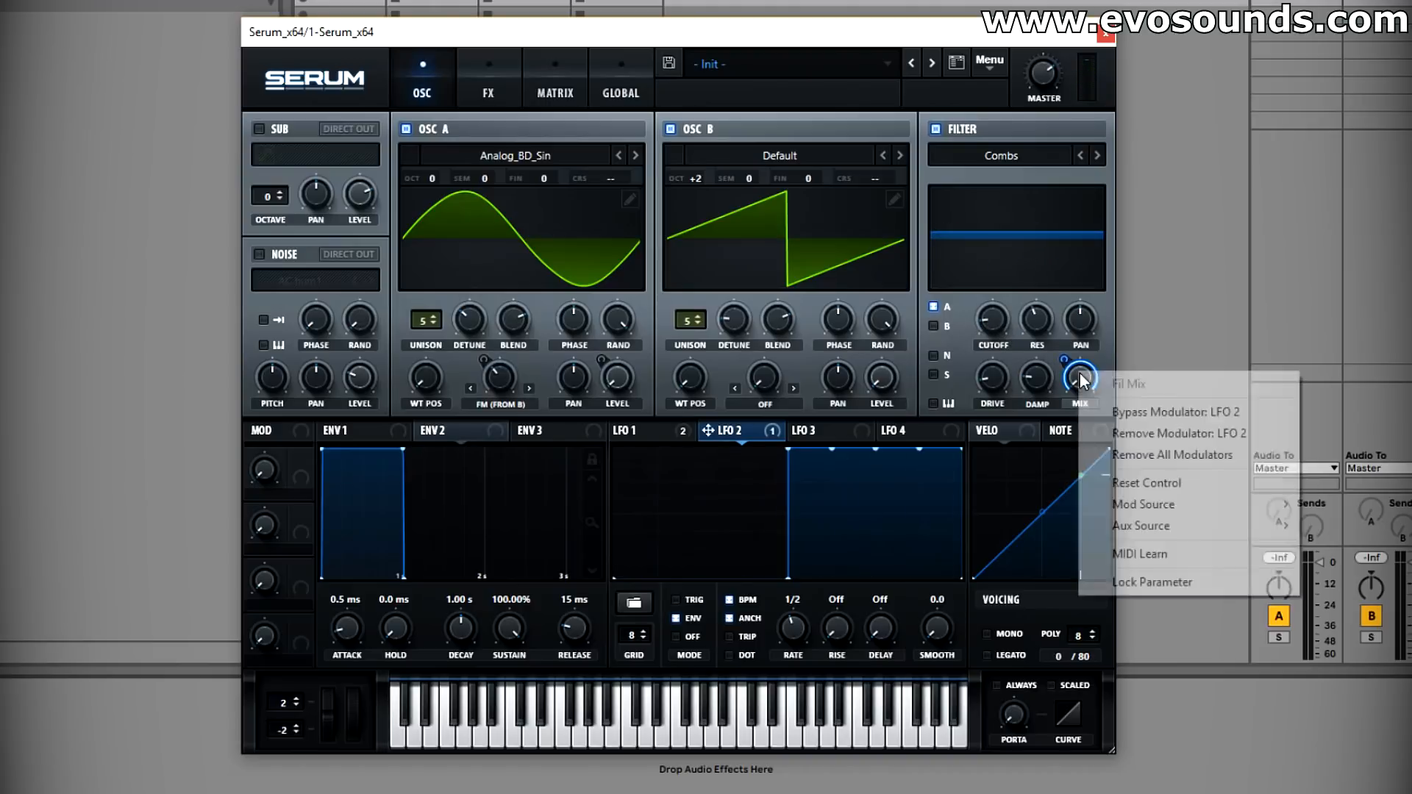
pyautogui.click(1122, 452)
pyautogui.click(654, 430)
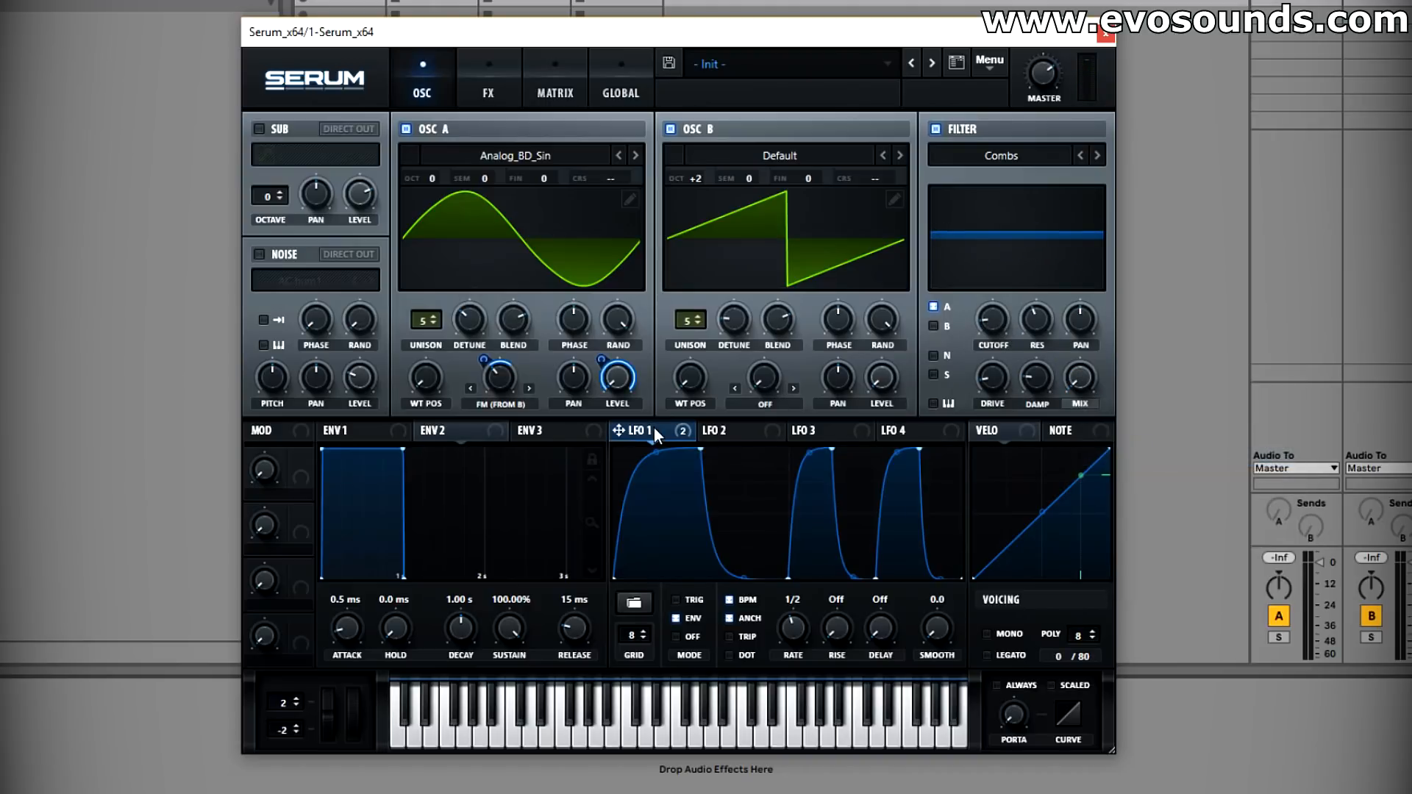
pyautogui.click(761, 435)
pyautogui.click(659, 431)
pyautogui.click(743, 436)
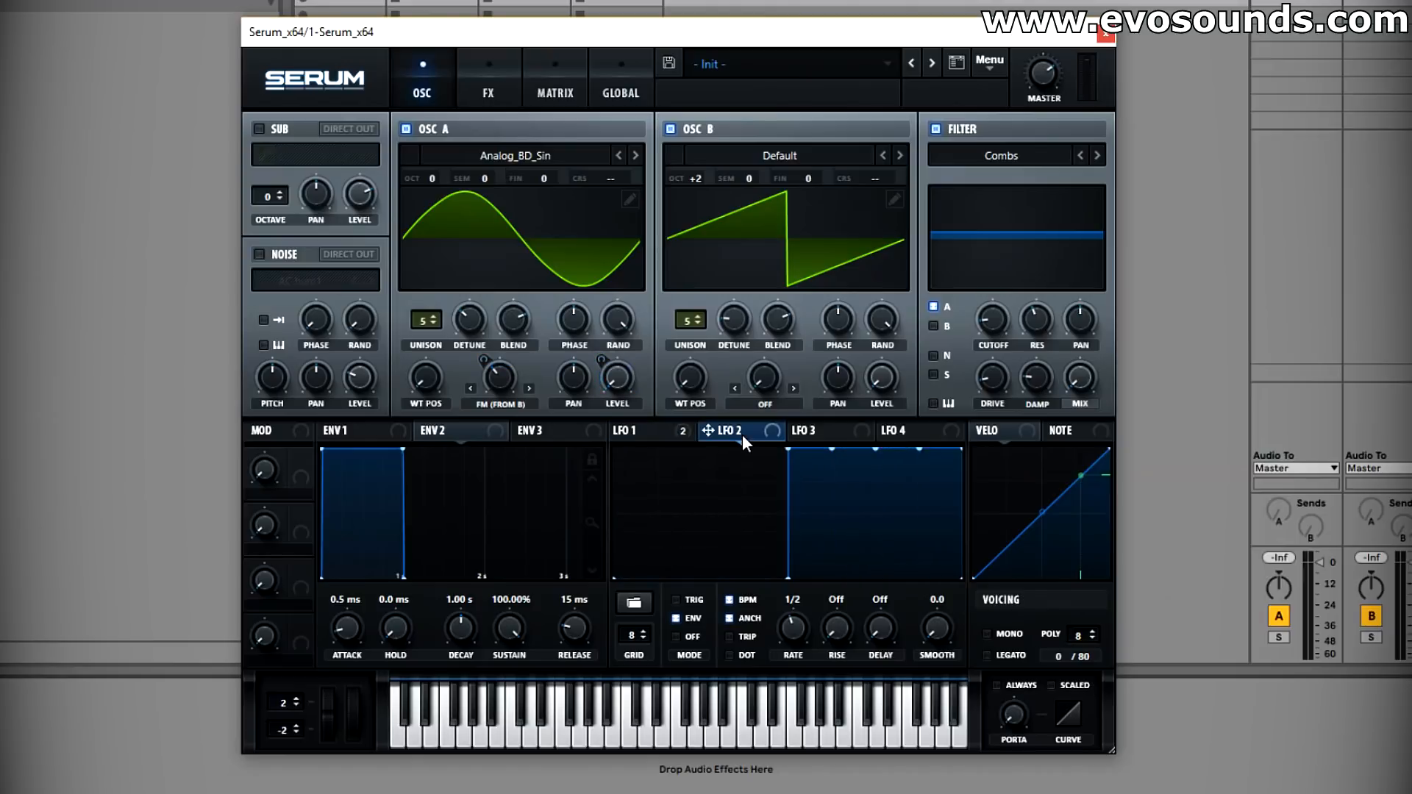
# Step: Soften the falling curves of LFO 1's three peaks and set a loopback point where the second peak starts
pyautogui.click(671, 431)
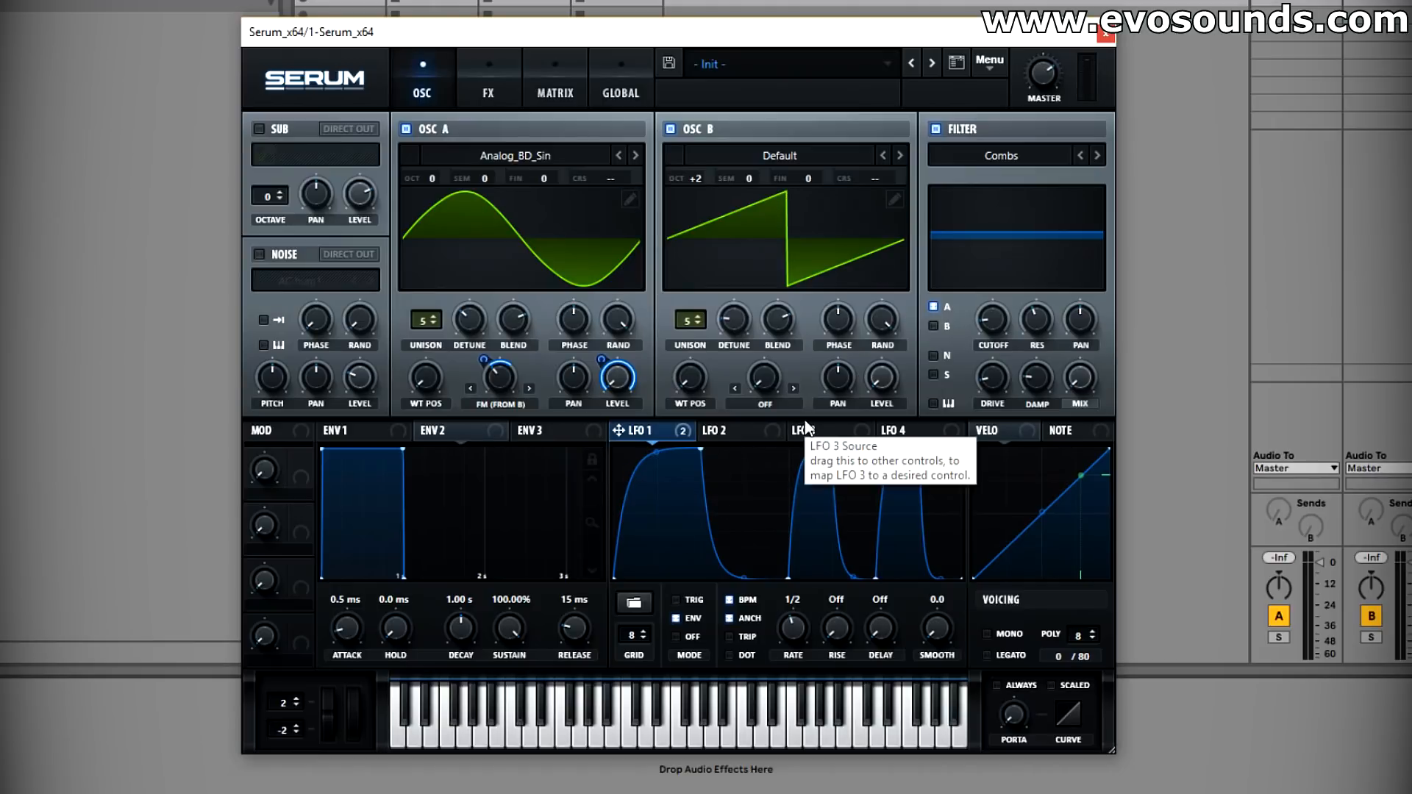
pyautogui.moveTo(741, 573); pyautogui.dragTo(850, 561)
pyautogui.moveTo(941, 576); pyautogui.dragTo(940, 561)
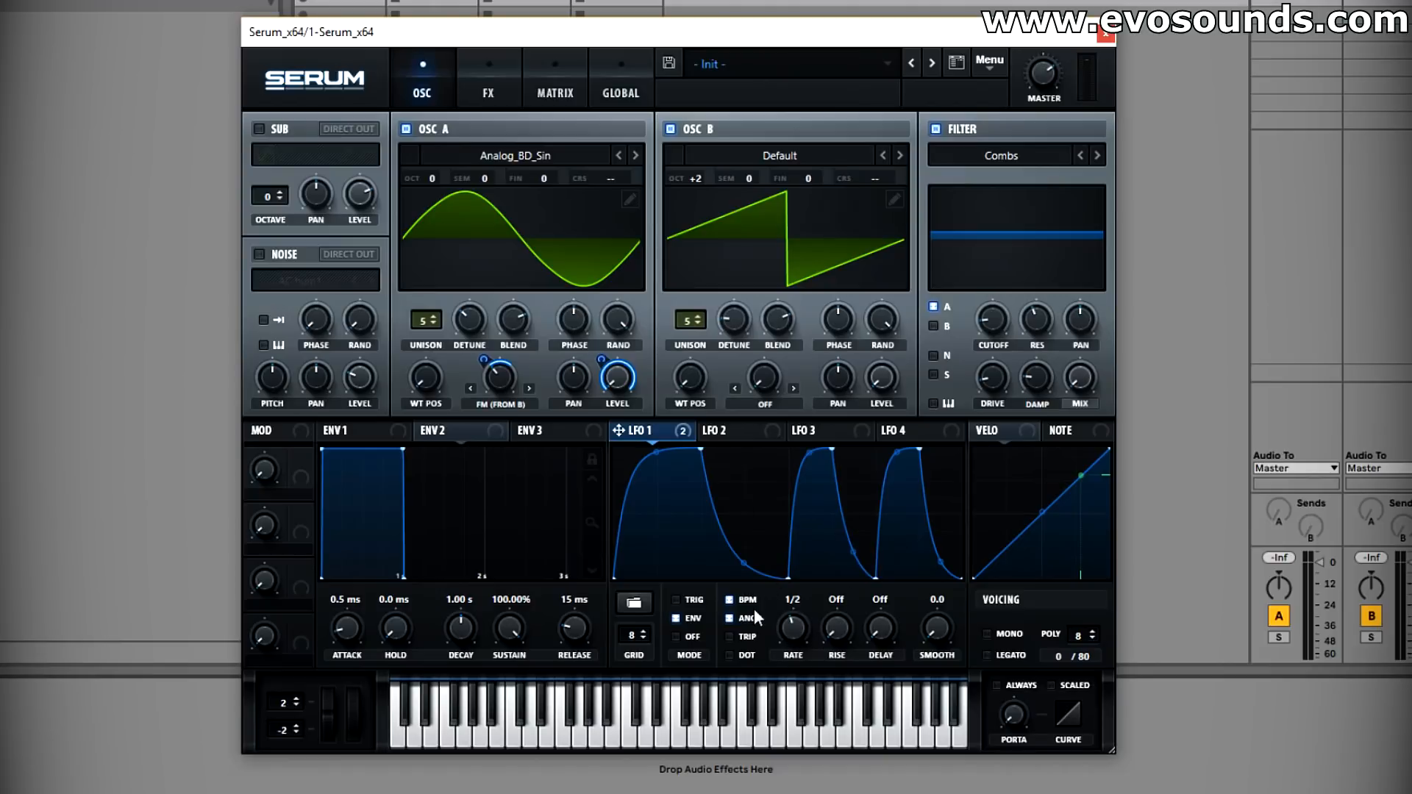
pyautogui.rightClick(788, 578)
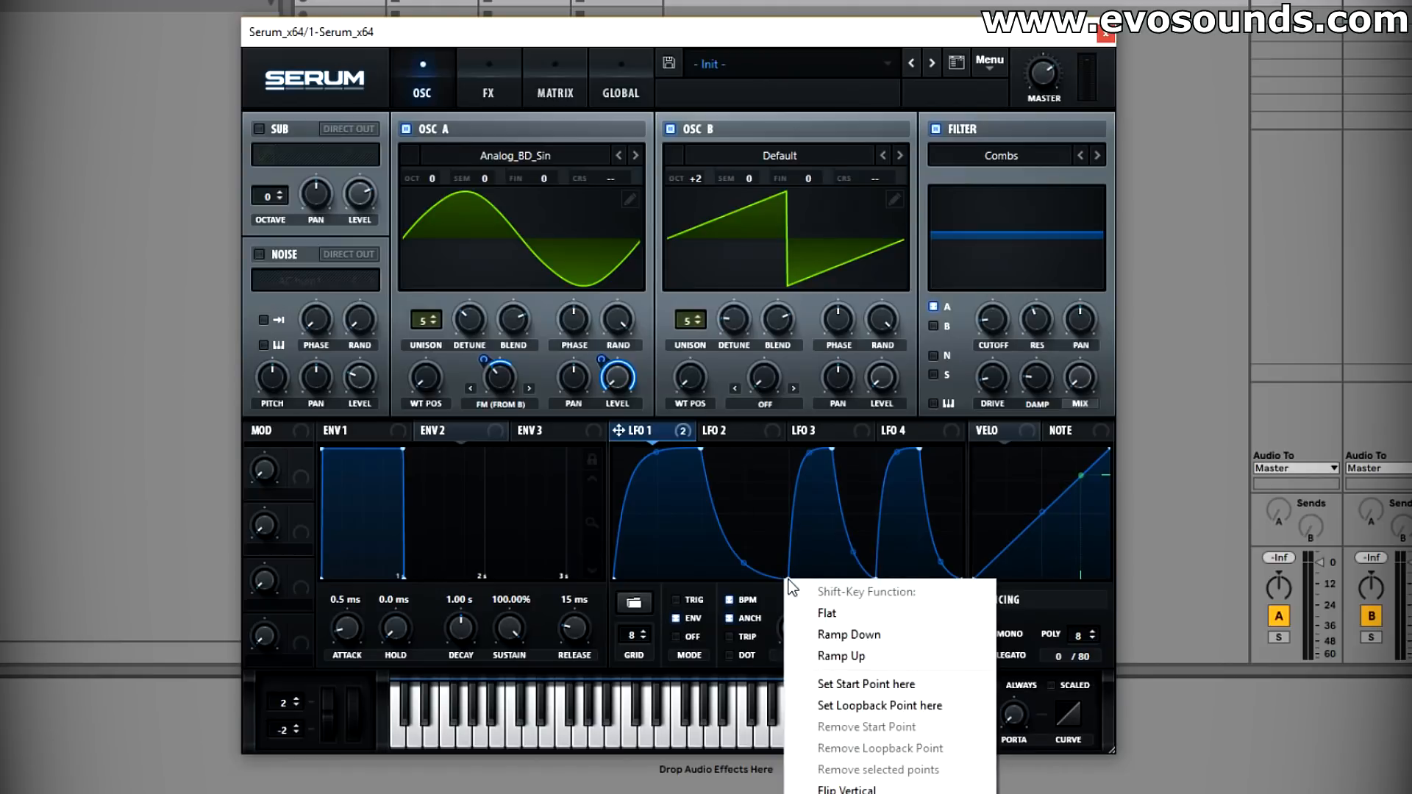
pyautogui.click(889, 704)
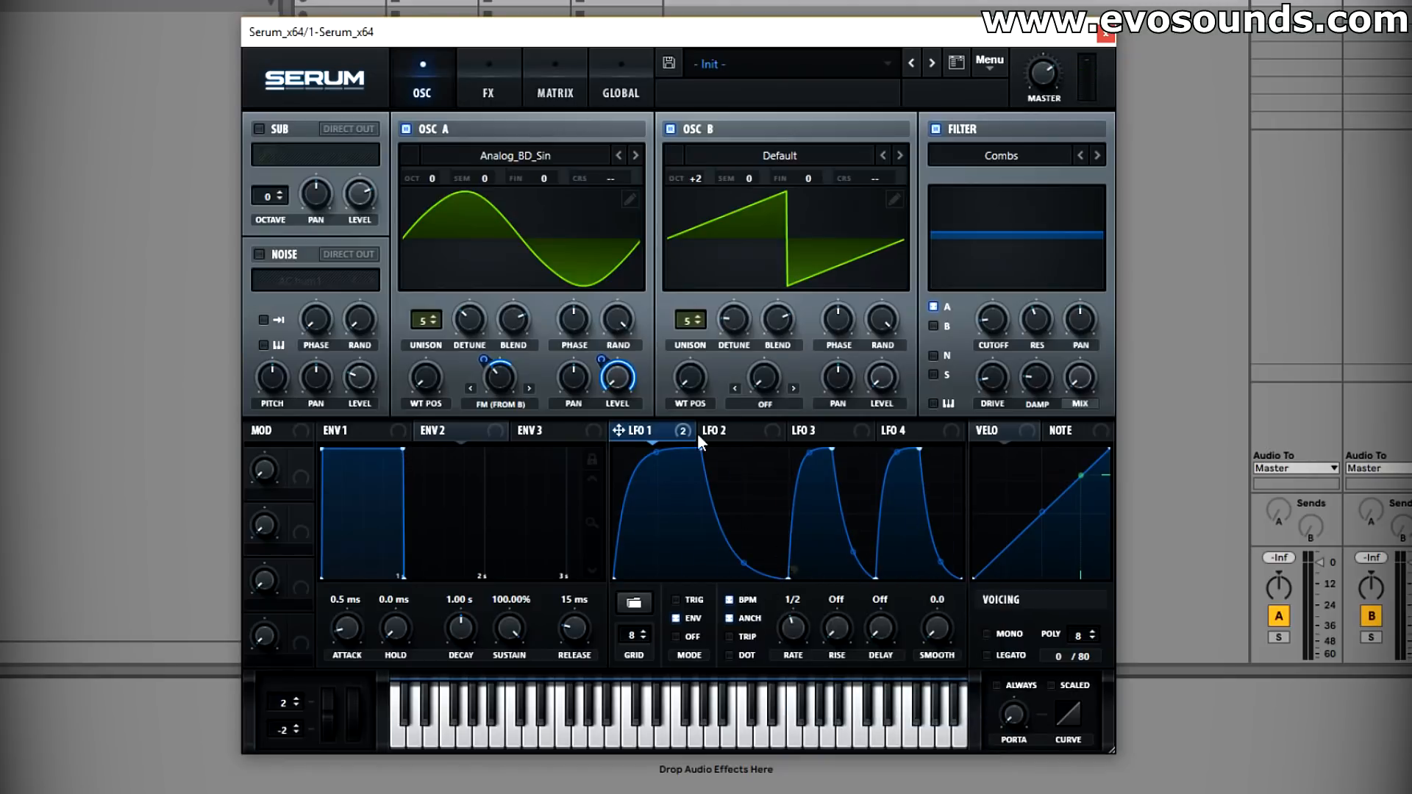
# Step: Assign LFO 2 to its own rate and open the modulation matrix
pyautogui.click(750, 434)
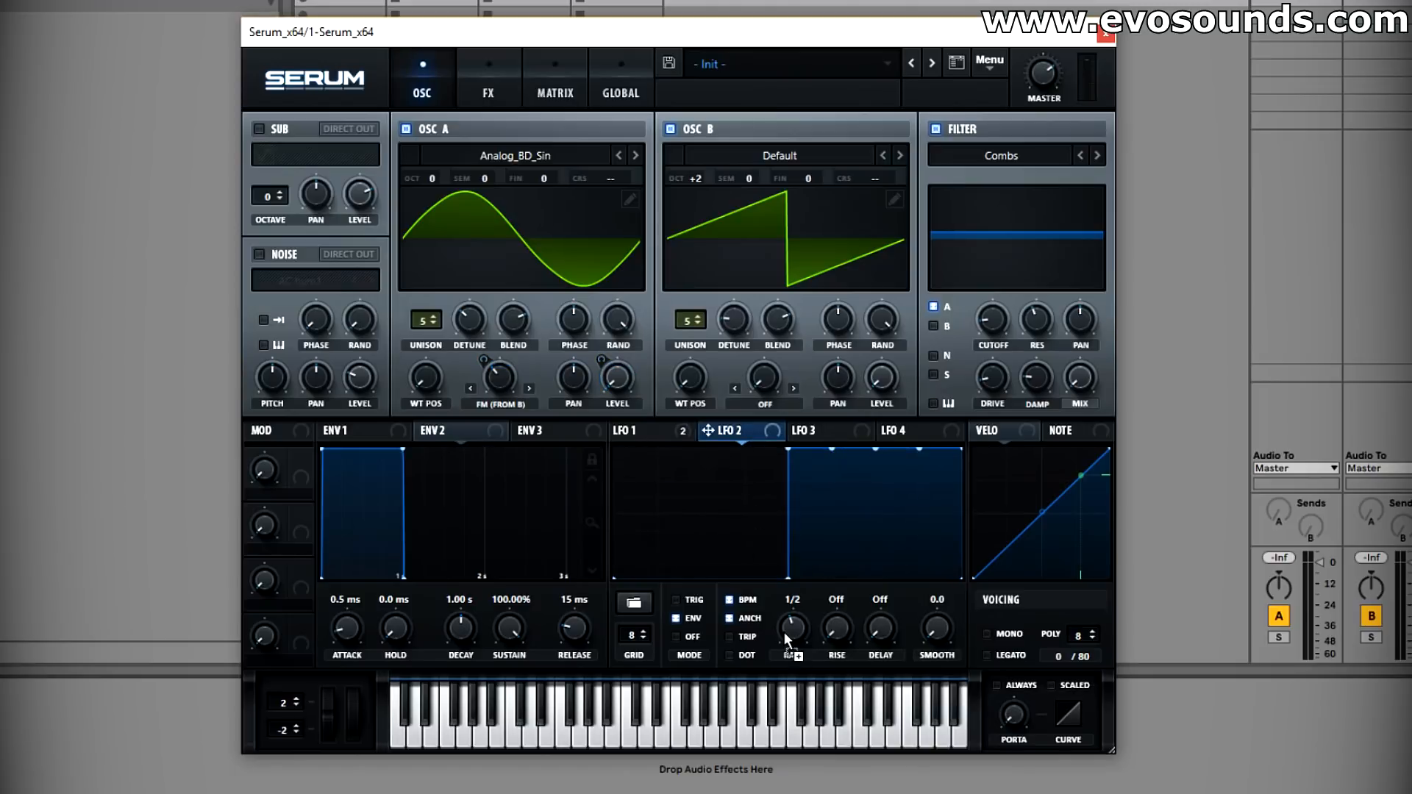
pyautogui.click(661, 434)
pyautogui.click(754, 431)
pyautogui.moveTo(780, 615)
pyautogui.click(488, 93)
pyautogui.click(556, 92)
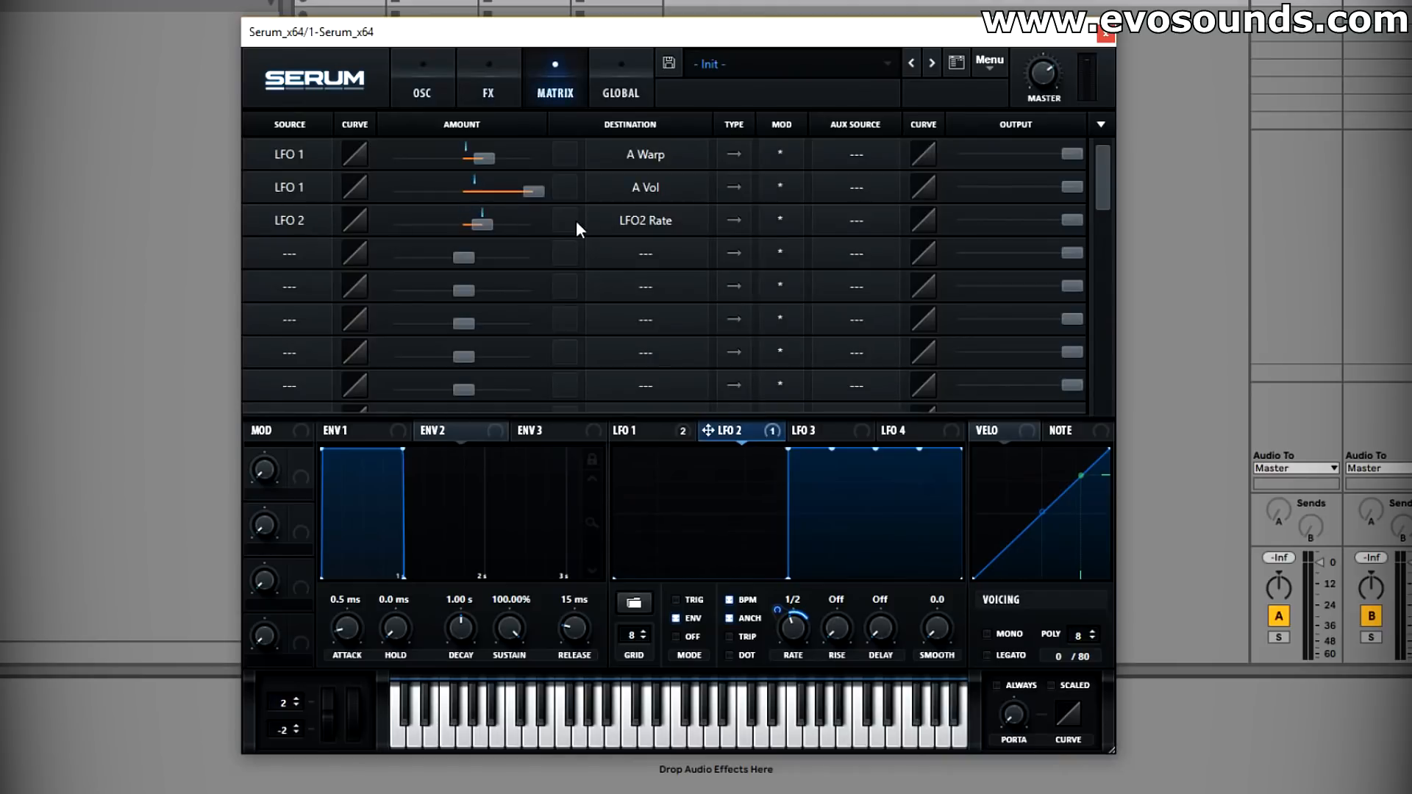
# Step: Change the third modulation row's destination to LFO1 Rate, keeping LFO 2 as its source
pyautogui.click(277, 223)
pyautogui.click(306, 192)
pyautogui.click(623, 222)
pyautogui.moveTo(659, 370)
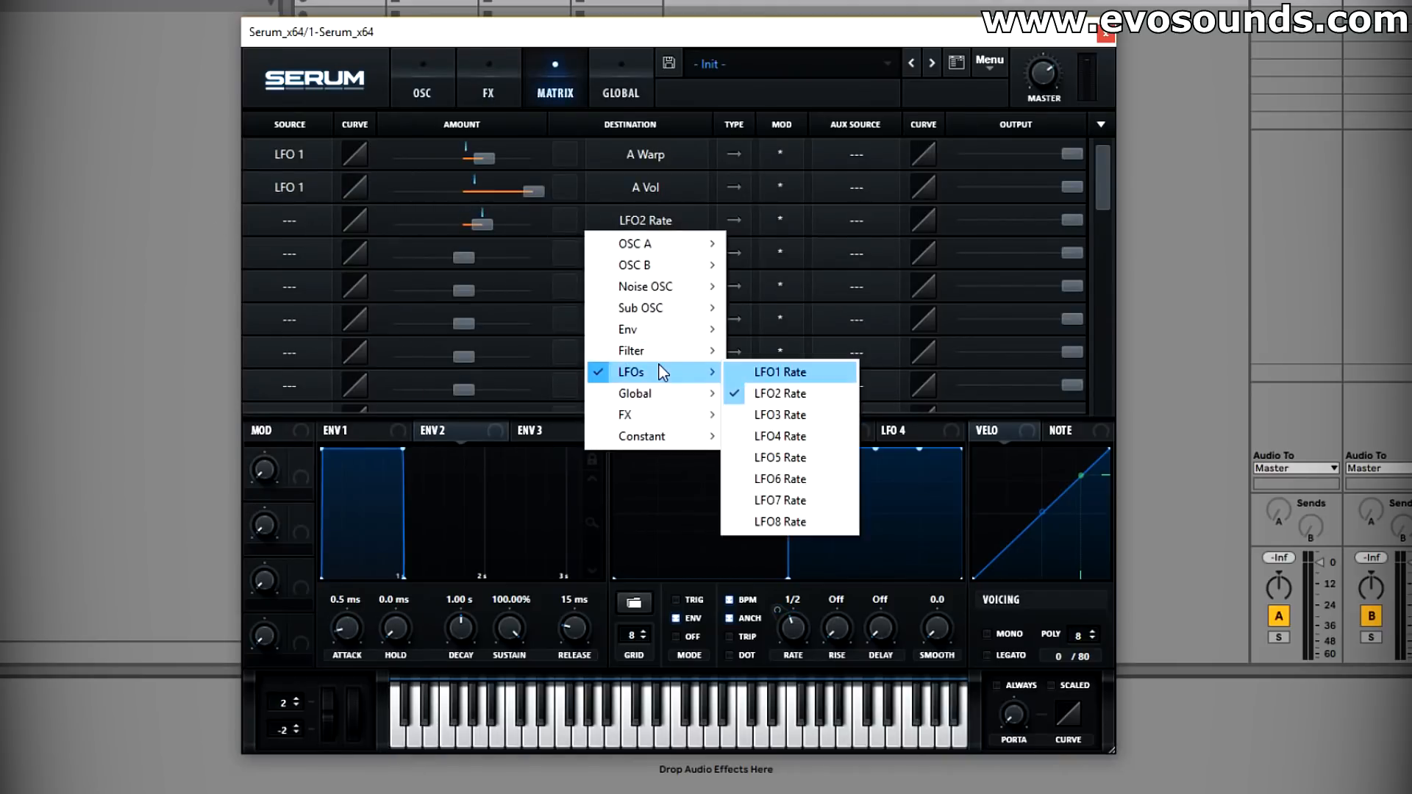
pyautogui.click(756, 373)
pyautogui.click(291, 220)
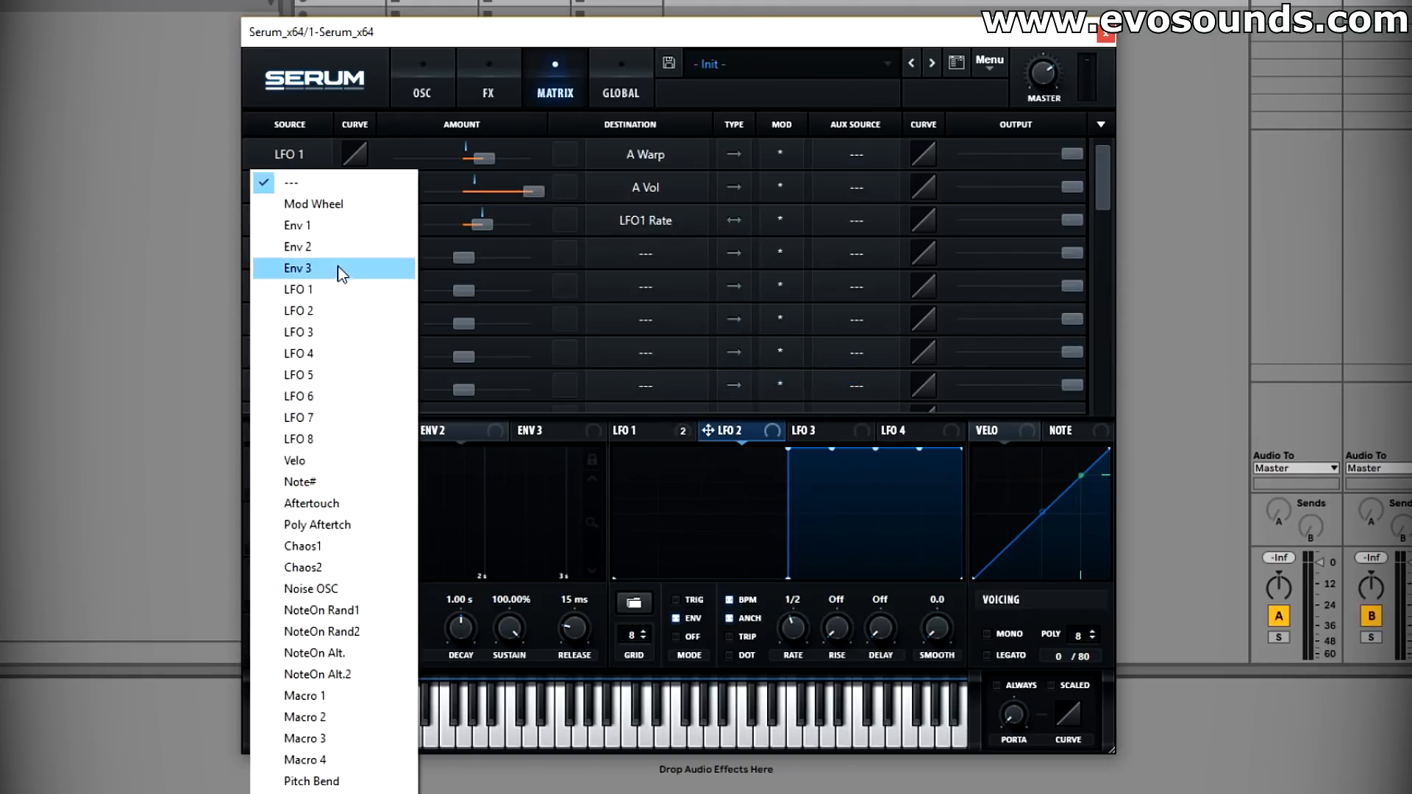
pyautogui.click(339, 310)
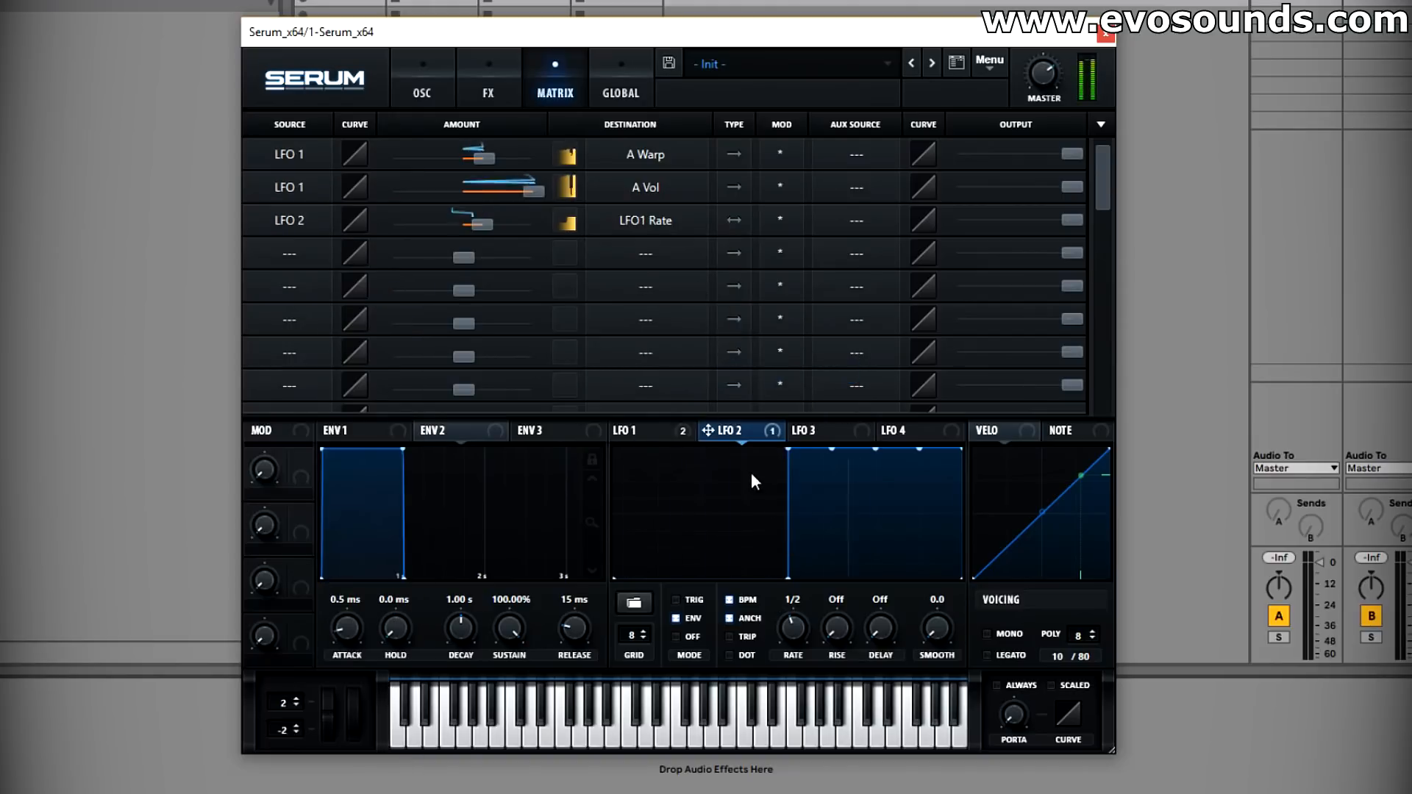
# Step: Reduce the LFO 2 to LFO 1 rate modulation amount to 7 and return to the oscillators with LFO 1 displayed
pyautogui.click(677, 430)
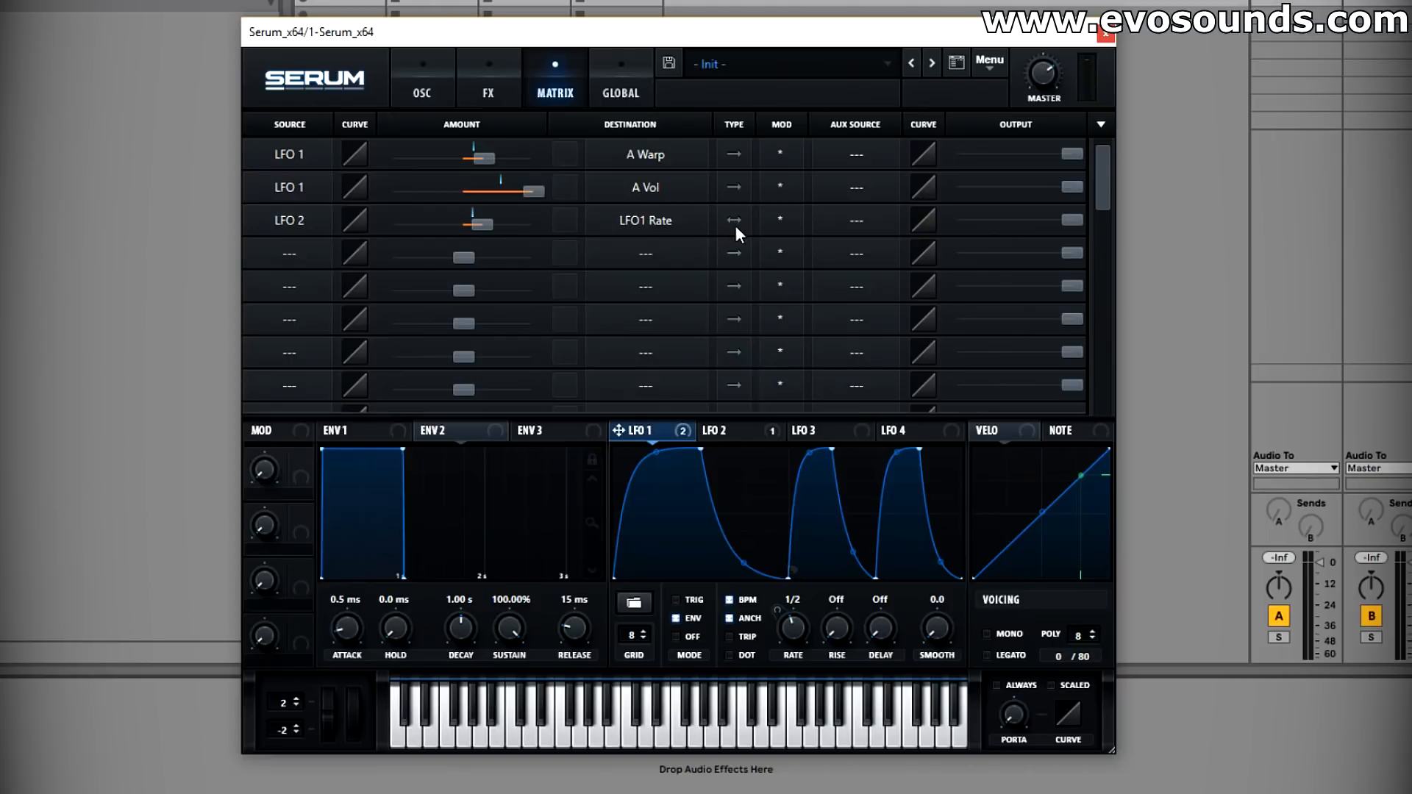
pyautogui.moveTo(482, 225); pyautogui.dragTo(457, 223)
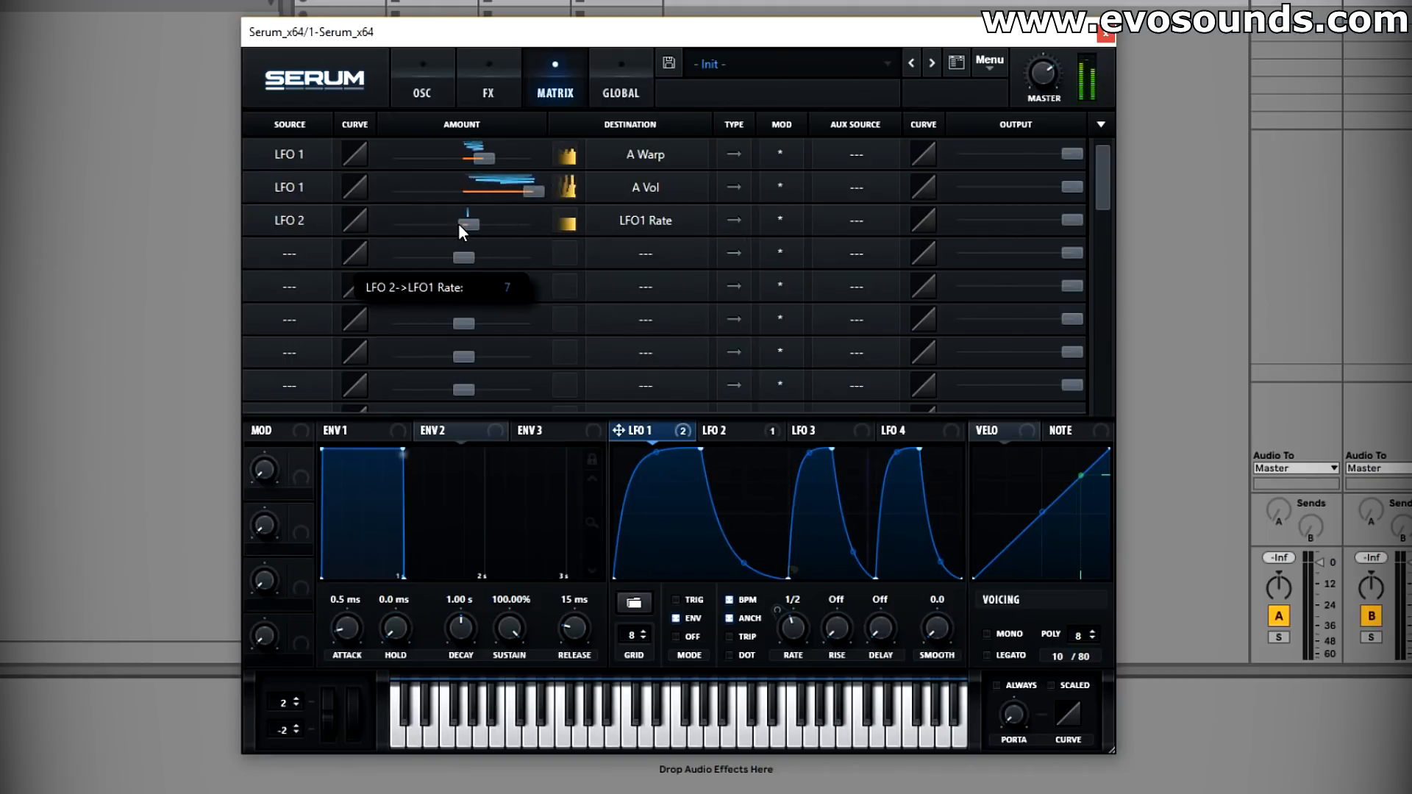
pyautogui.click(412, 92)
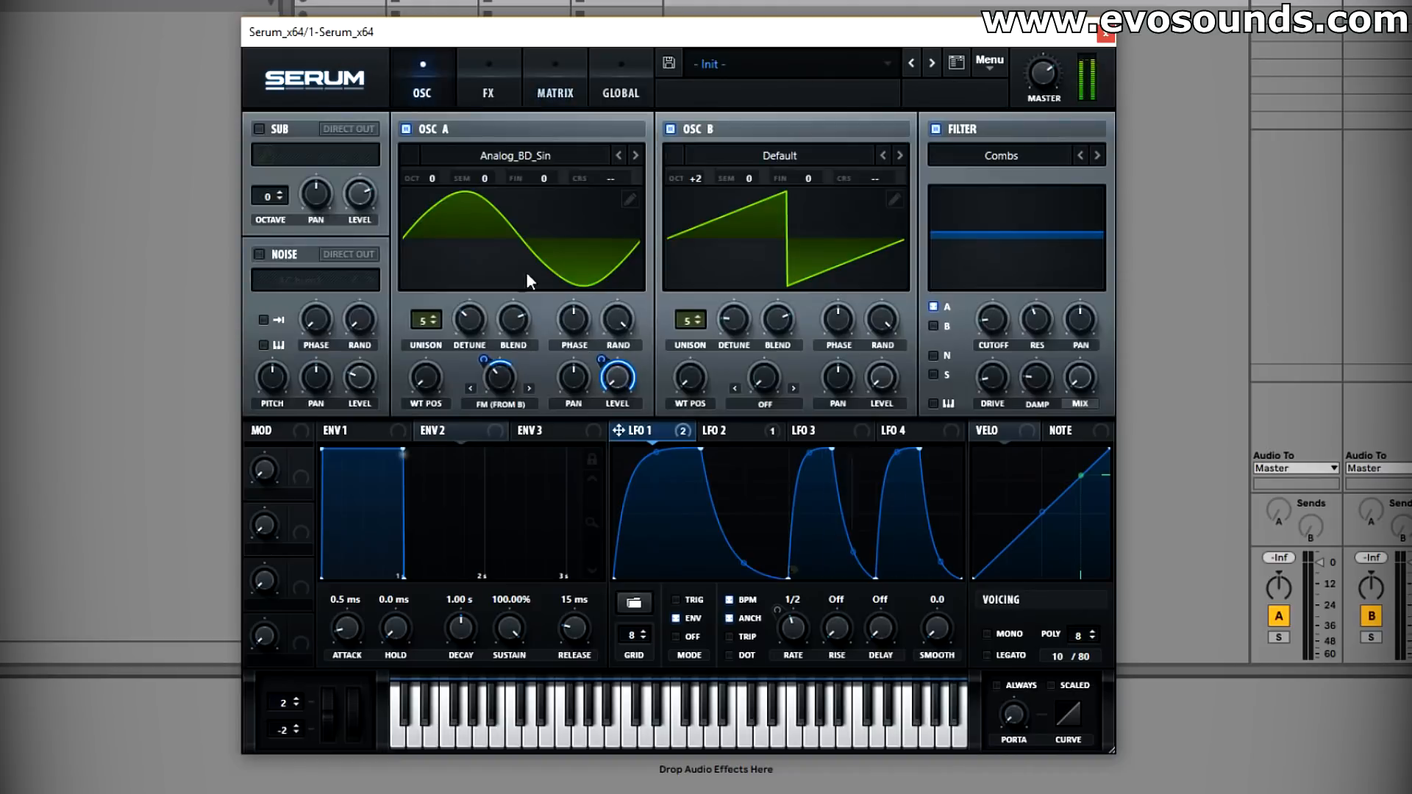
pyautogui.click(719, 432)
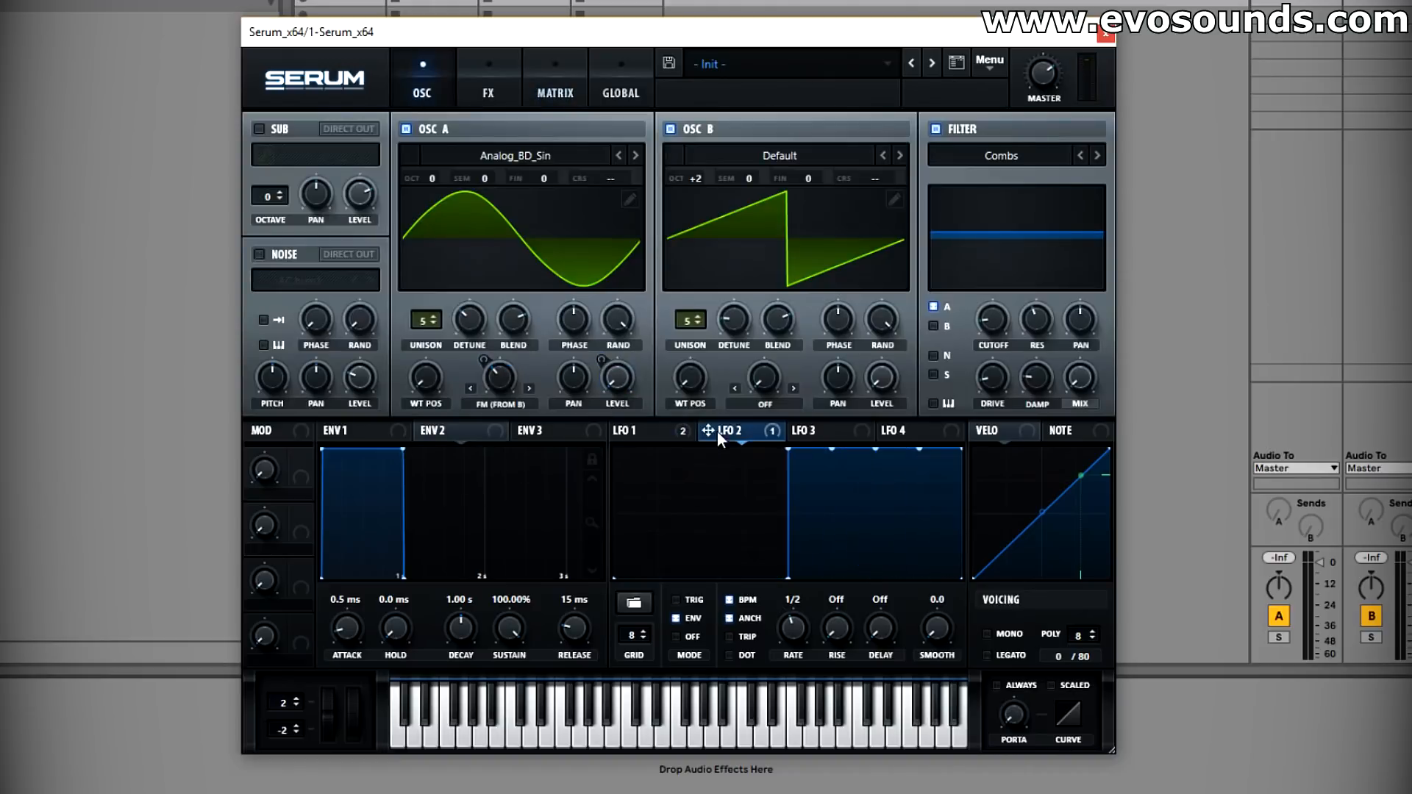
pyautogui.click(670, 435)
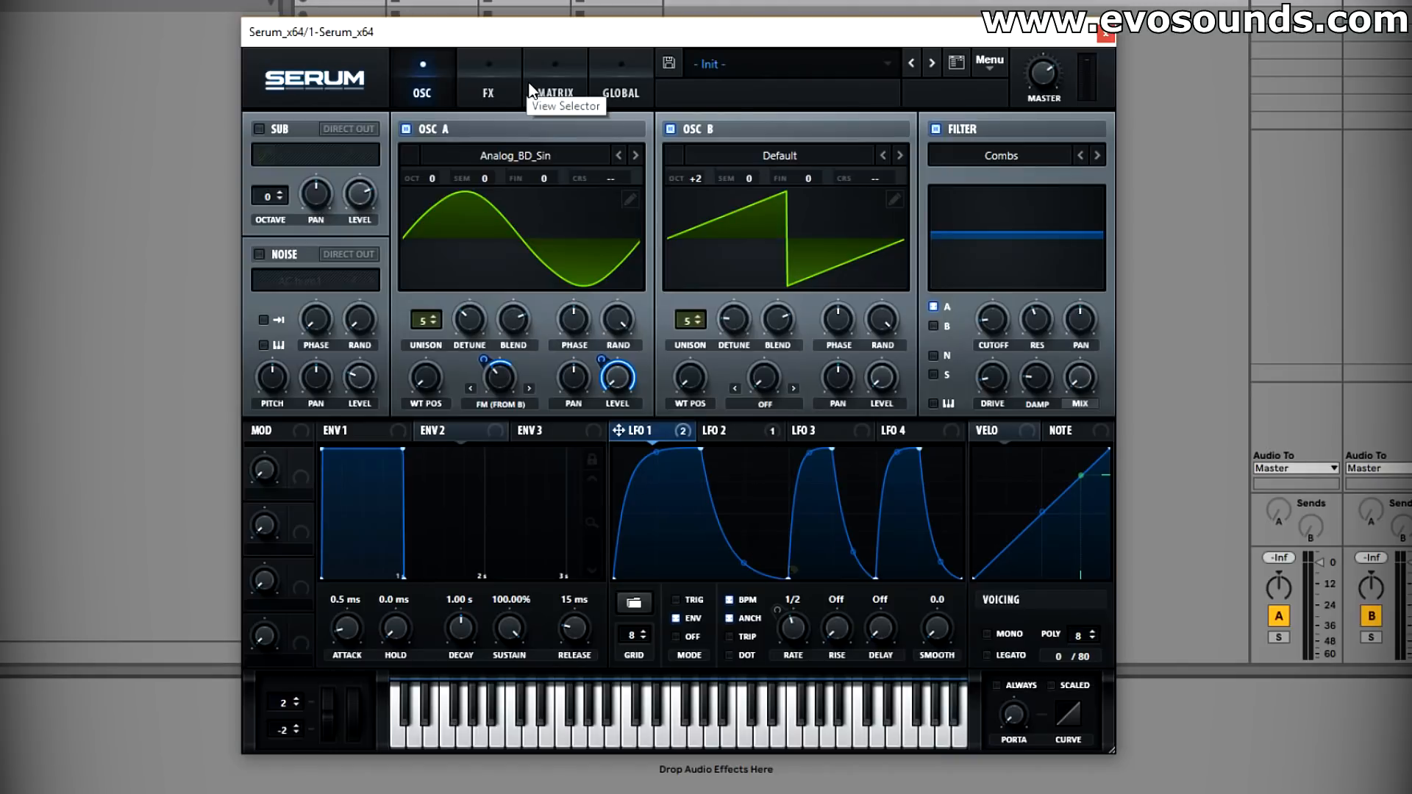
# Step: Enable the EQ, give its low band a low-cut shape with 12.8 dB gain, and modulate its frequency with LFO 1
pyautogui.click(489, 87)
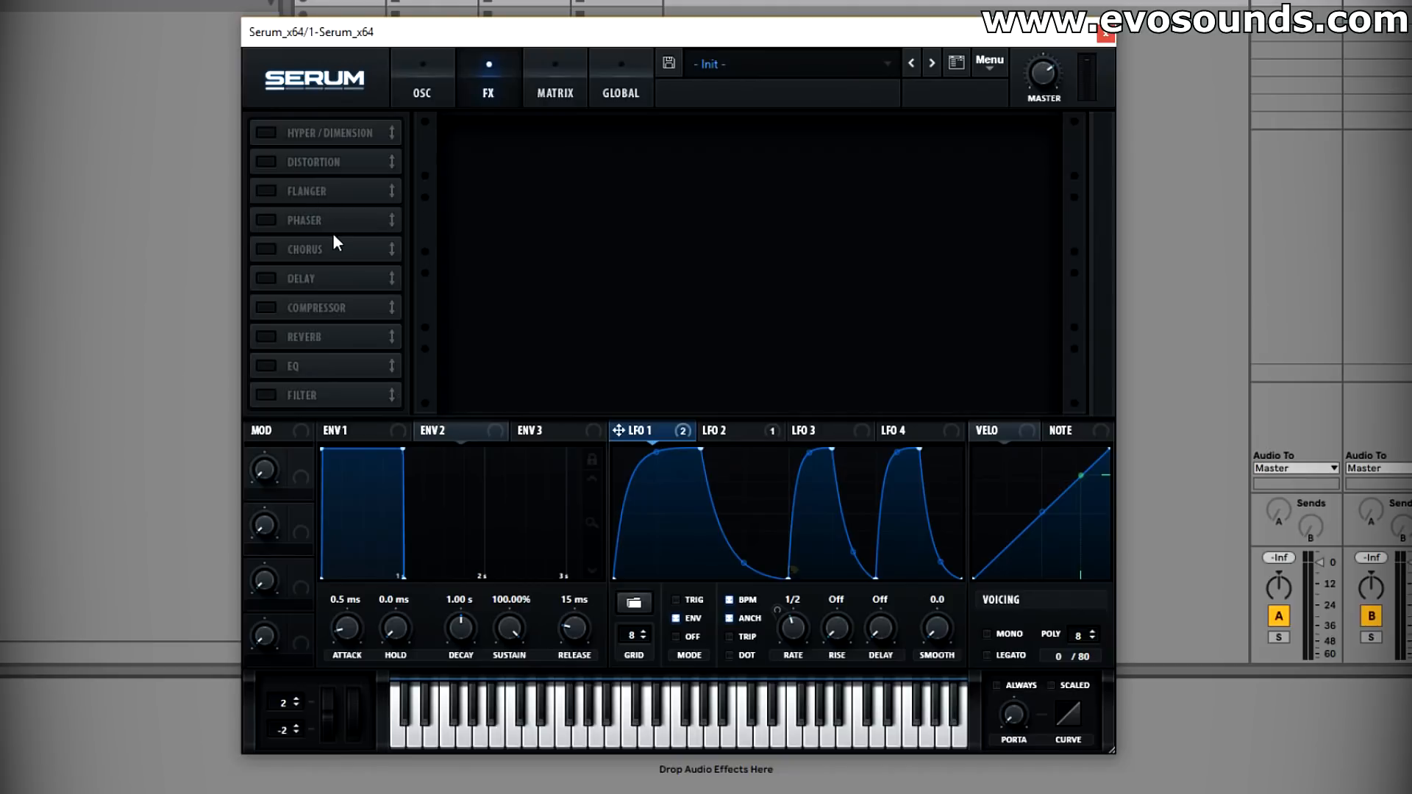
pyautogui.click(278, 366)
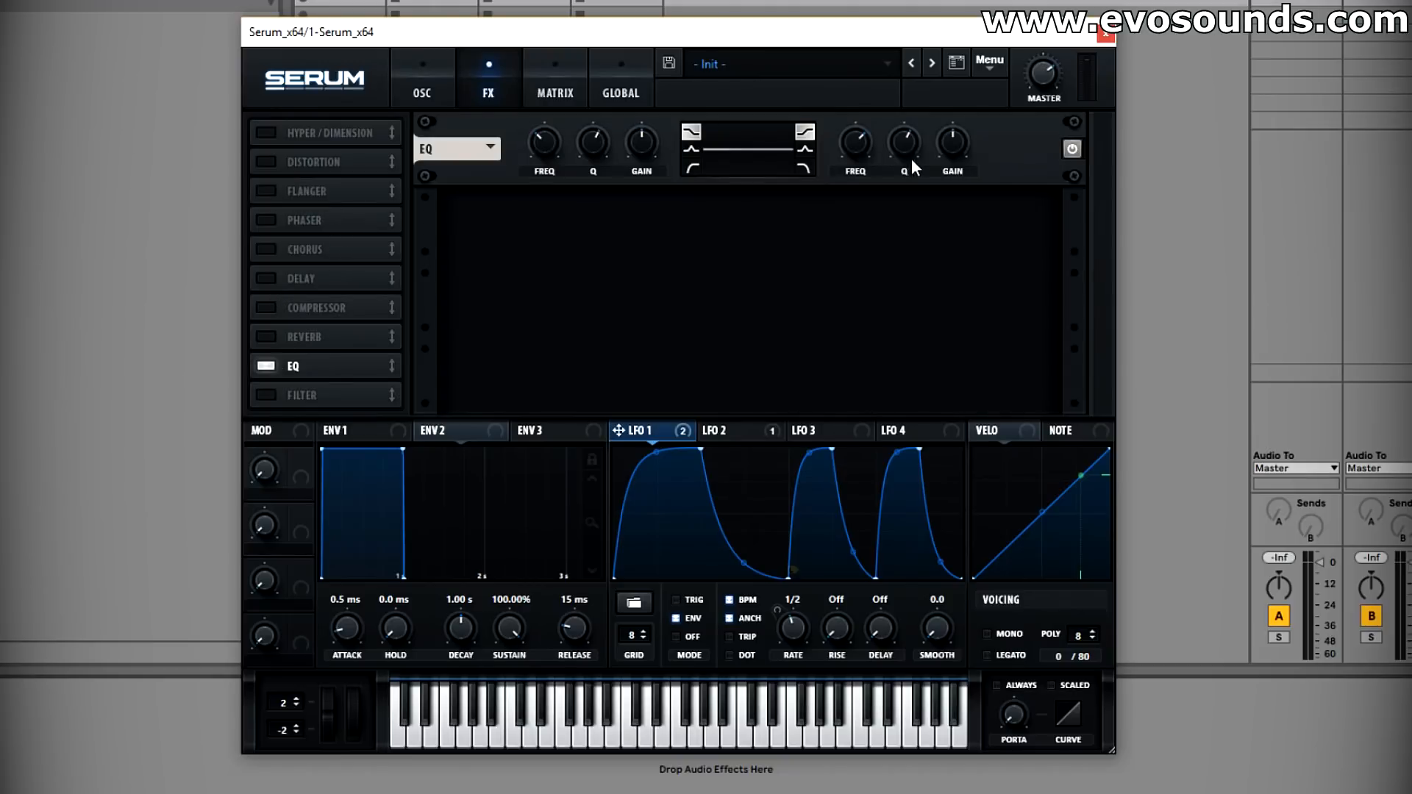
pyautogui.click(692, 150)
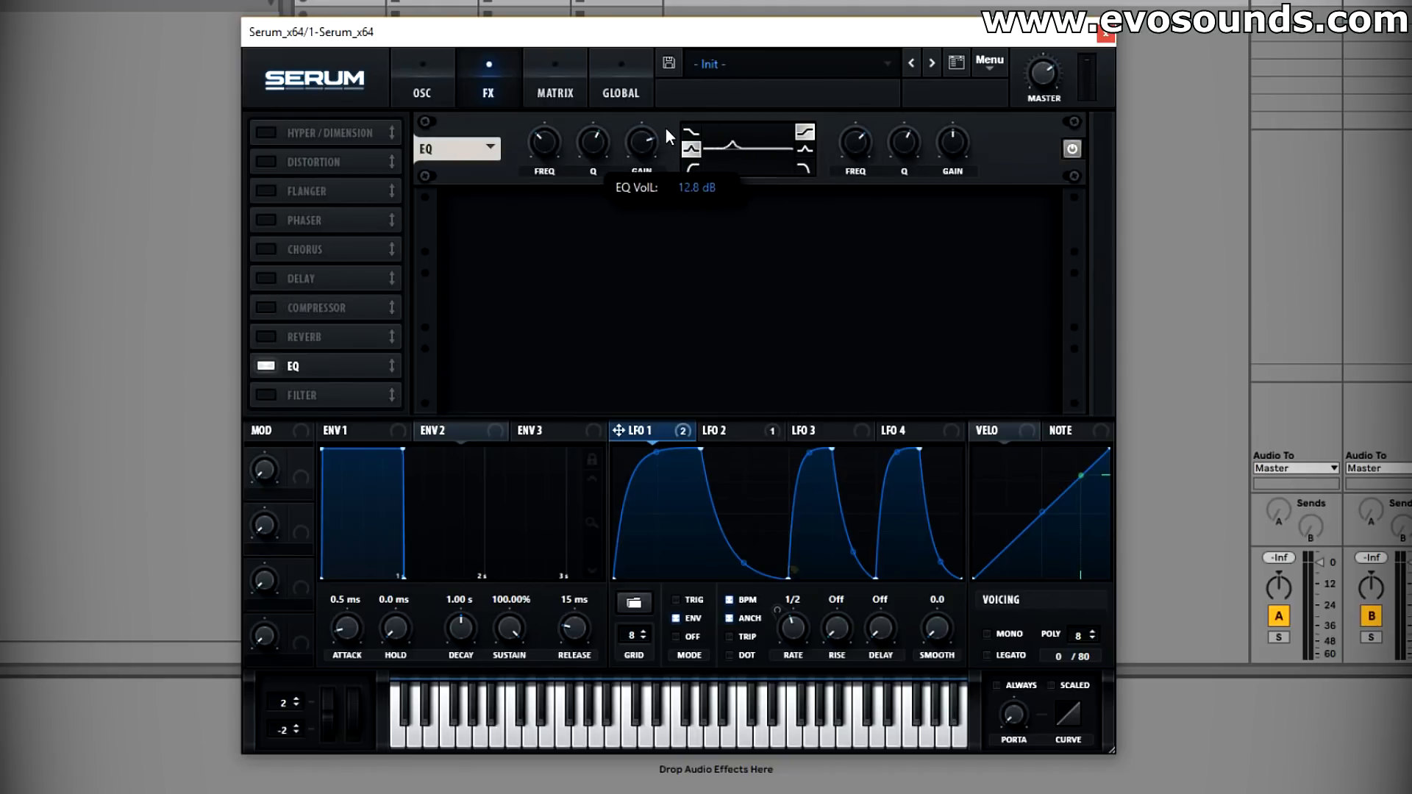
pyautogui.click(693, 168)
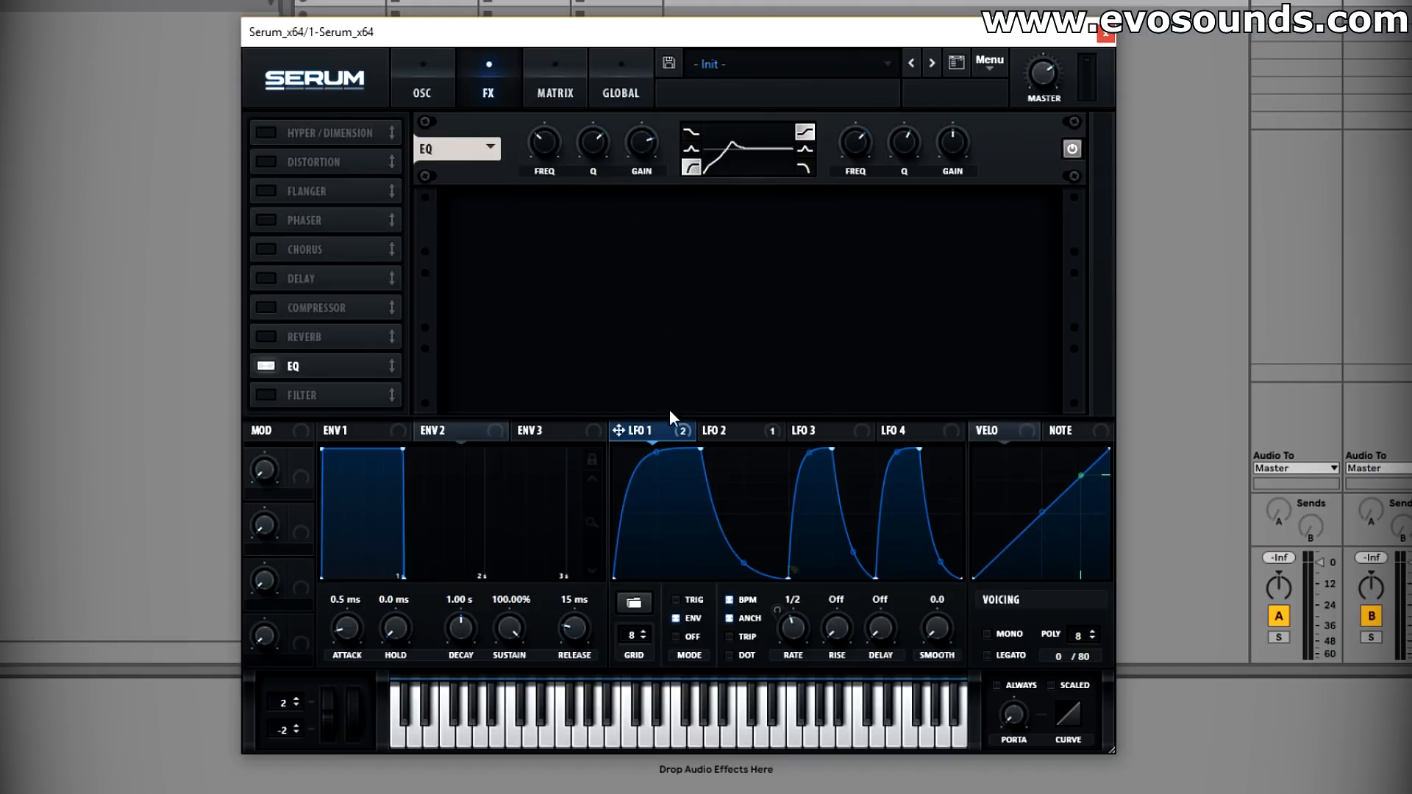
pyautogui.moveTo(536, 142)
pyautogui.mouseDown()
pyautogui.moveTo(464, 170)
pyautogui.moveTo(535, 153)
pyautogui.moveTo(522, 131)
pyautogui.moveTo(549, 117)
pyautogui.moveTo(535, 127)
pyautogui.mouseUp()
pyautogui.moveTo(527, 129)
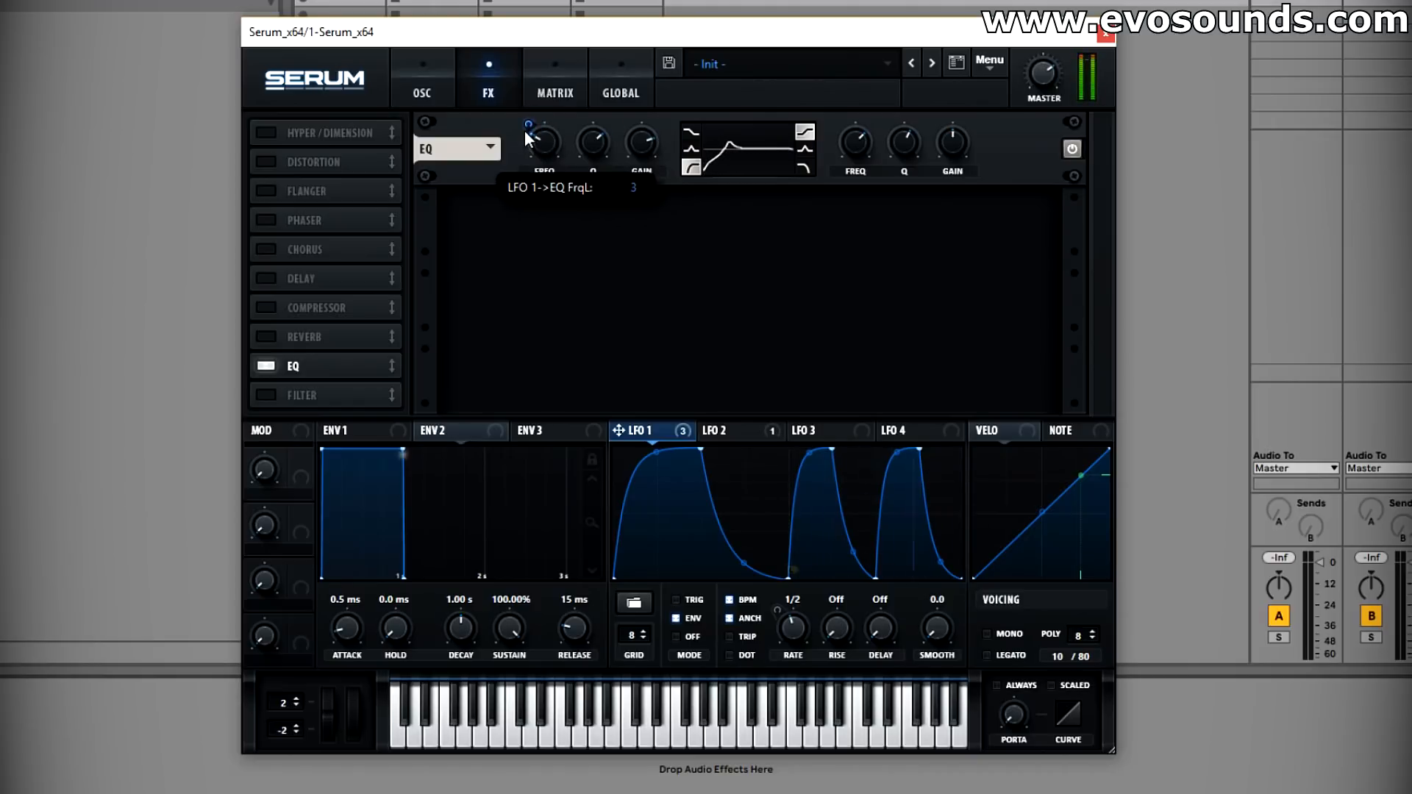
# Step: Give the EQ's high band a high-cut shape with raised Q and LFO 1 frequency modulation, and compare with the EQ bypassed
pyautogui.click(807, 169)
pyautogui.moveTo(901, 144); pyautogui.dragTo(887, 122)
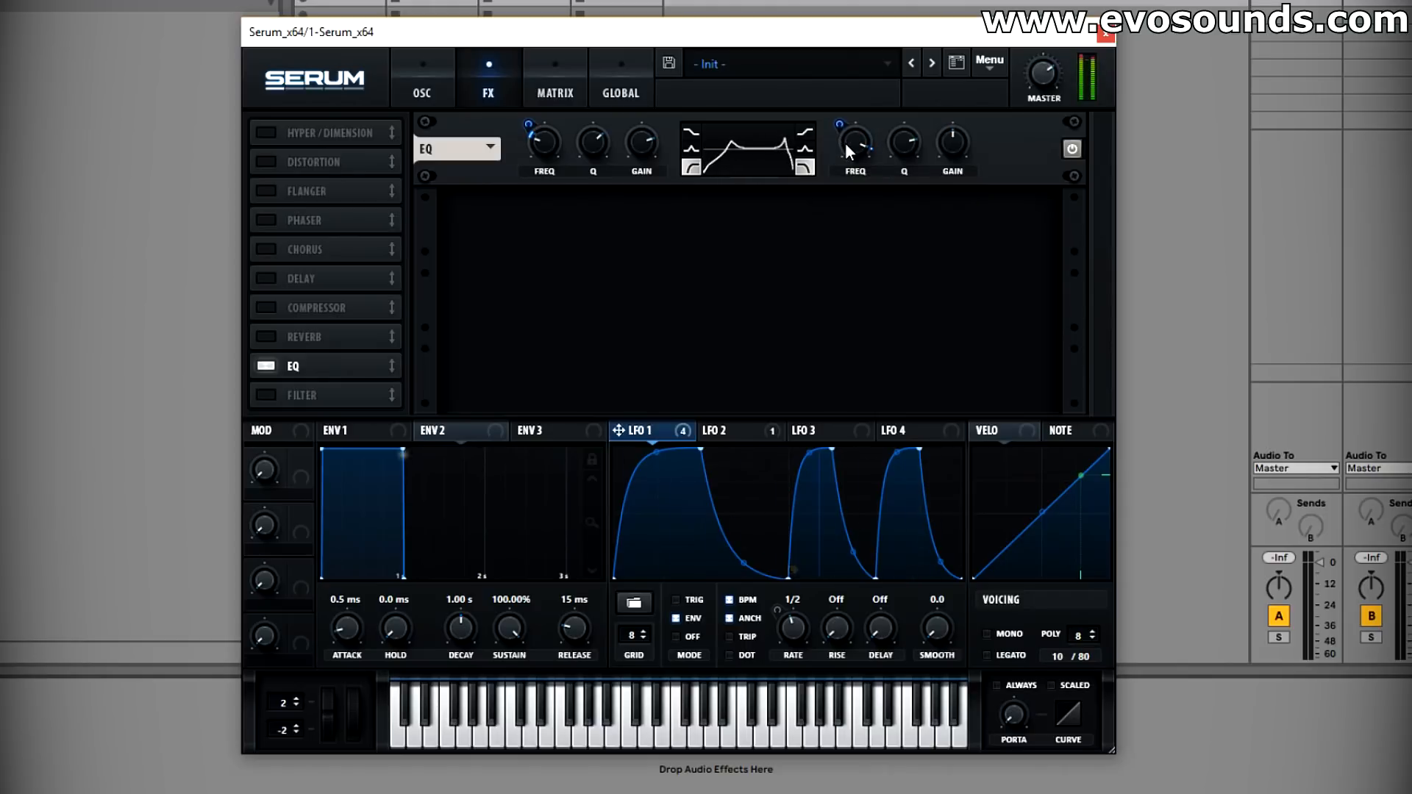
pyautogui.click(268, 364)
pyautogui.click(268, 365)
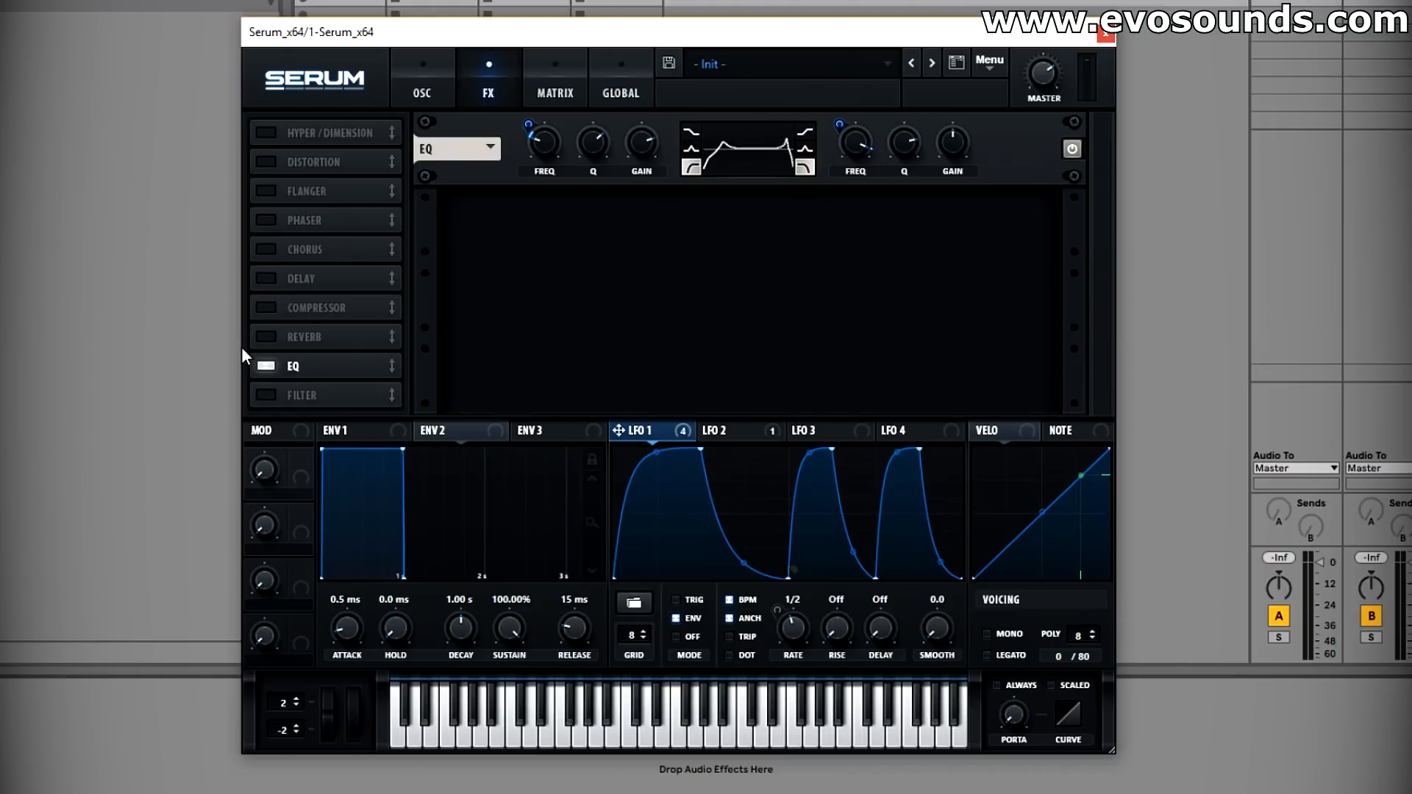
# Step: Enable the Tube distortion, place it after the EQ, and raise its drive
pyautogui.click(297, 164)
pyautogui.moveTo(297, 165); pyautogui.dragTo(337, 364)
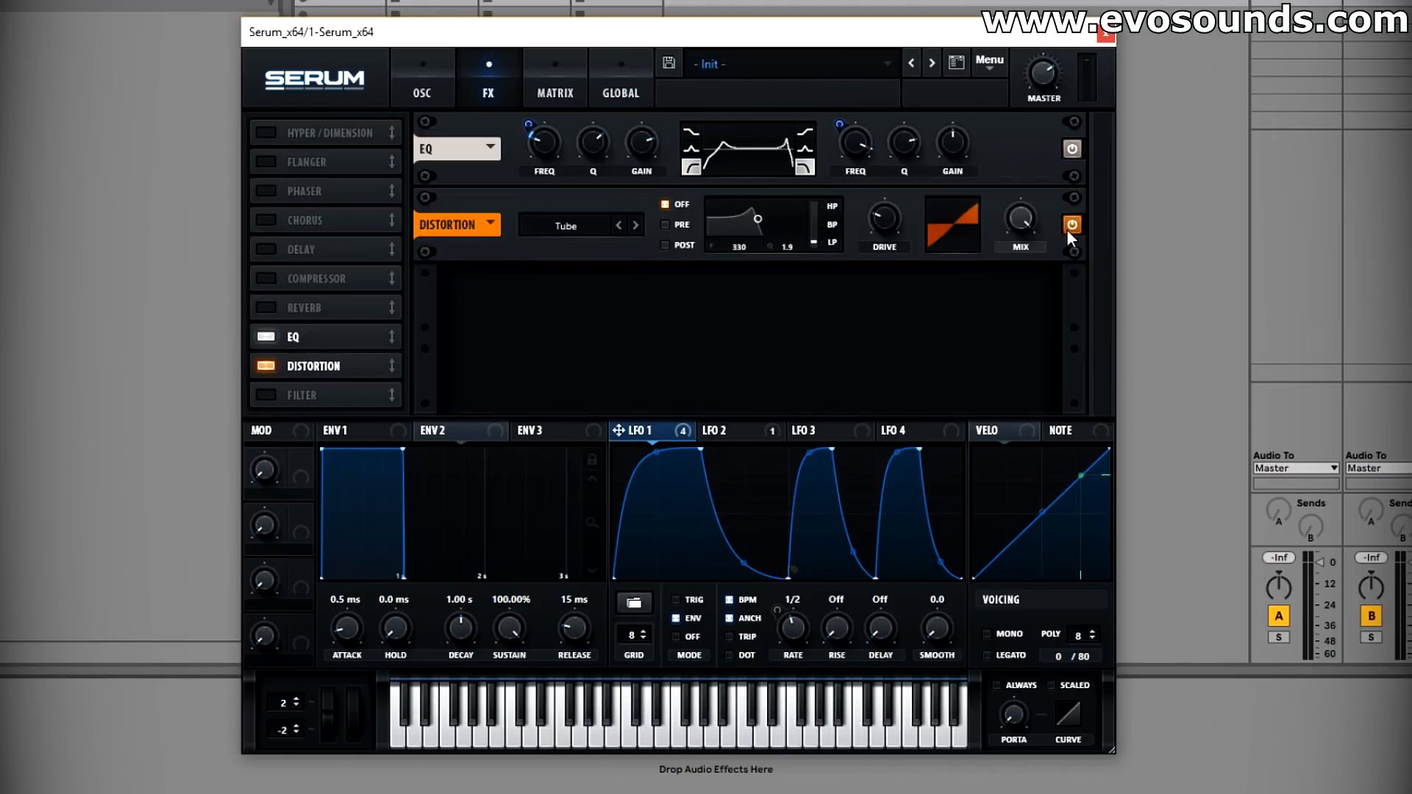
pyautogui.moveTo(909, 220); pyautogui.dragTo(932, 170)
# Step: Enable the Hall reverb, place it after the distortion, and adjust its size and set a 4.1 s decay
pyautogui.click(262, 307)
pyautogui.moveTo(263, 309); pyautogui.dragTo(286, 368)
pyautogui.moveTo(612, 302); pyautogui.dragTo(659, 312)
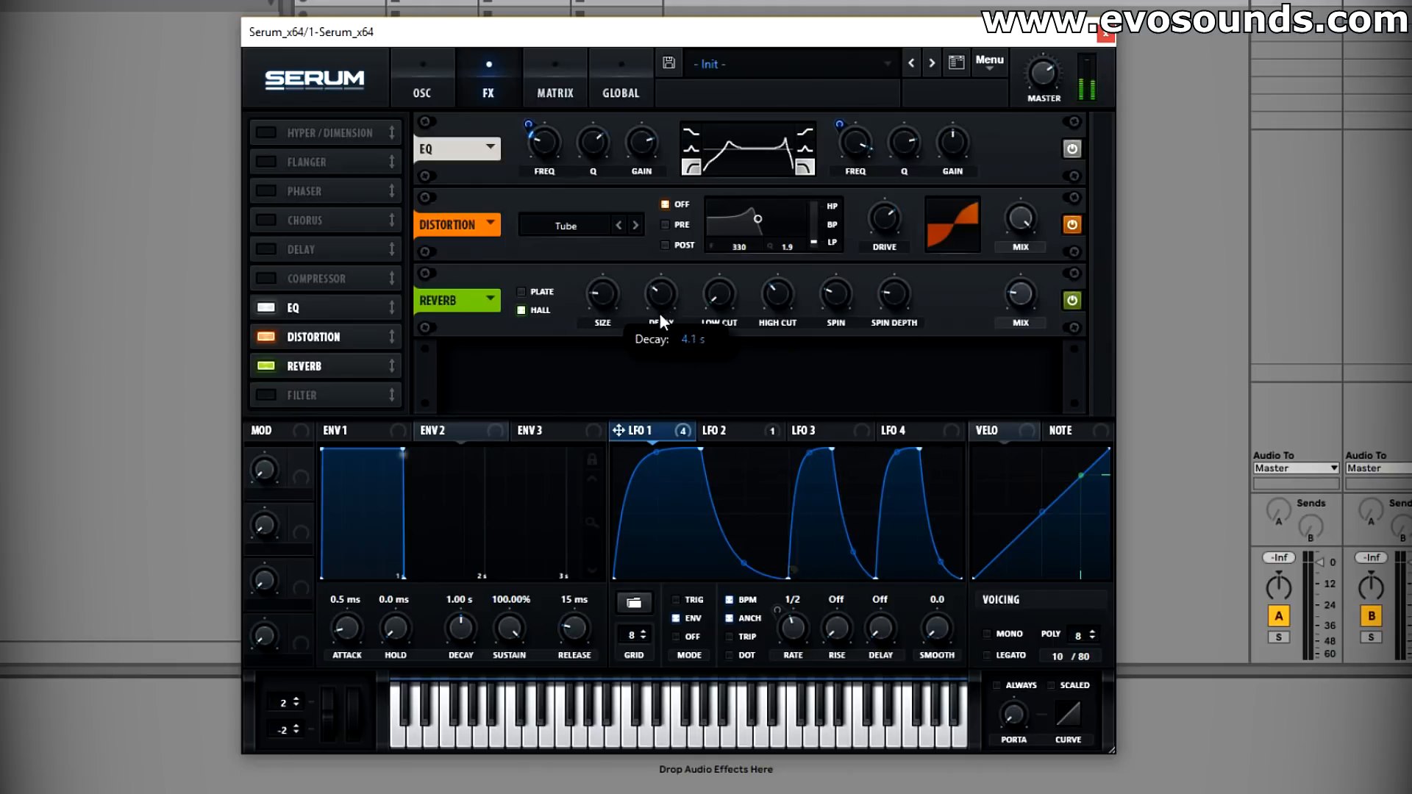
pyautogui.click(406, 99)
pyautogui.click(483, 87)
# Step: Step through LFO 1 shapes back in the oscillator view until one with six curved peaks is loaded
pyautogui.click(438, 96)
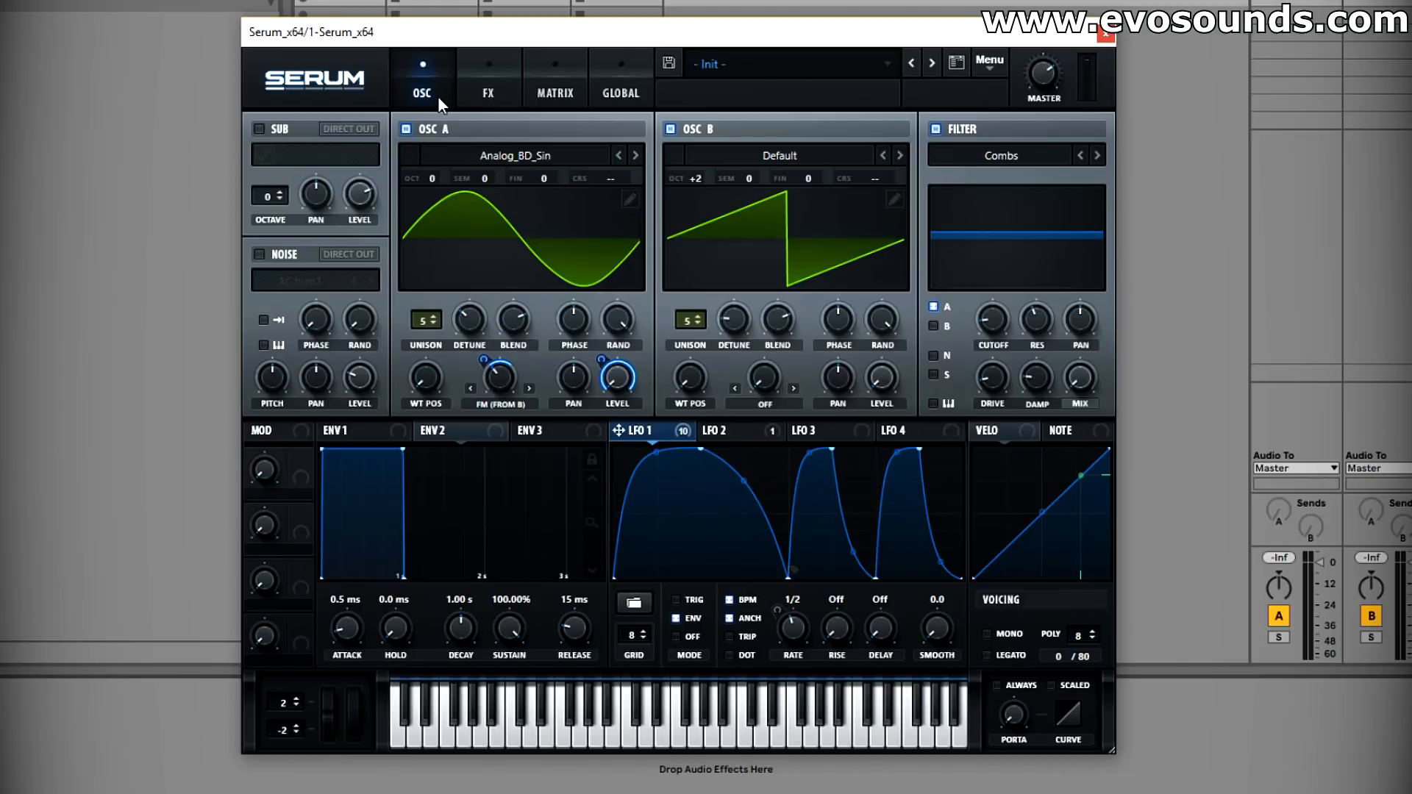
pyautogui.click(743, 426)
pyautogui.click(667, 433)
pyautogui.click(635, 604)
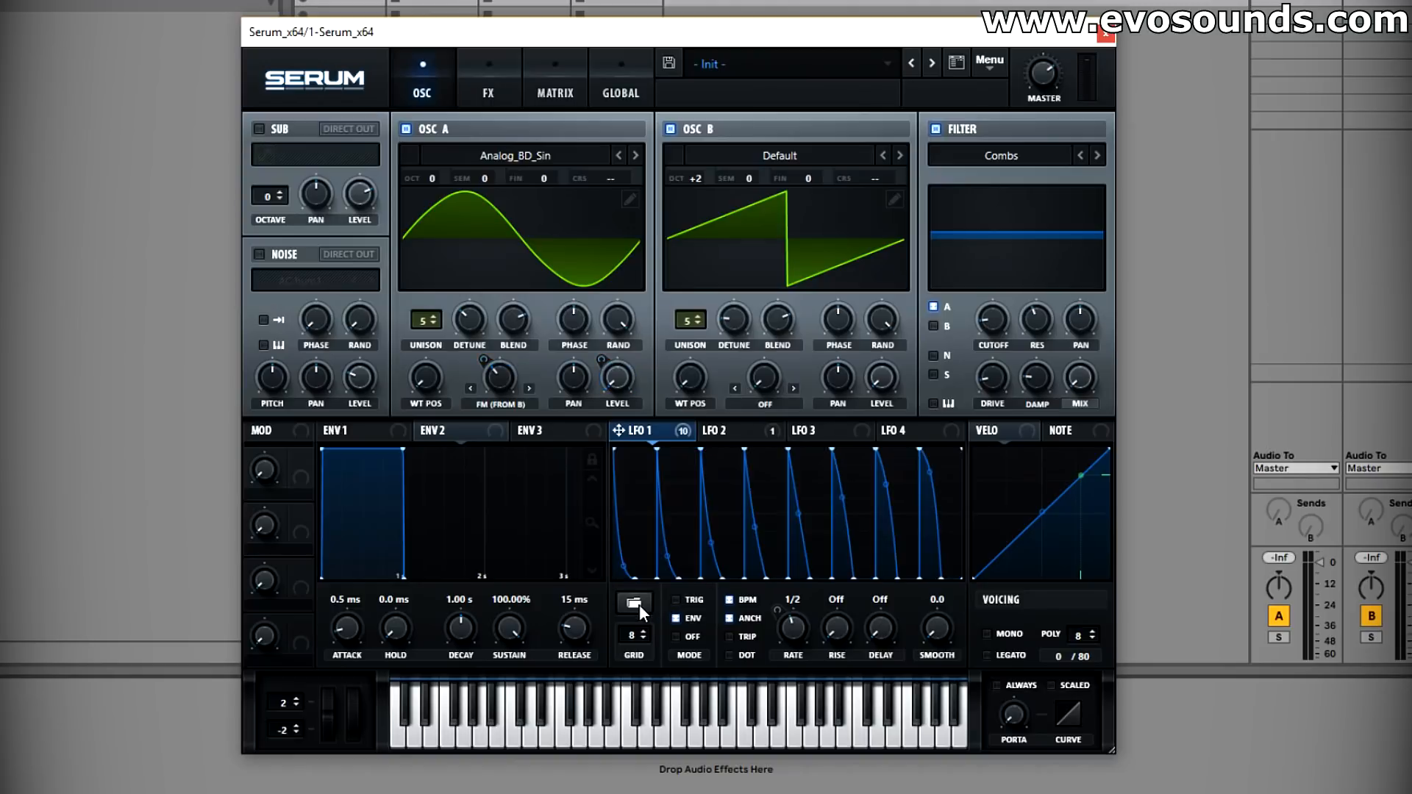
pyautogui.click(646, 602)
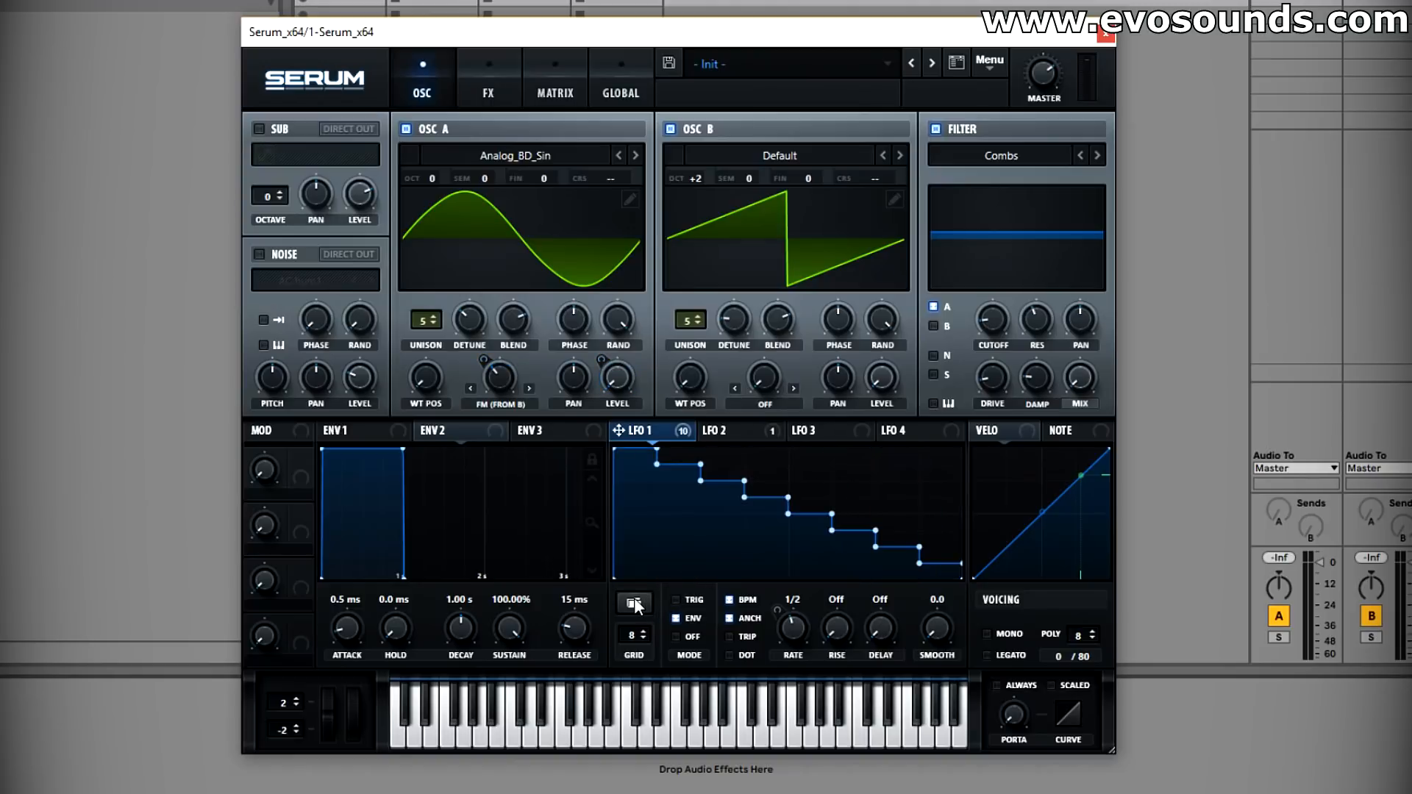
pyautogui.click(637, 603)
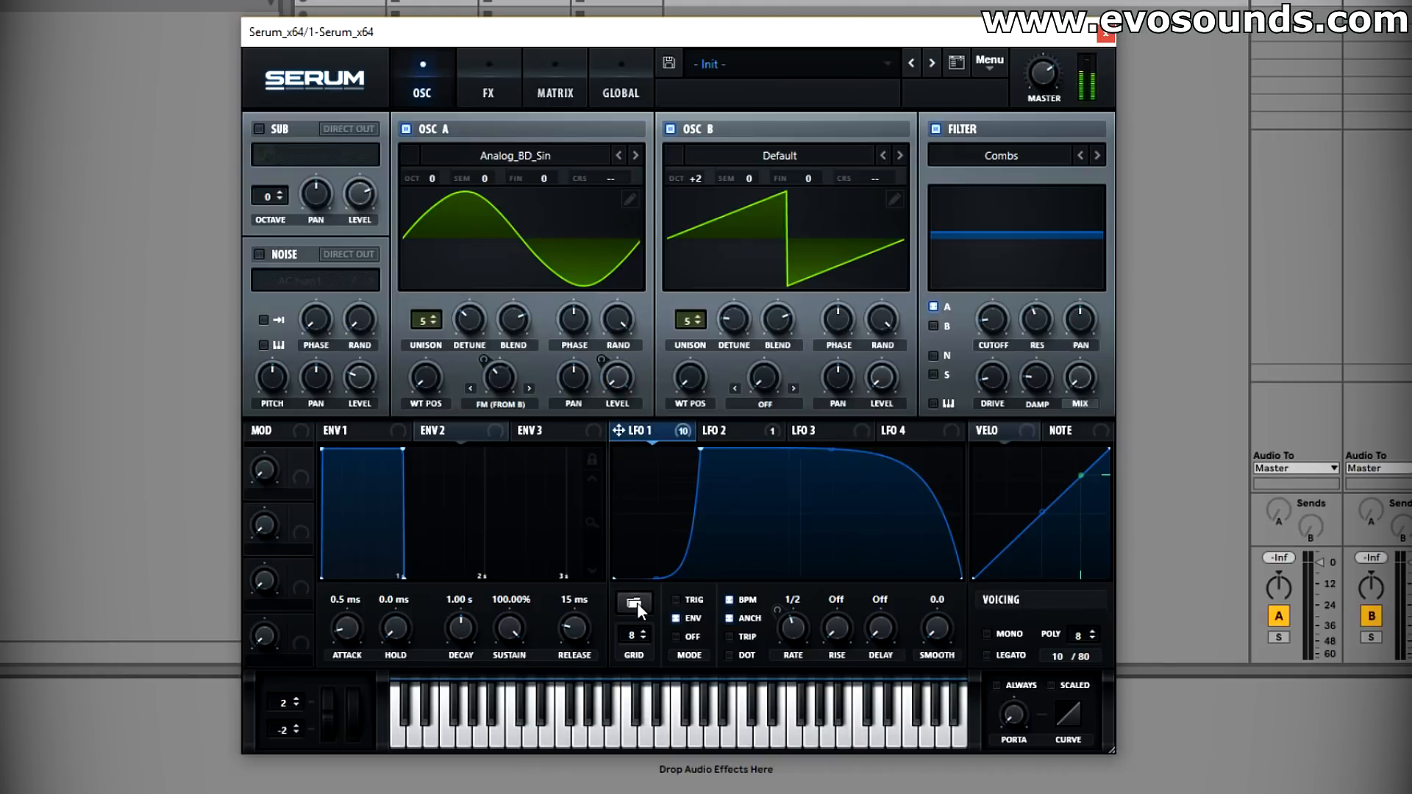
pyautogui.click(637, 603)
pyautogui.press('Escape')
pyautogui.click(643, 602)
pyautogui.click(643, 602)
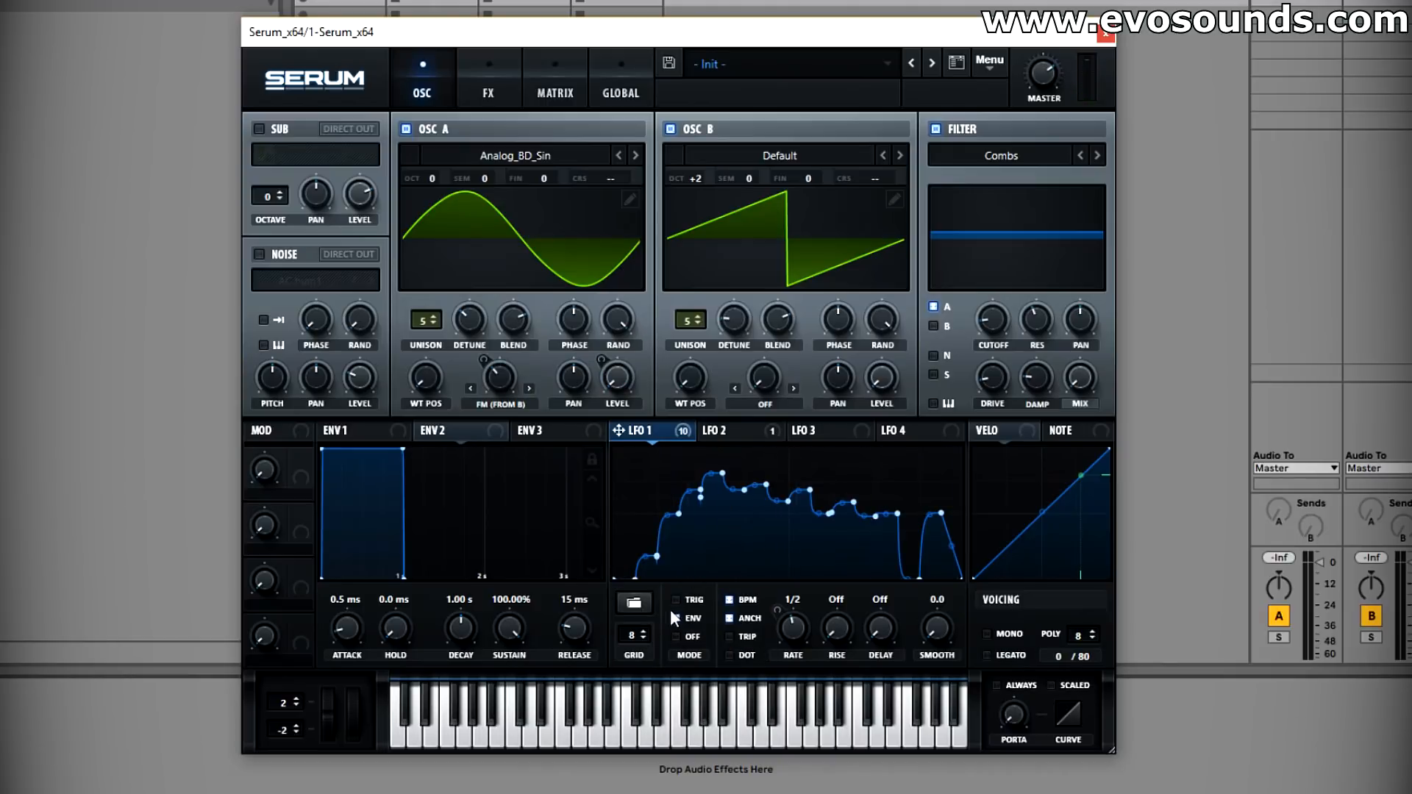
pyautogui.click(636, 608)
pyautogui.click(637, 606)
pyautogui.click(640, 606)
pyautogui.click(634, 602)
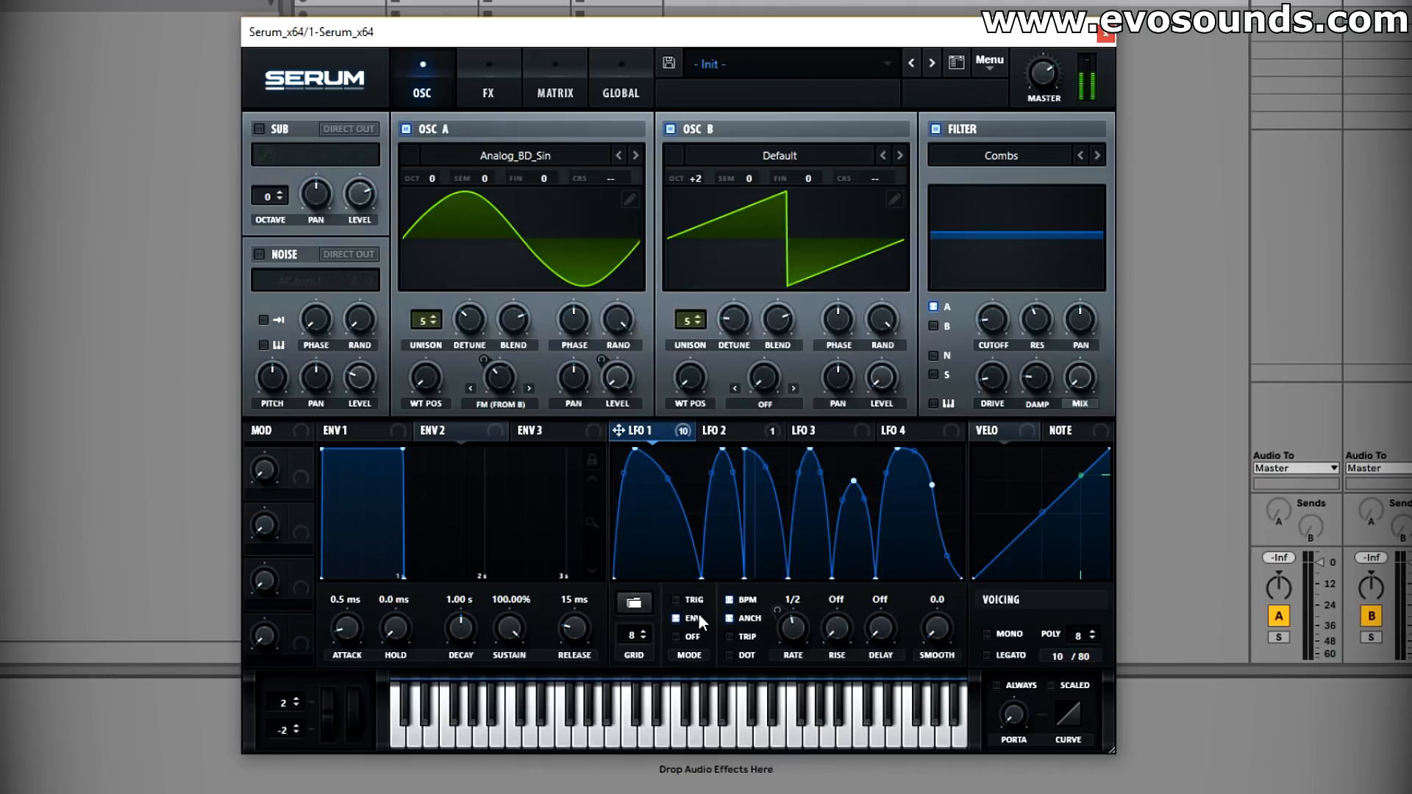
# Step: Set LFO 1's rate to 2 bar and raise oscillator B to +3 octaves
pyautogui.moveTo(789, 627); pyautogui.dragTo(772, 637)
pyautogui.moveTo(701, 186); pyautogui.dragTo(713, 153)
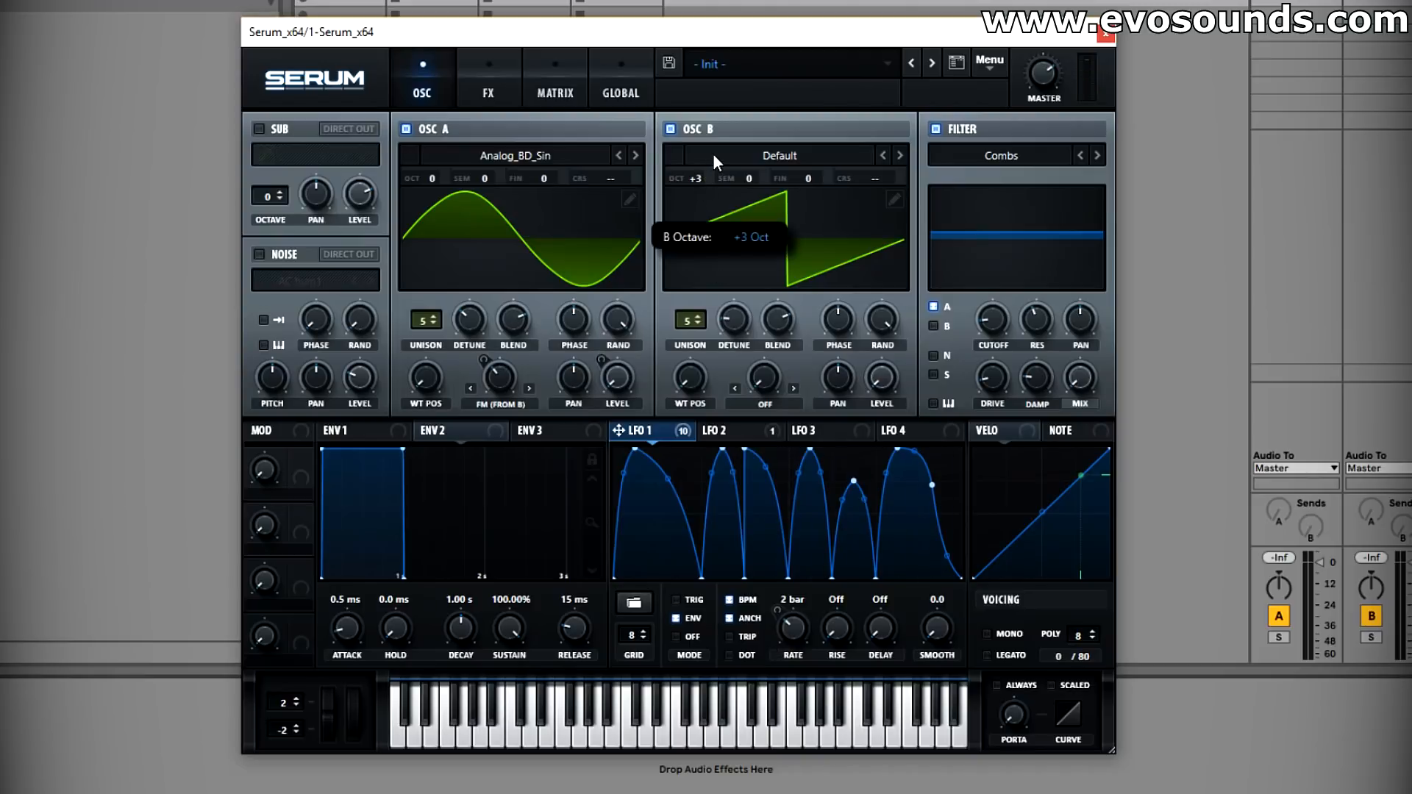